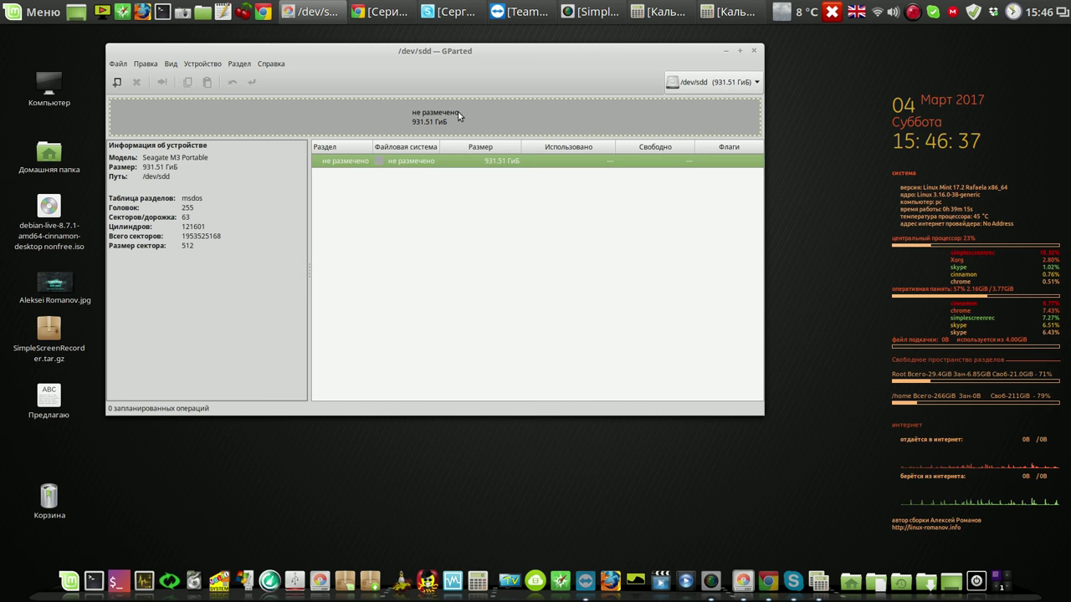
Create a new msdos partition table on /dev/sdd and highlight the table type in the device information
click(241, 65)
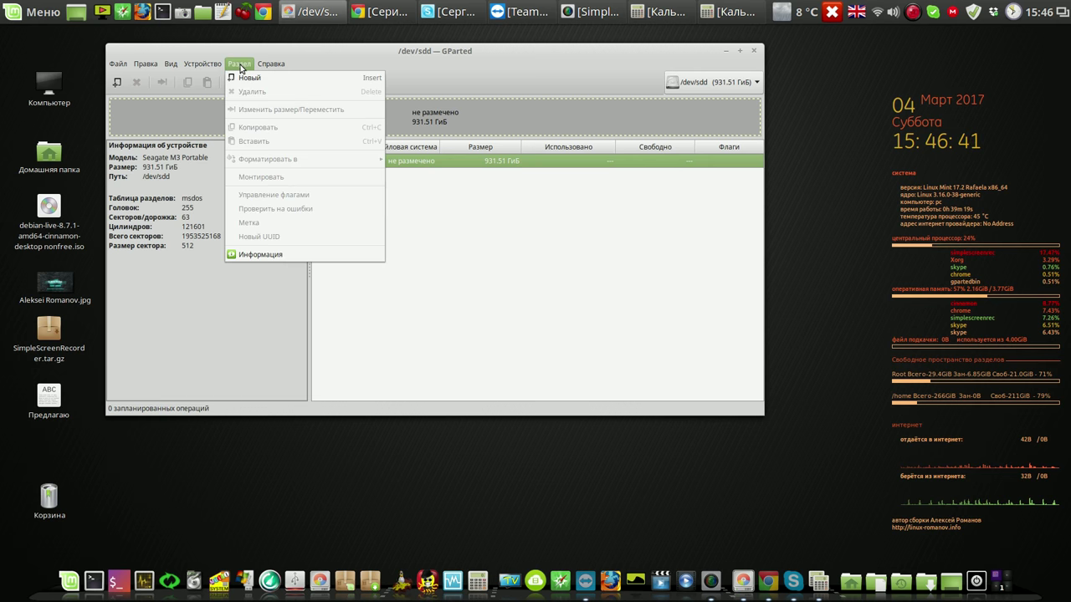
mouse_move(221, 69)
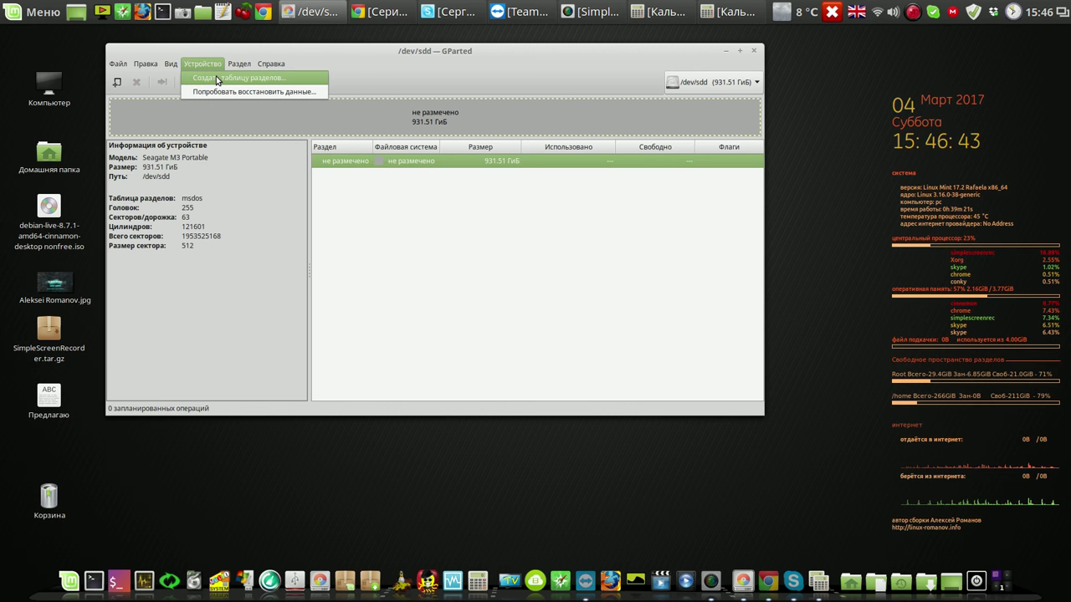
click(215, 77)
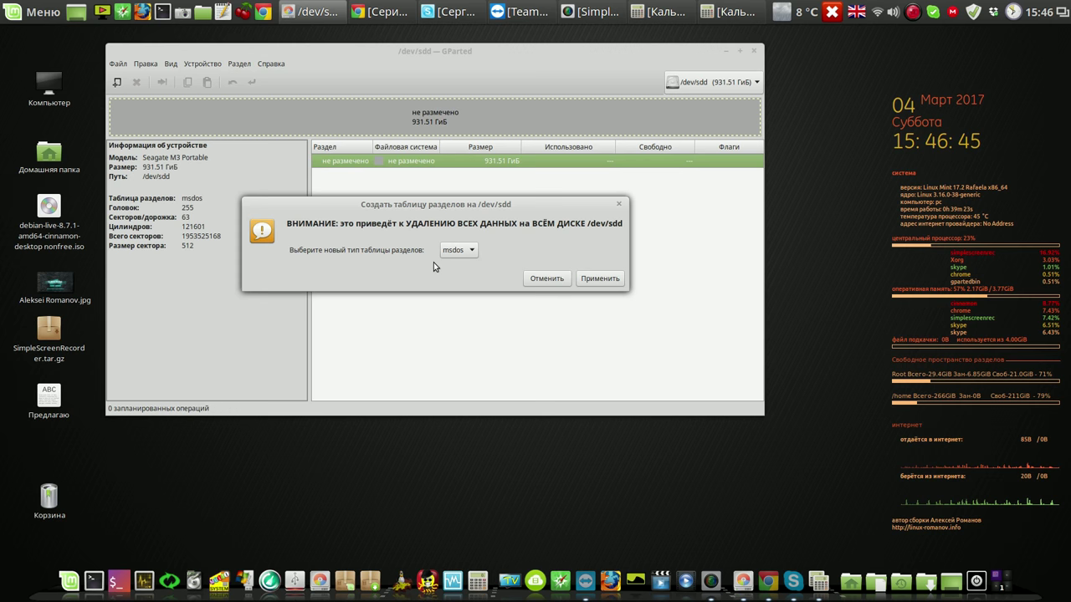
click(611, 280)
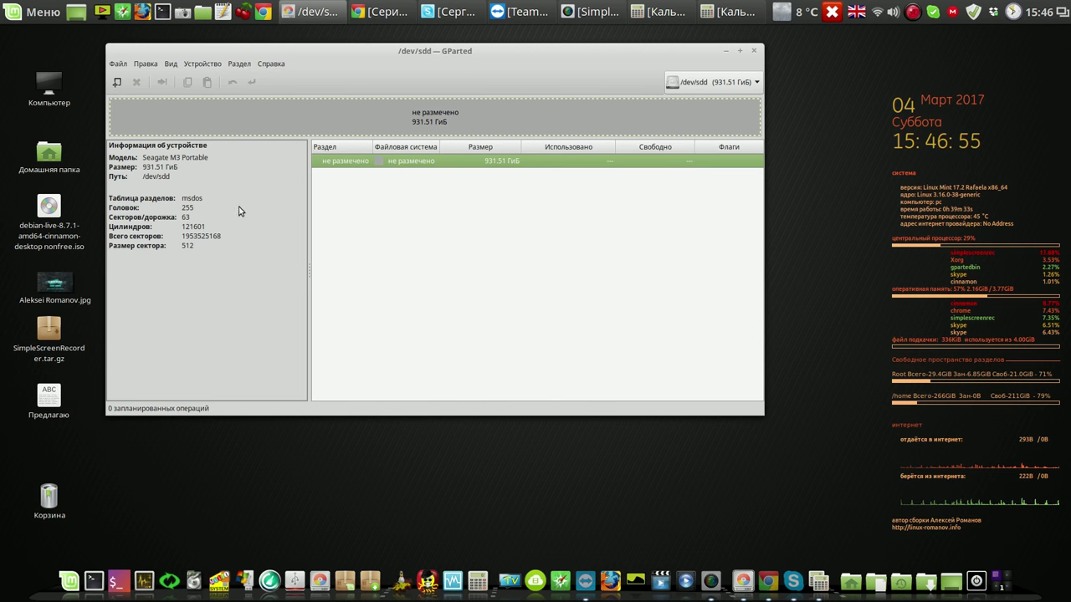
drag(206, 199, 180, 199)
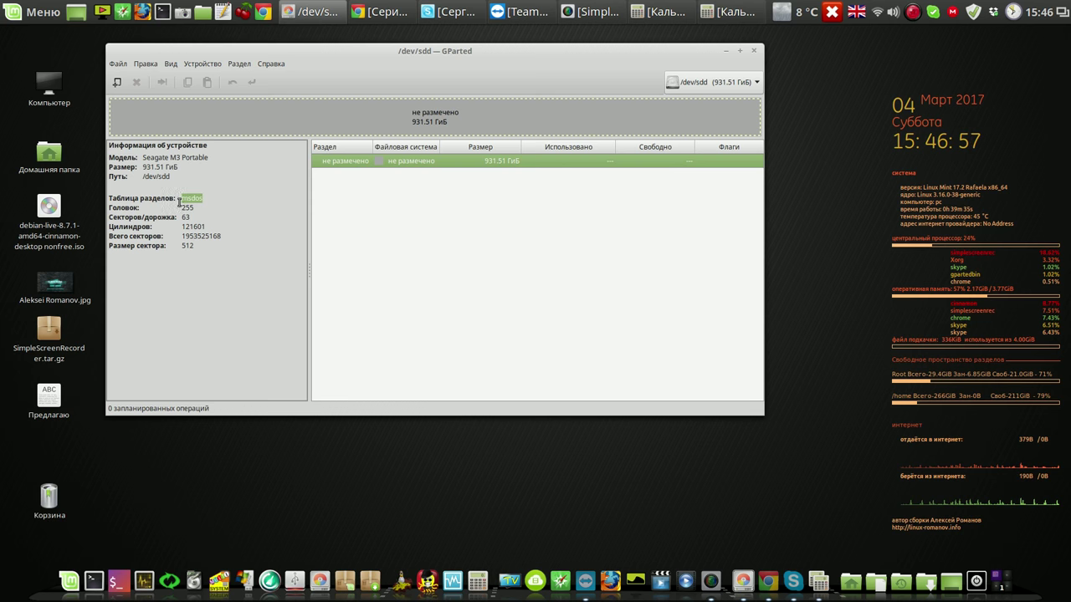
Start a new partition in the unallocated space and copy the value 30720 from the first calculator
right_click(480, 163)
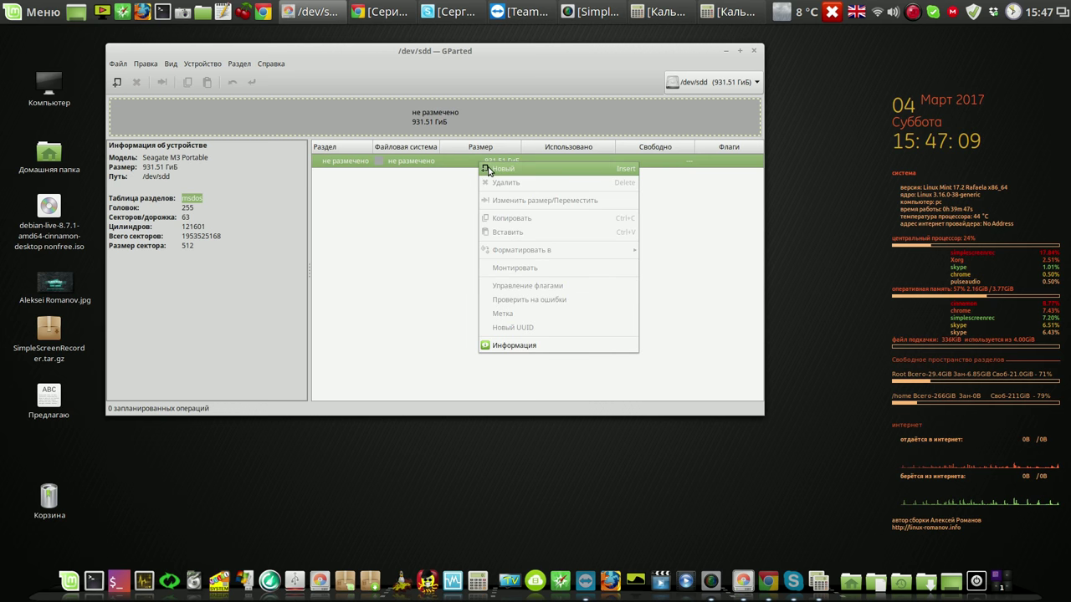
click(492, 169)
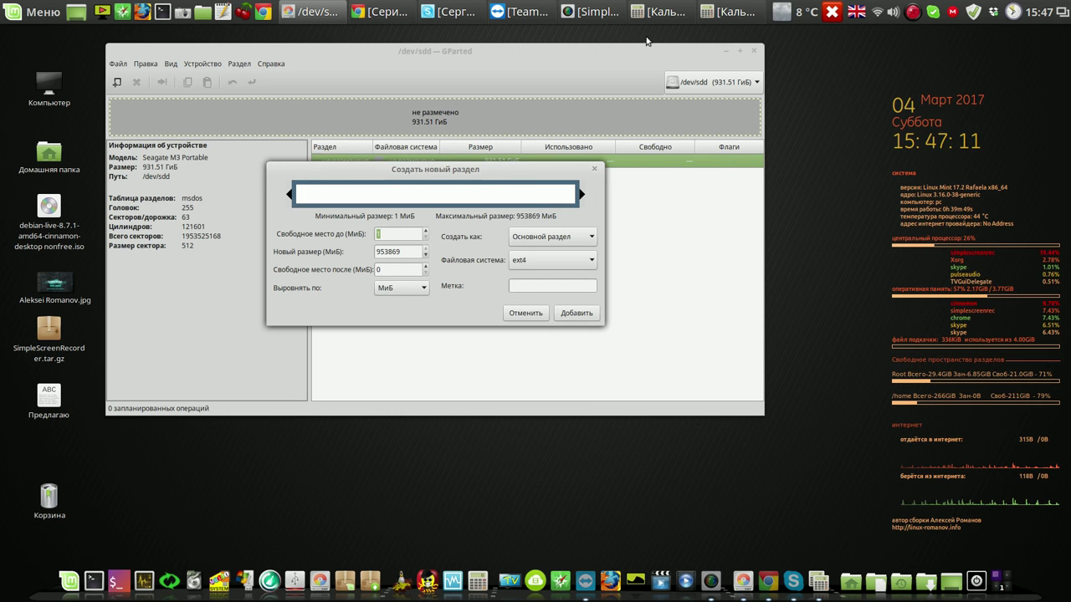
click(656, 11)
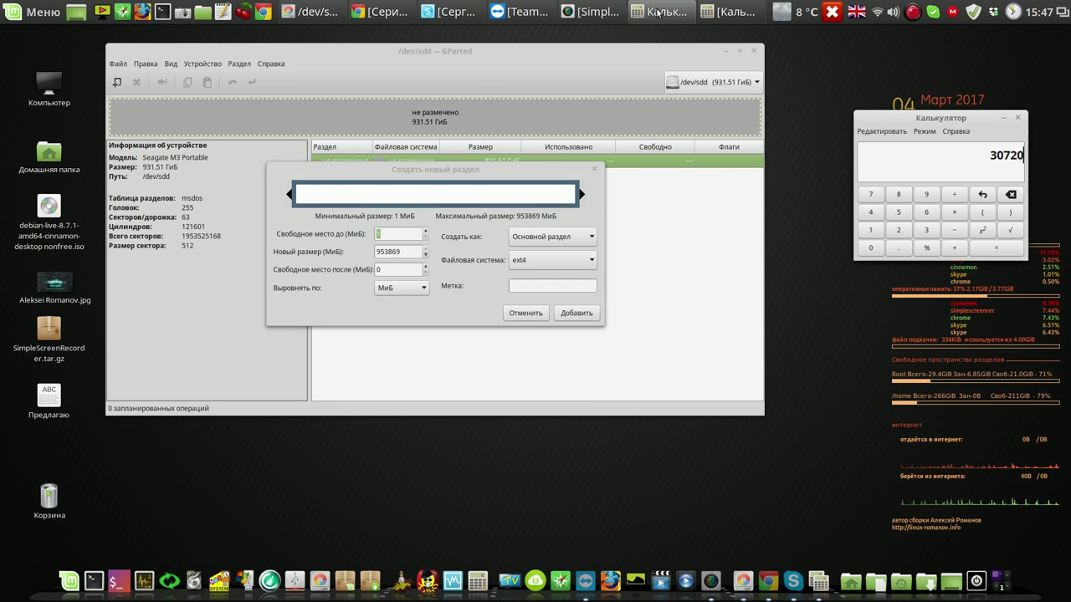
mouse_move(1023, 156)
mouse_down()
mouse_move(1001, 156)
mouse_move(1026, 156)
mouse_up()
click(993, 155)
right_click(1015, 156)
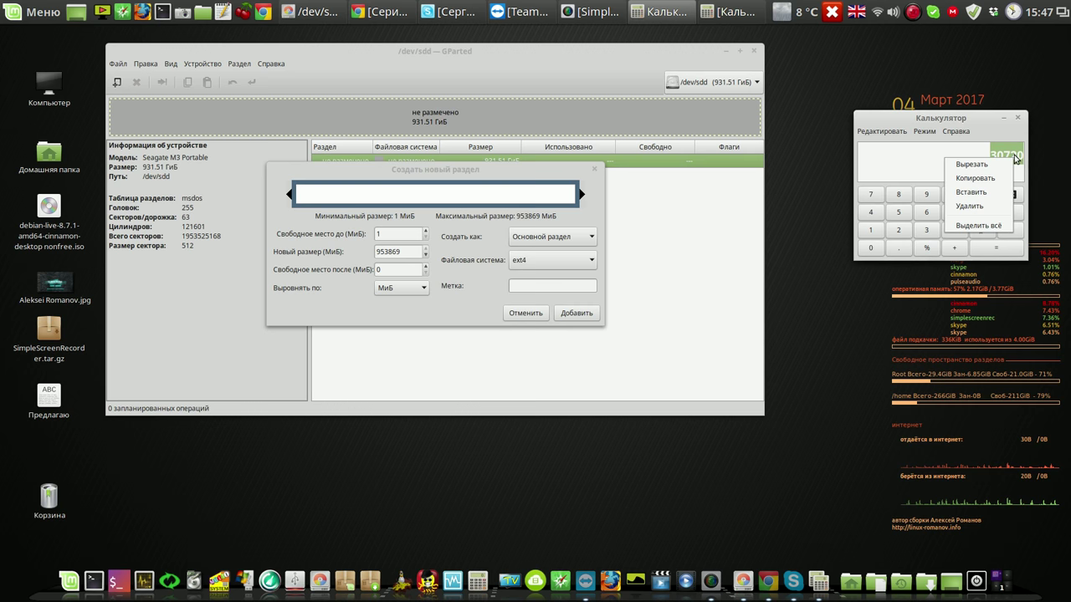
click(990, 179)
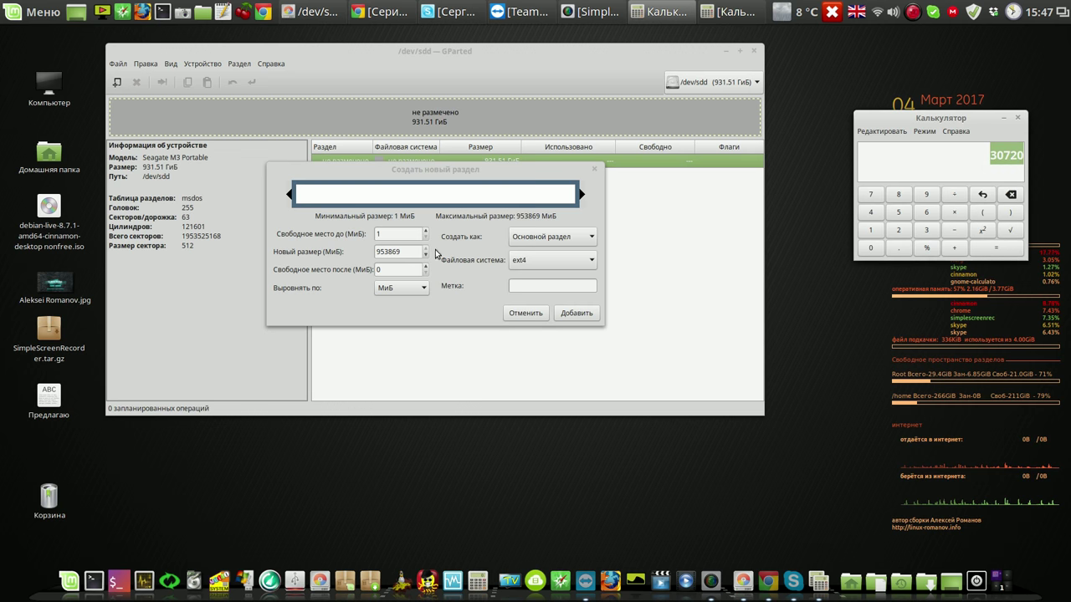
Paste 30720 MiB as the new partition's size, add it as a primary ext4 partition, and minimize the calculator
double_click(393, 252)
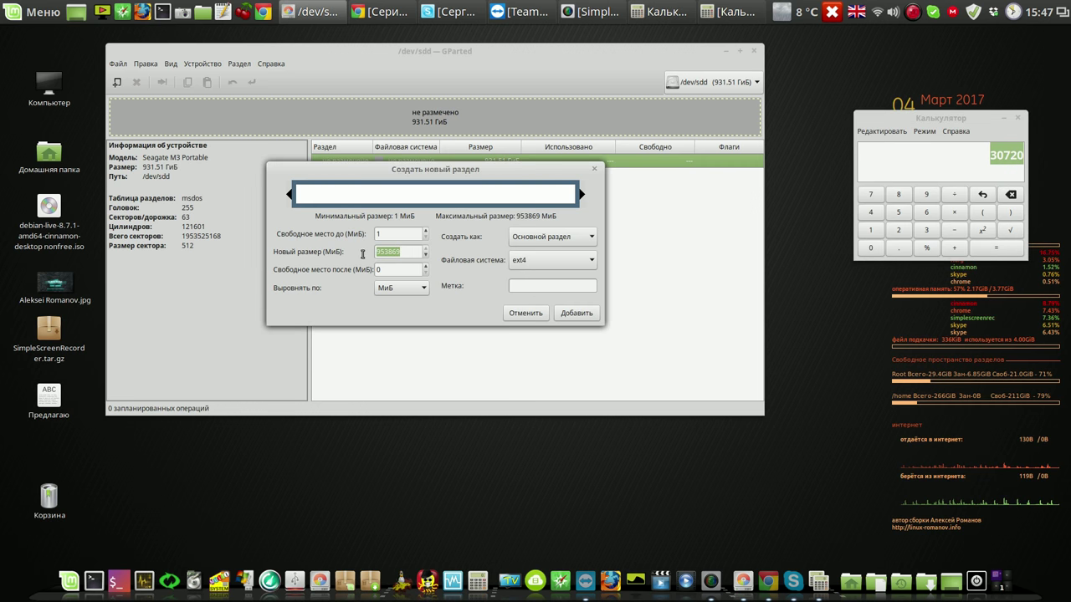
right_click(389, 254)
click(403, 277)
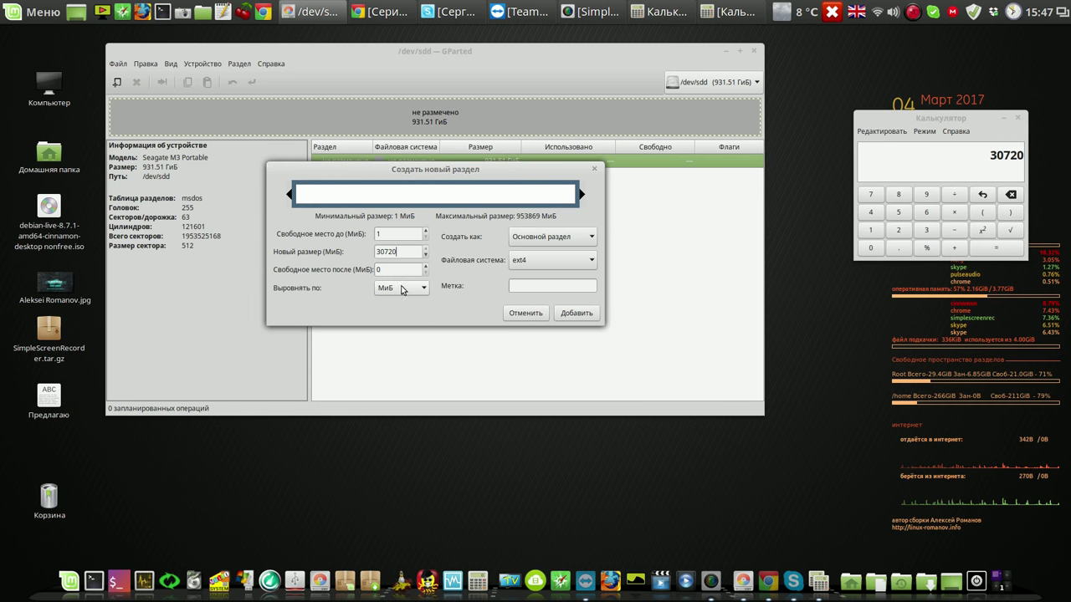
click(405, 270)
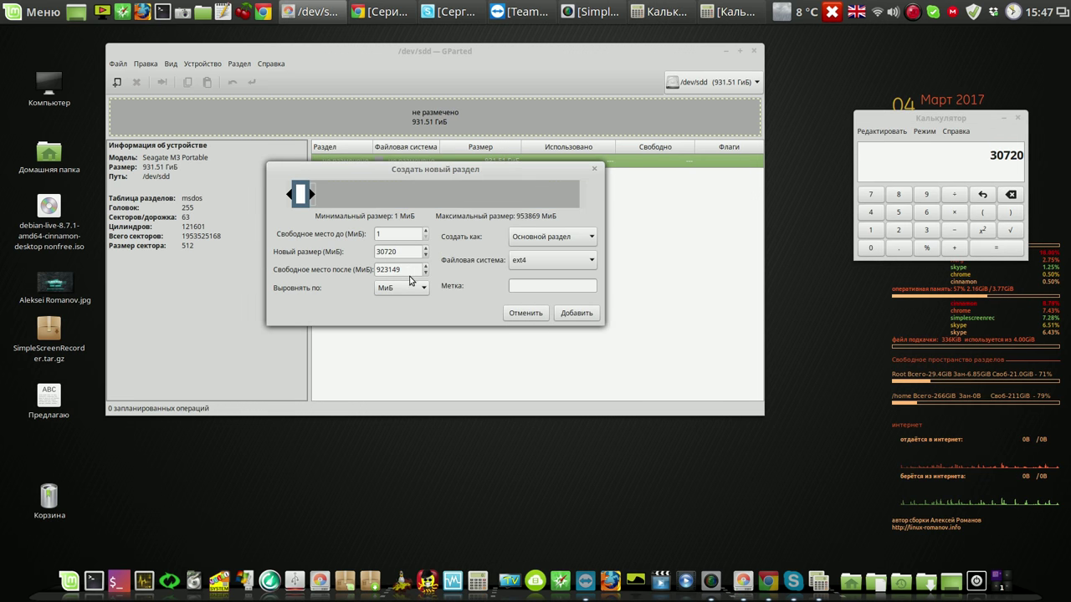
click(585, 315)
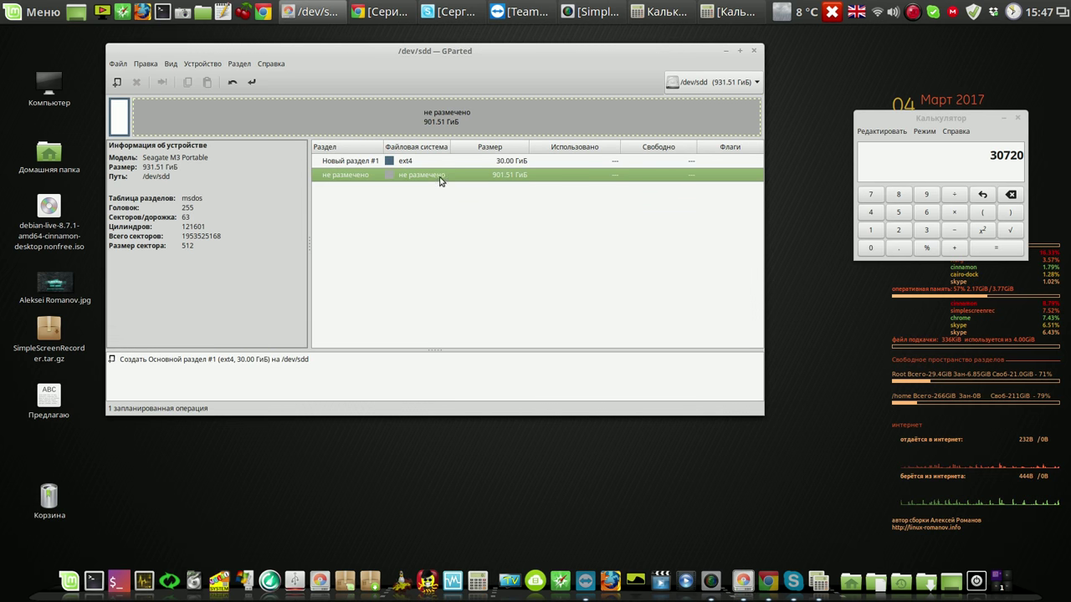
click(1004, 118)
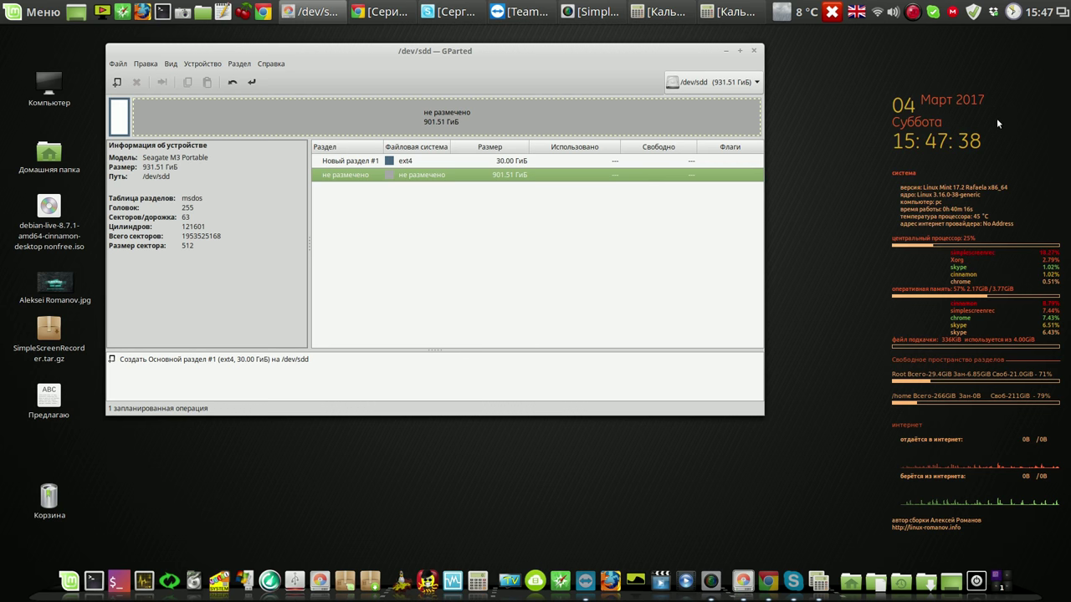
Start a second partition in the remaining unallocated space and copy 8192 from the second calculator, minimizing it once copied
right_click(493, 177)
click(505, 182)
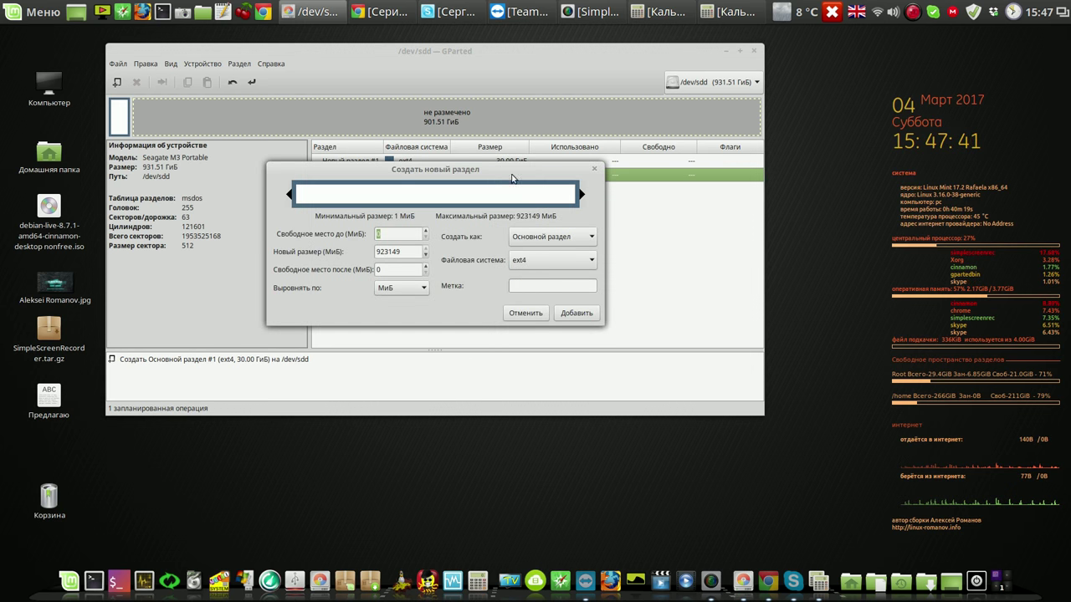
click(744, 12)
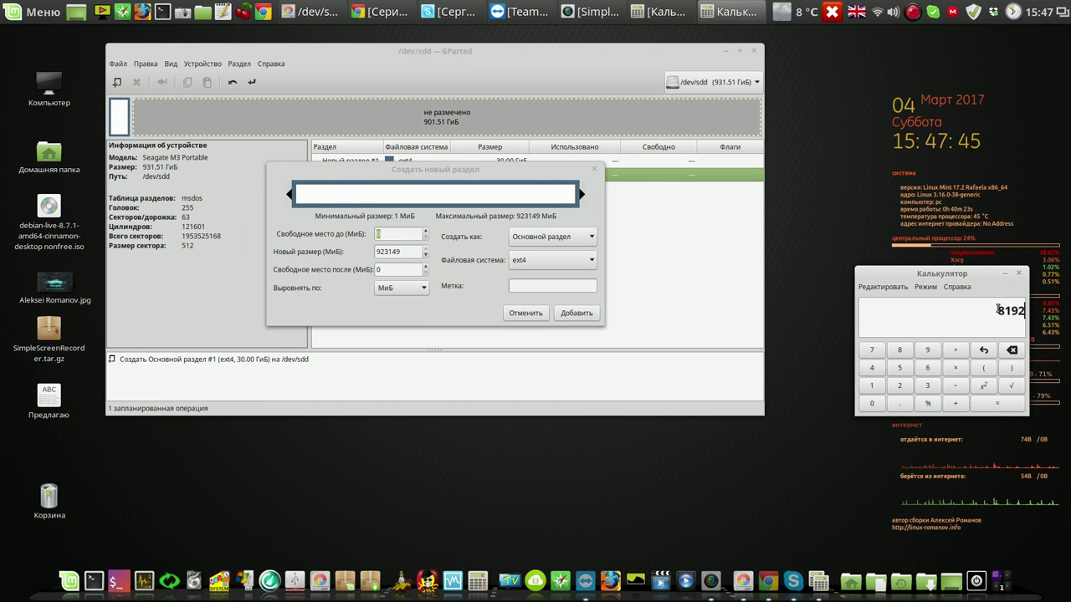
drag(996, 312, 1023, 311)
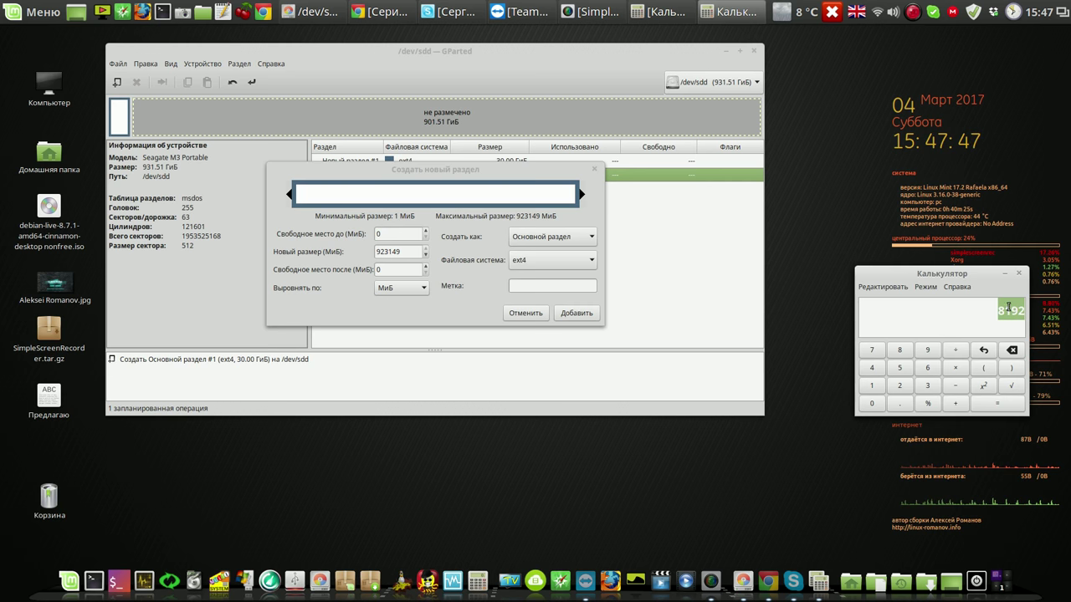
right_click(1009, 309)
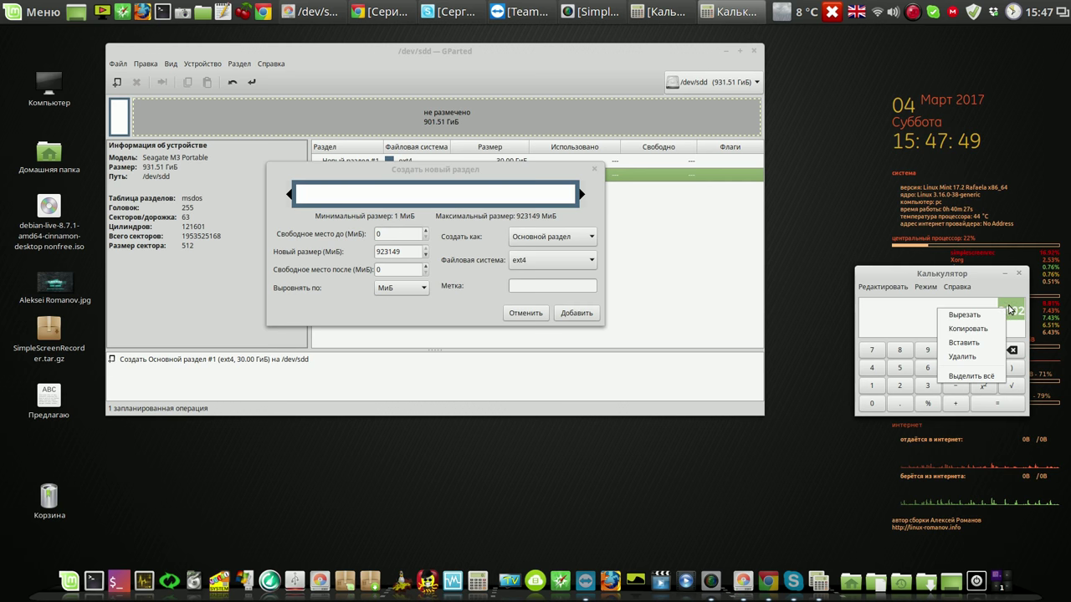
click(983, 327)
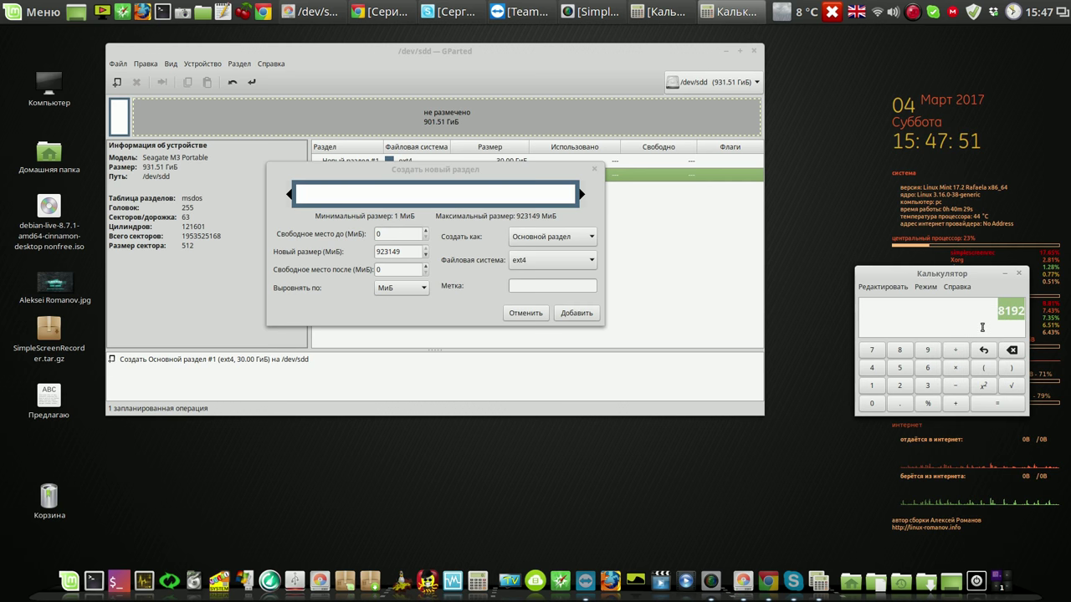
click(1006, 275)
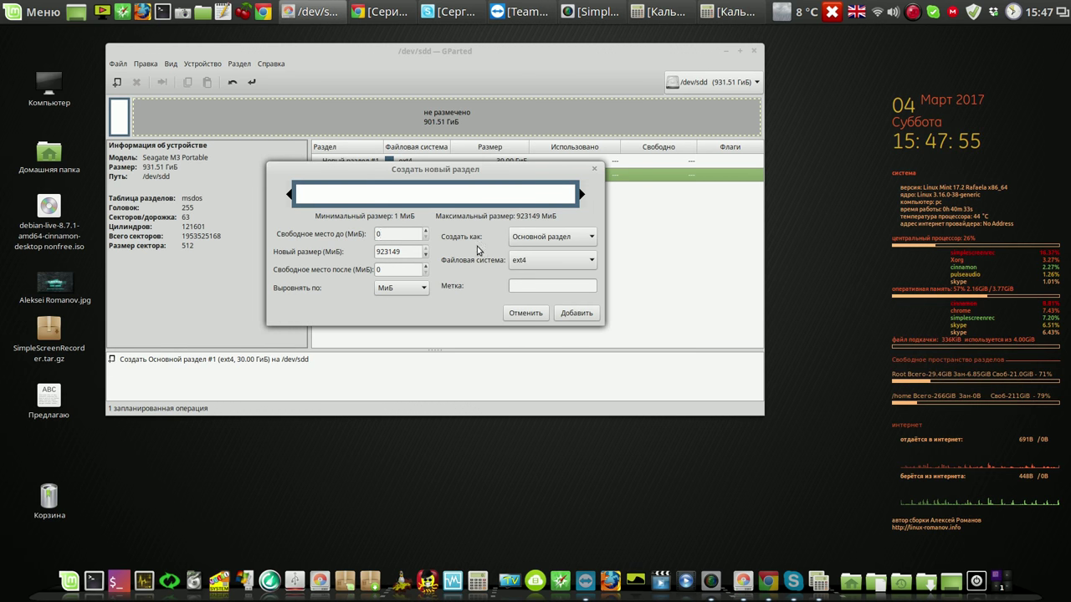
Set the new partition's size to 8192 MiB and its file system to linux-swap, and add it as a primary partition
drag(412, 253, 378, 253)
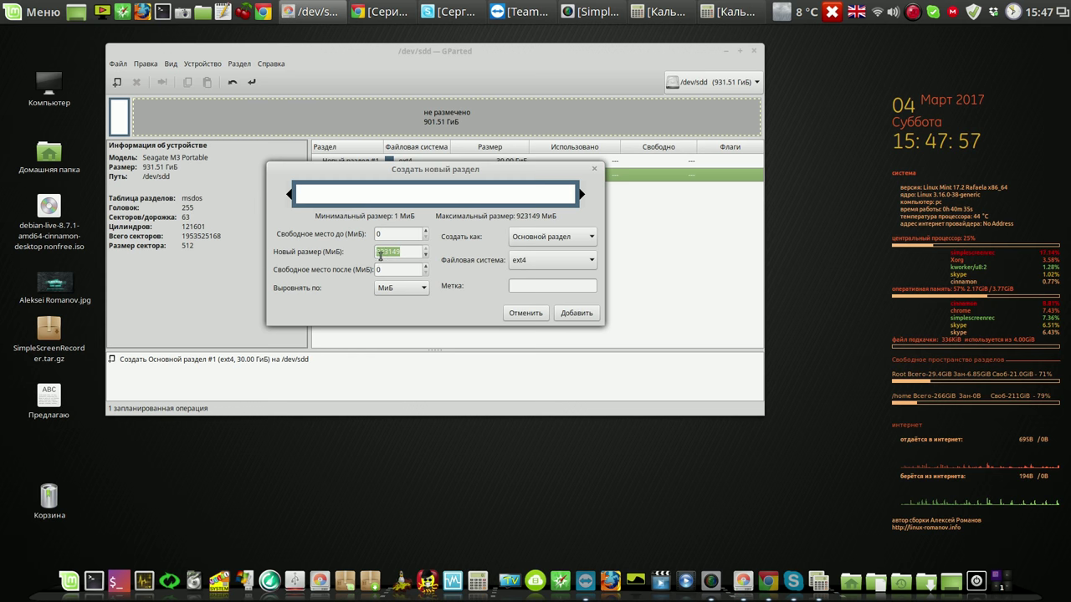
right_click(380, 255)
click(400, 289)
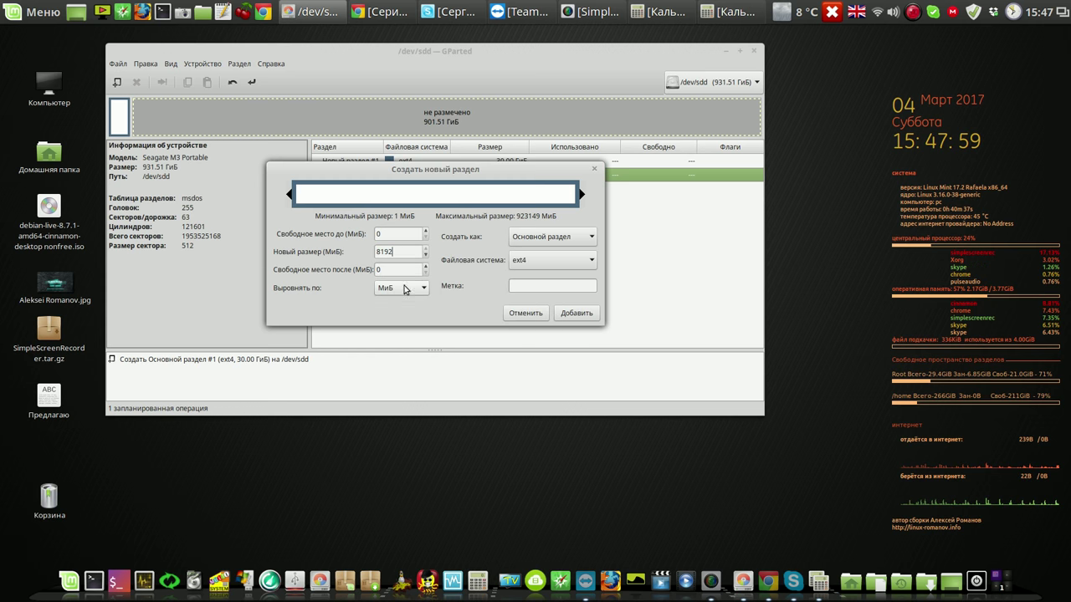
click(591, 265)
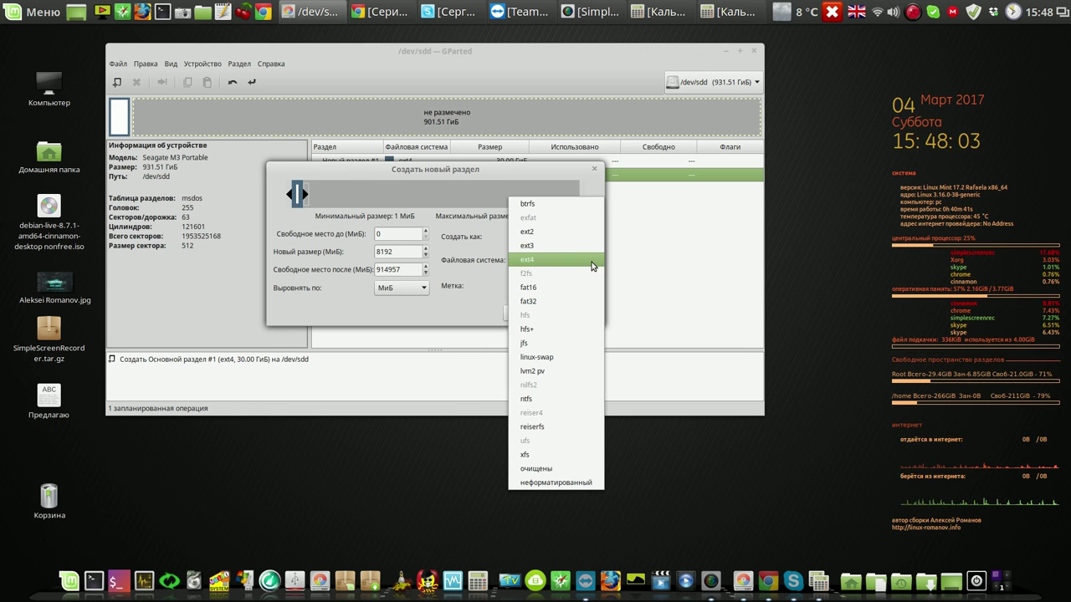
click(565, 363)
click(576, 313)
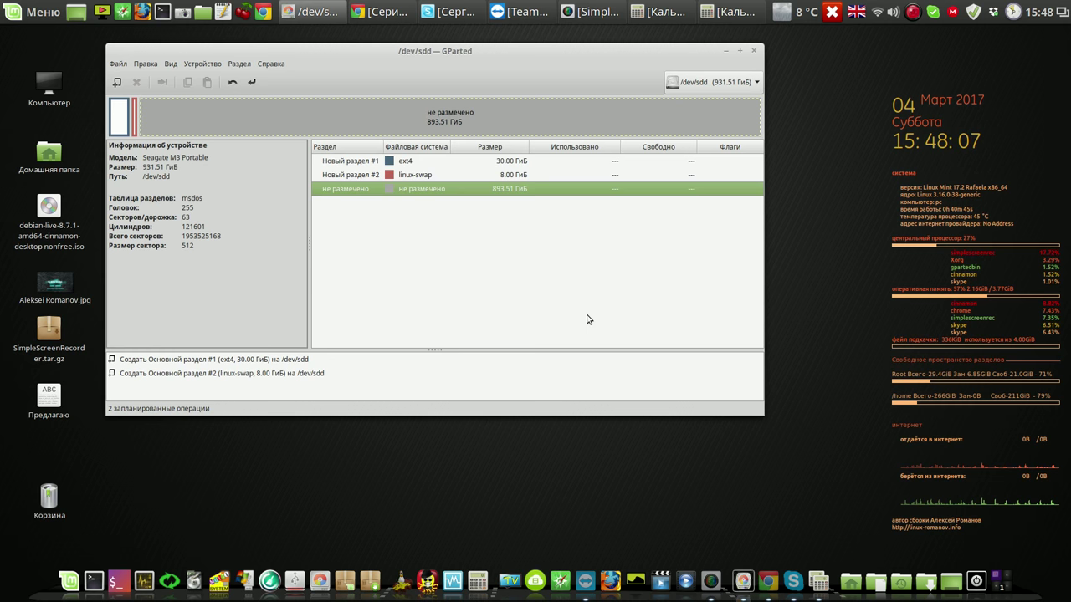
Add an extended partition that takes up all of the remaining unallocated space
right_click(492, 192)
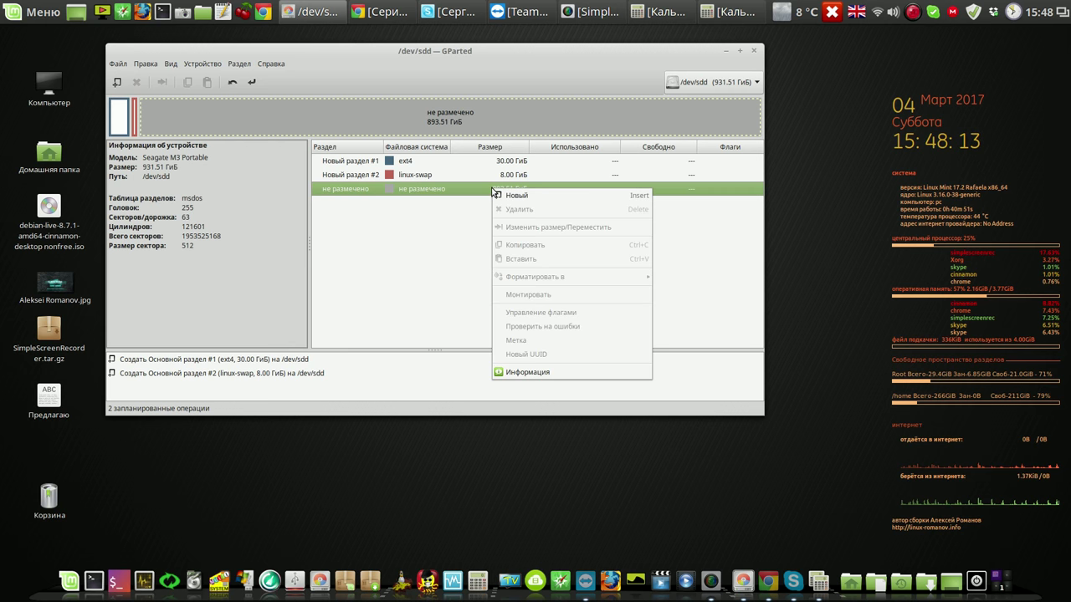
click(507, 197)
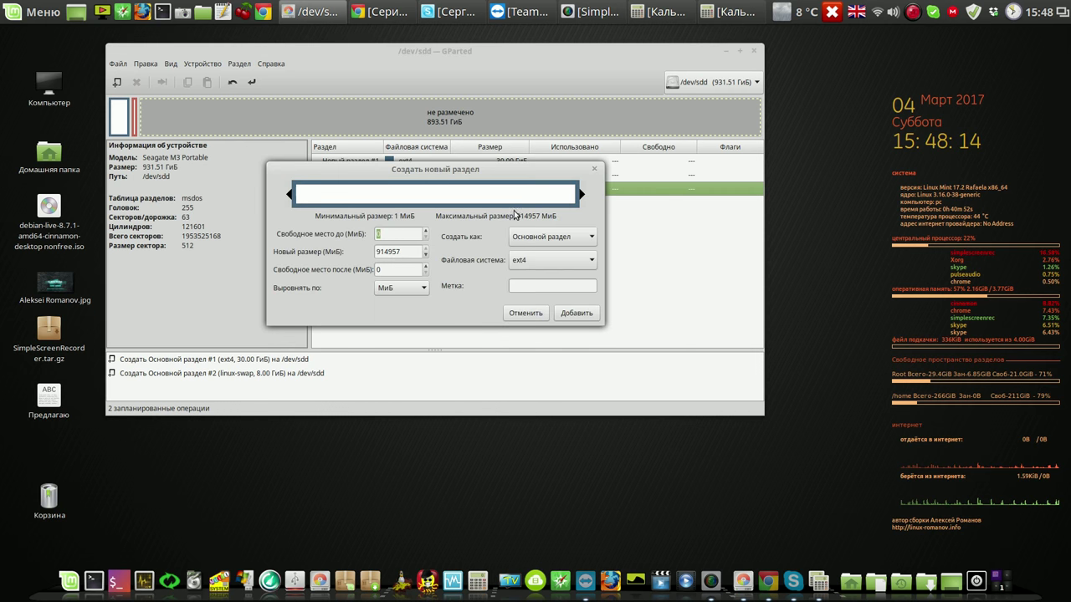
click(586, 238)
click(583, 265)
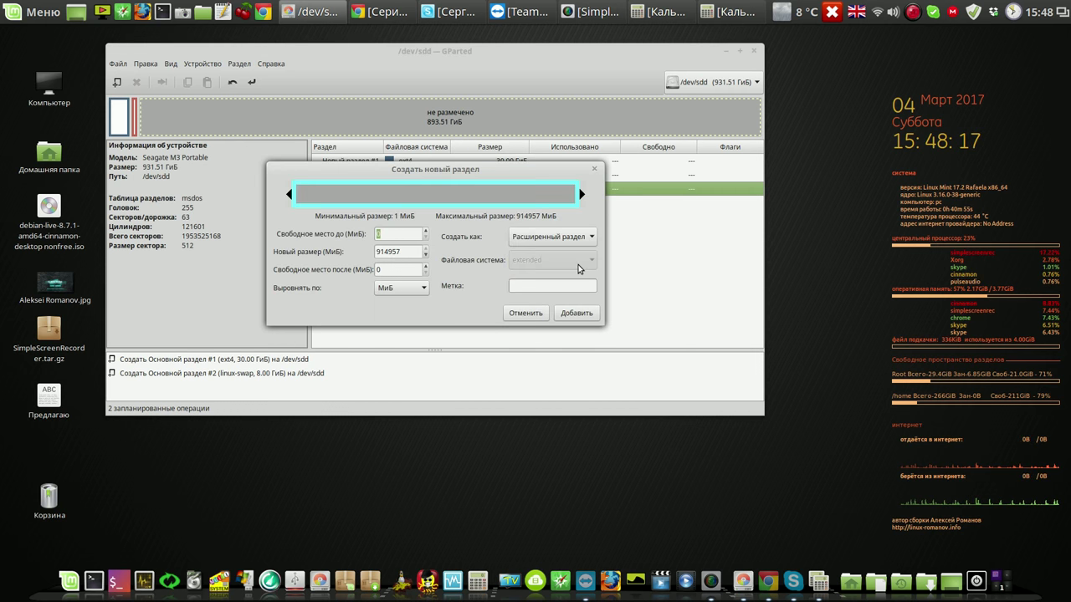
click(576, 315)
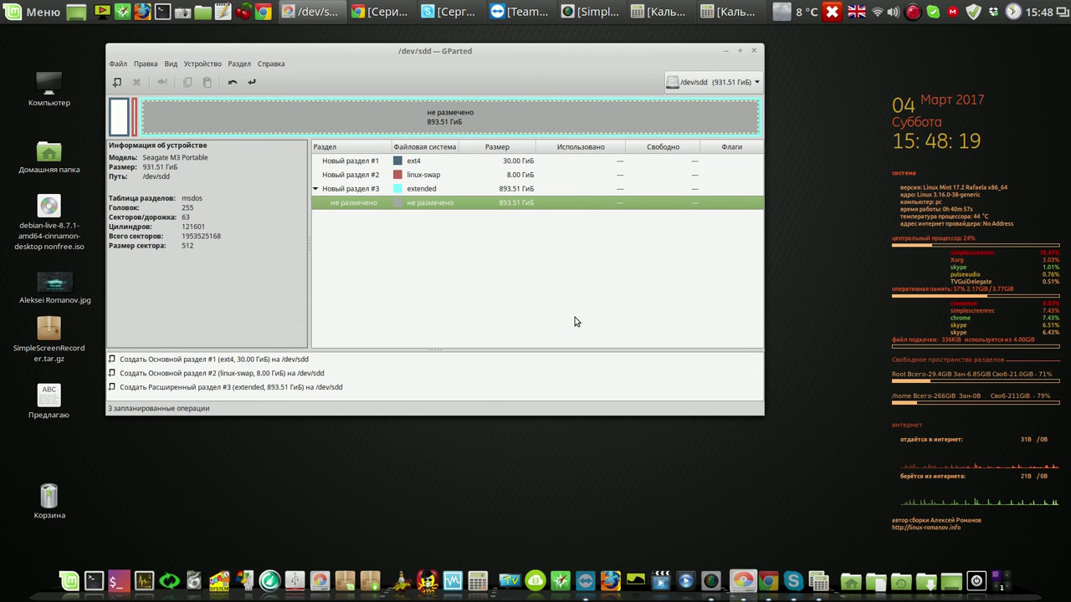
Apply all pending partition operations to /dev/sdd, confirm them, and close the completion report
click(252, 83)
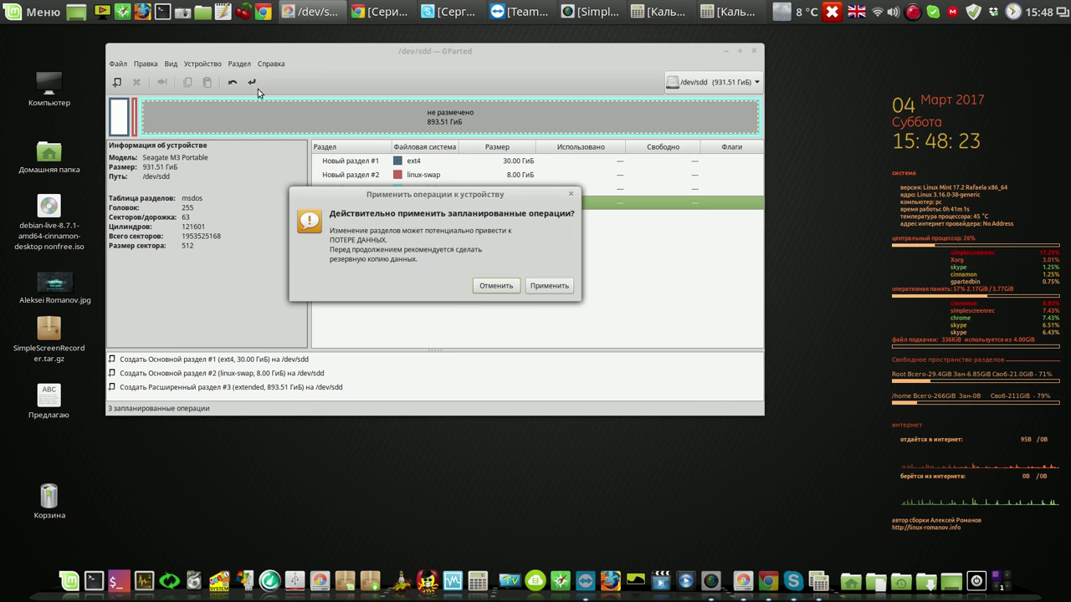
click(565, 286)
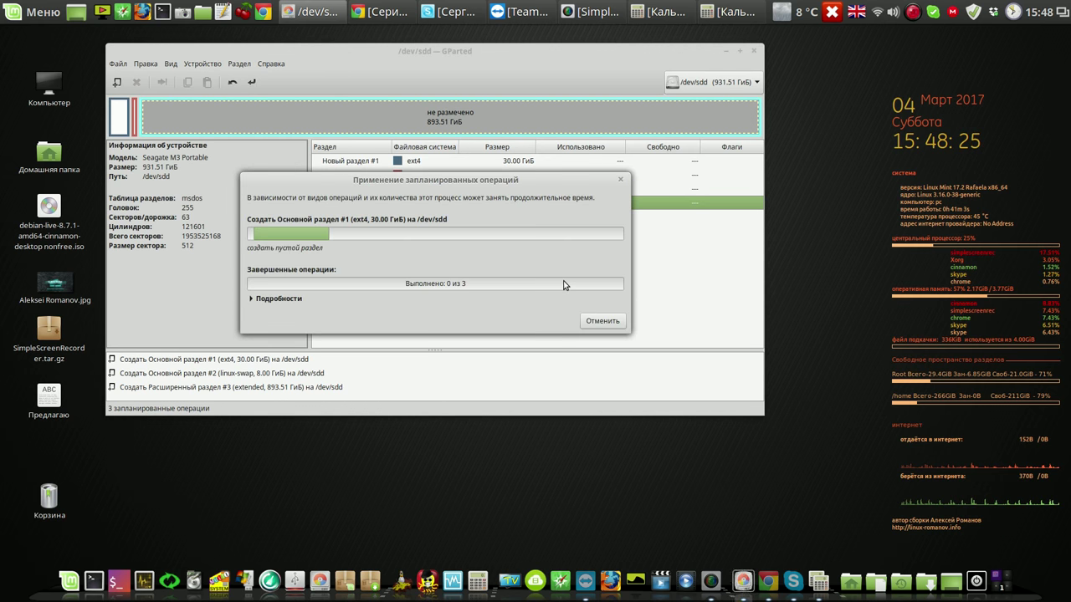
right_click(911, 12)
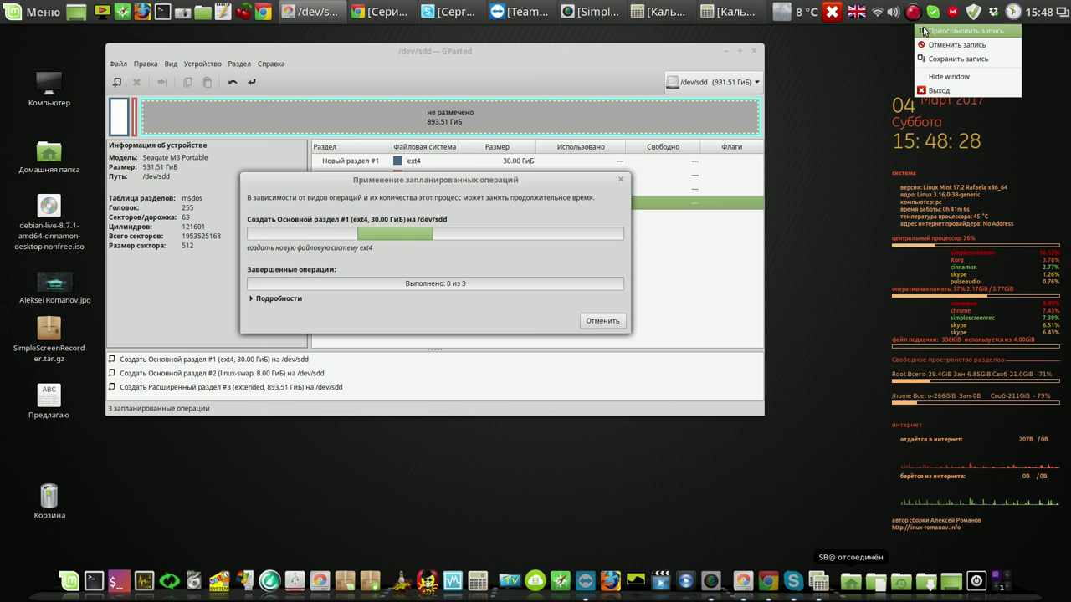
click(924, 31)
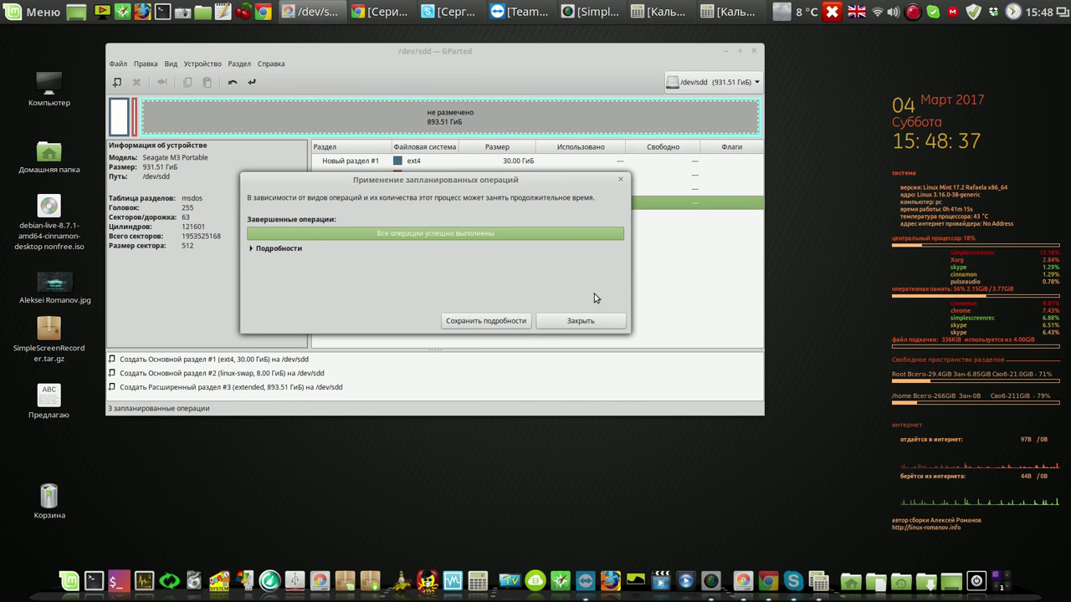
click(590, 322)
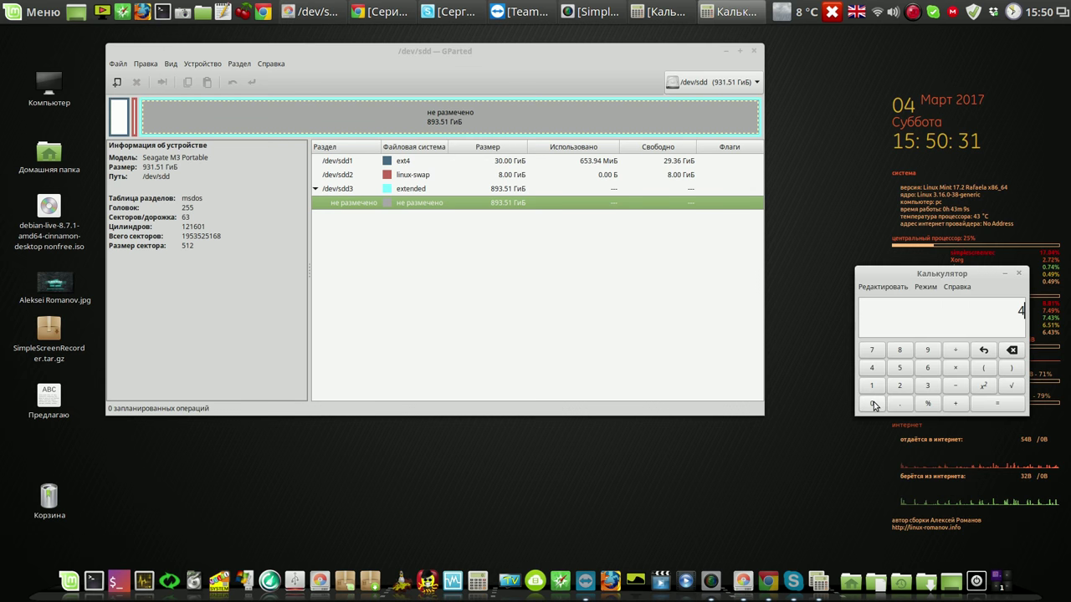
Calculate 400 × 1024 in the calculator to convert 400 GiB to MiB
click(874, 405)
click(874, 405)
click(955, 368)
click(875, 389)
click(873, 404)
click(900, 386)
click(872, 369)
click(1002, 403)
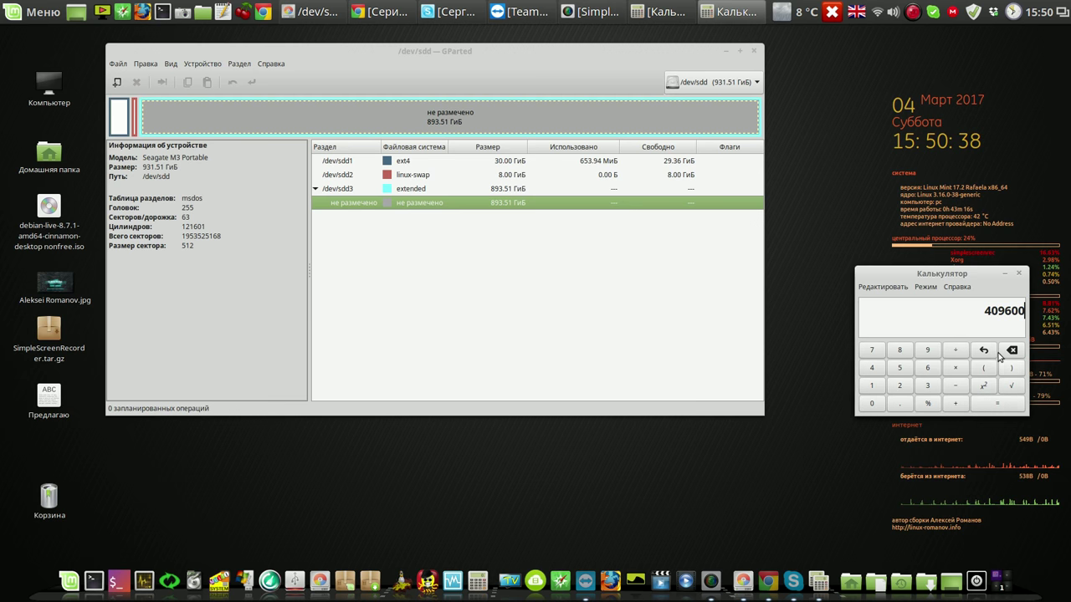
Copy the calculated value 409600 from the calculator
drag(986, 311, 1026, 311)
key(cmd+c)
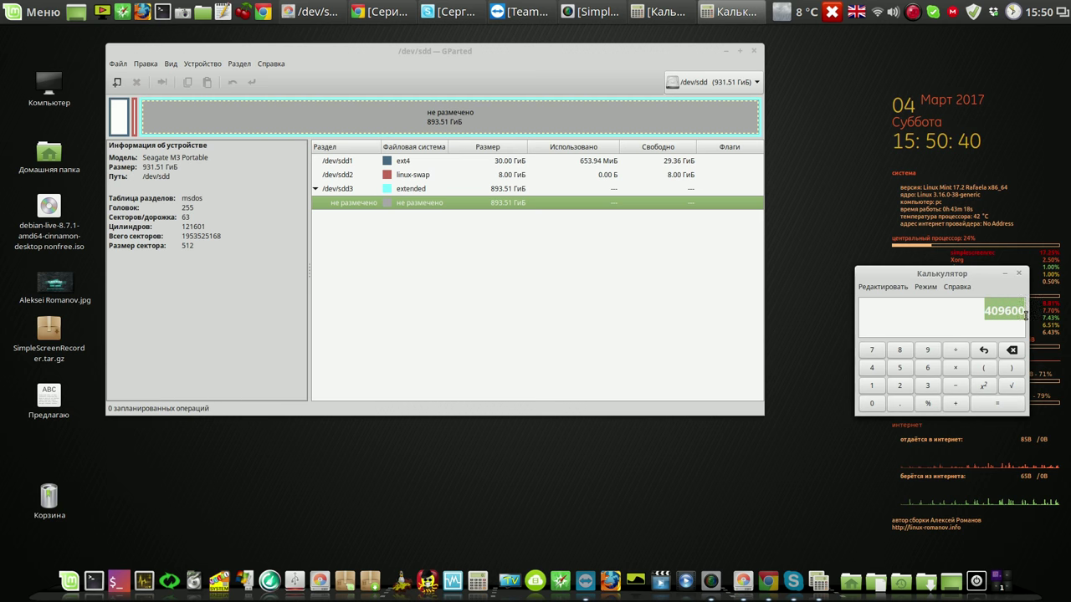
right_click(1010, 312)
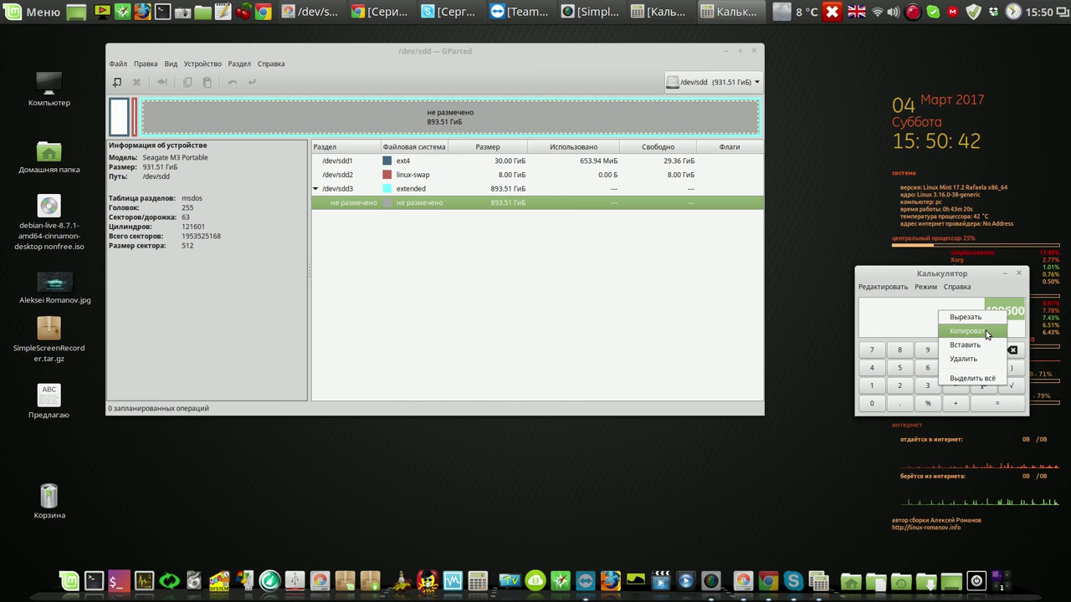
click(984, 330)
Add a logical ext4 partition of 409600 MiB labelled "home" in the unallocated space of the extended partition
right_click(401, 204)
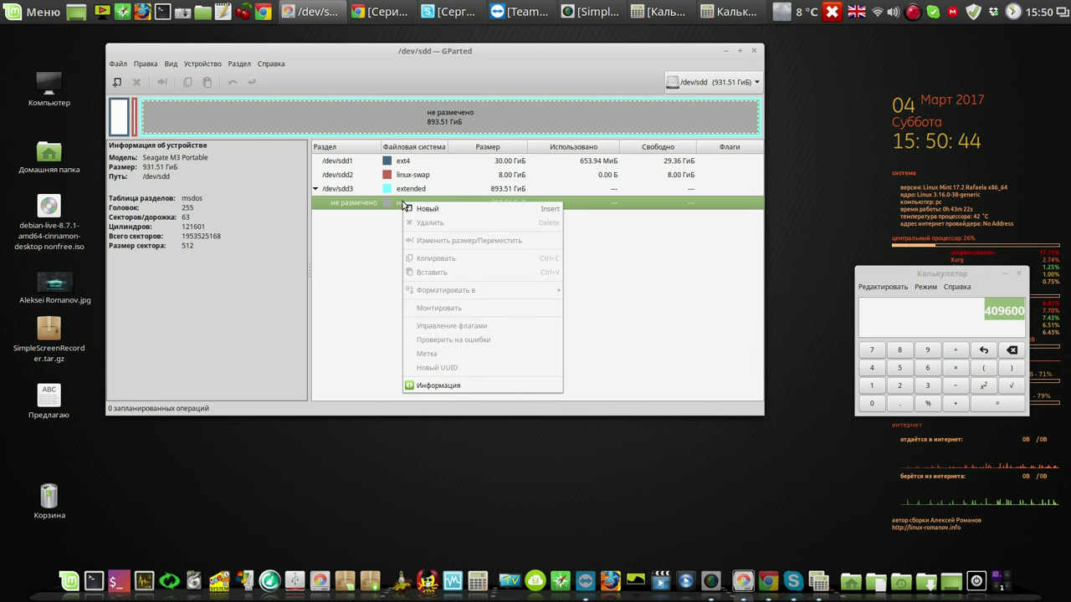
click(424, 209)
double_click(404, 254)
right_click(383, 253)
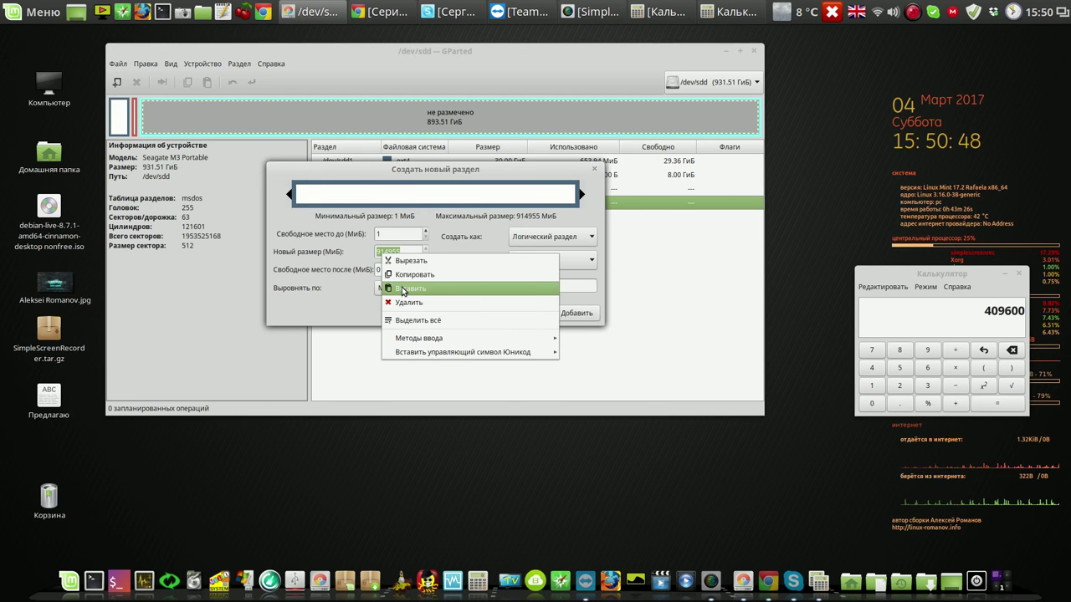
click(403, 289)
click(410, 269)
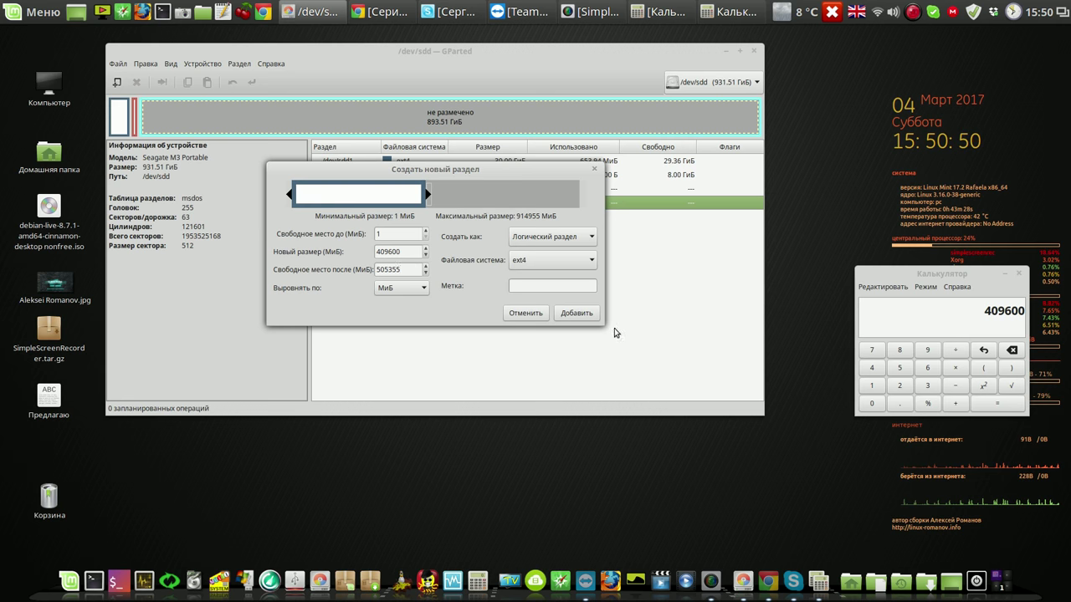
click(575, 286)
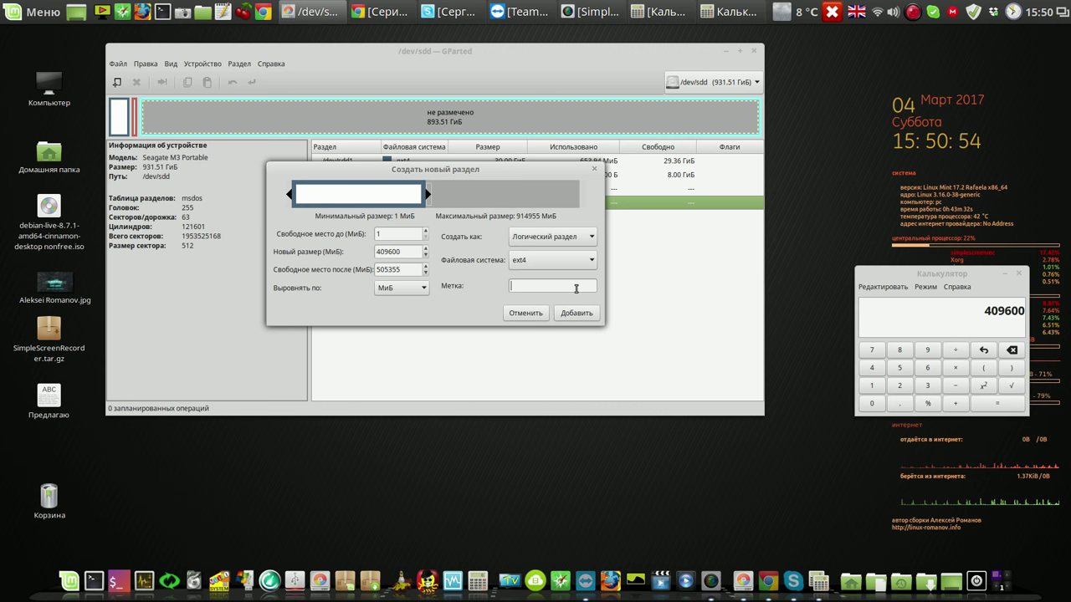
text(home)
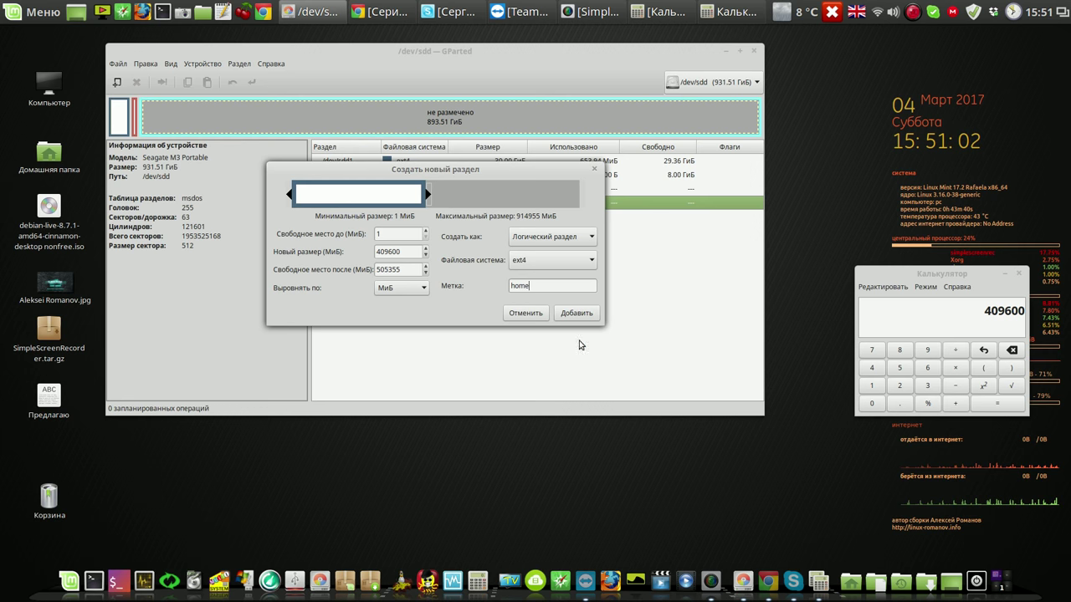
click(578, 316)
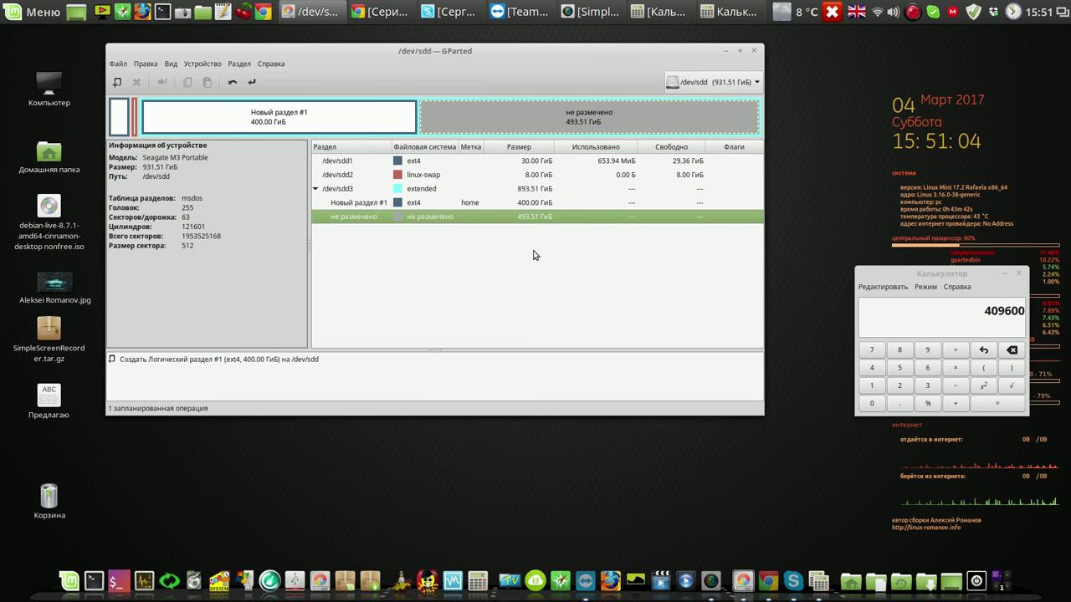
Apply the pending creation of the home partition to /dev/sdd and confirm it
click(250, 83)
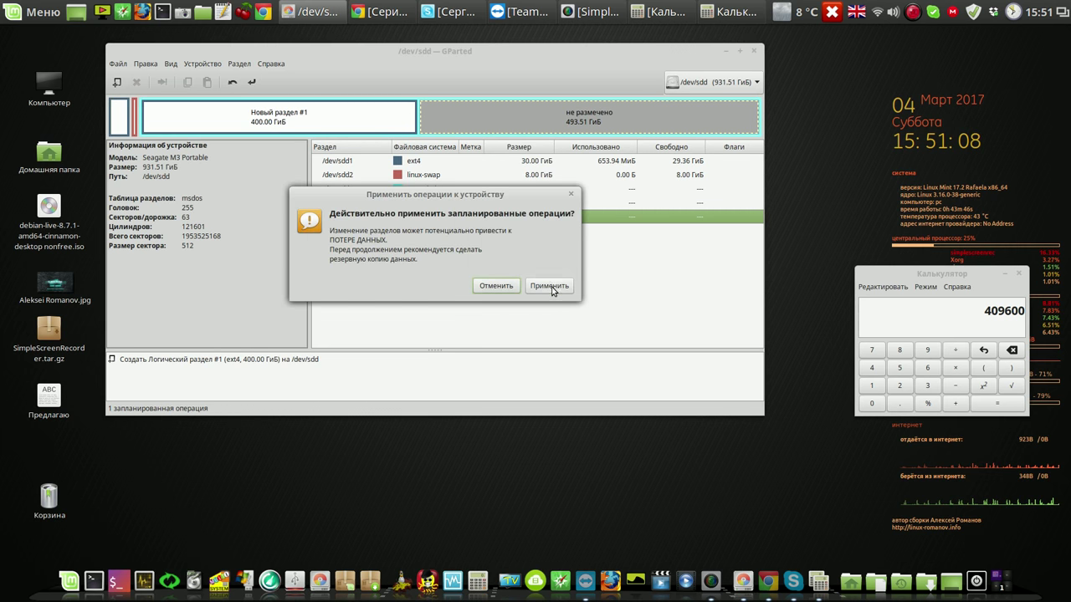
click(550, 287)
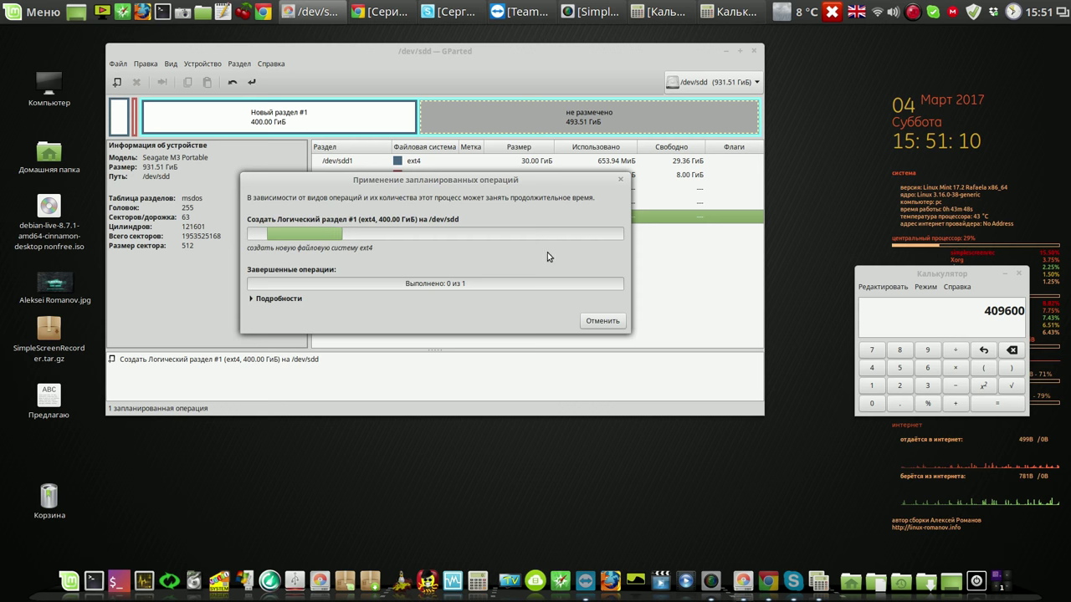
Clear the calculator and calculate 50 × 1024 to convert 50 GiB to MiB
click(1011, 349)
click(900, 367)
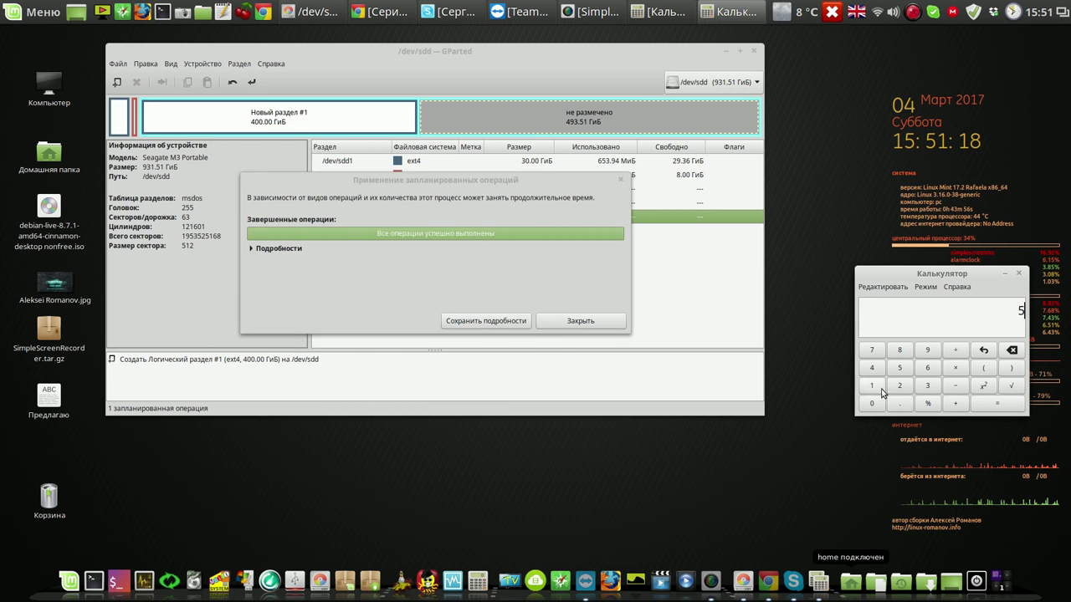
click(872, 405)
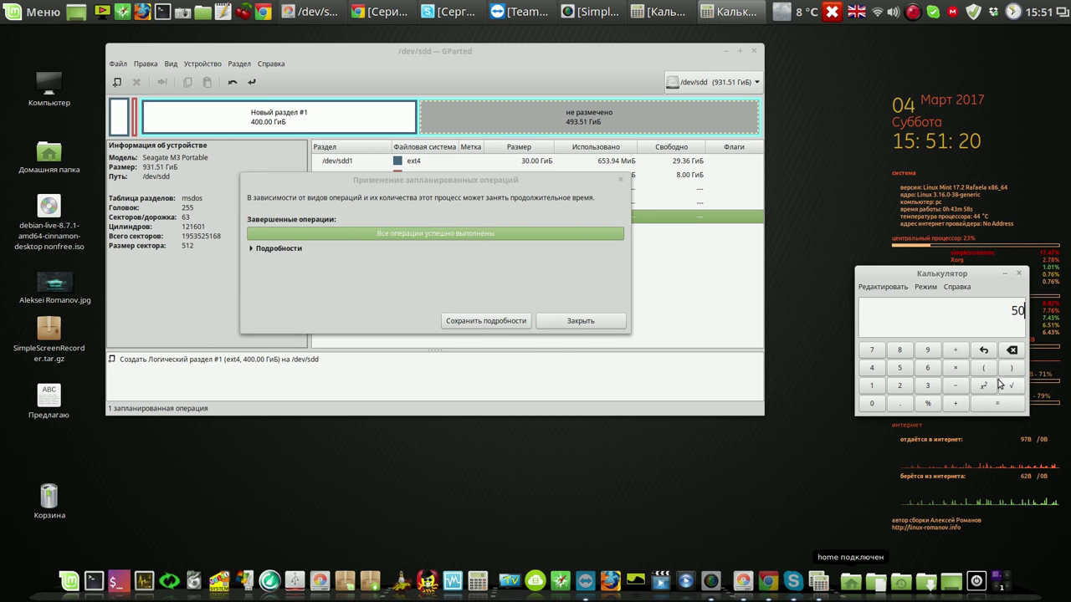
click(959, 369)
click(871, 386)
click(871, 403)
click(899, 385)
click(987, 406)
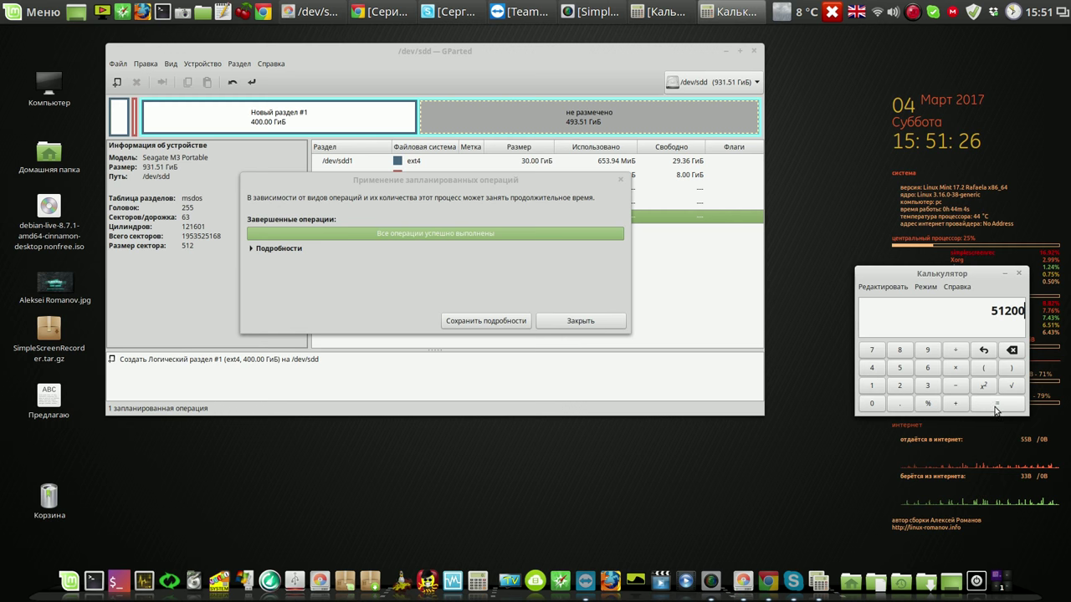
Copy the calculated value 51200 from the calculator and close the completion report of the applied operations
drag(992, 310, 1029, 311)
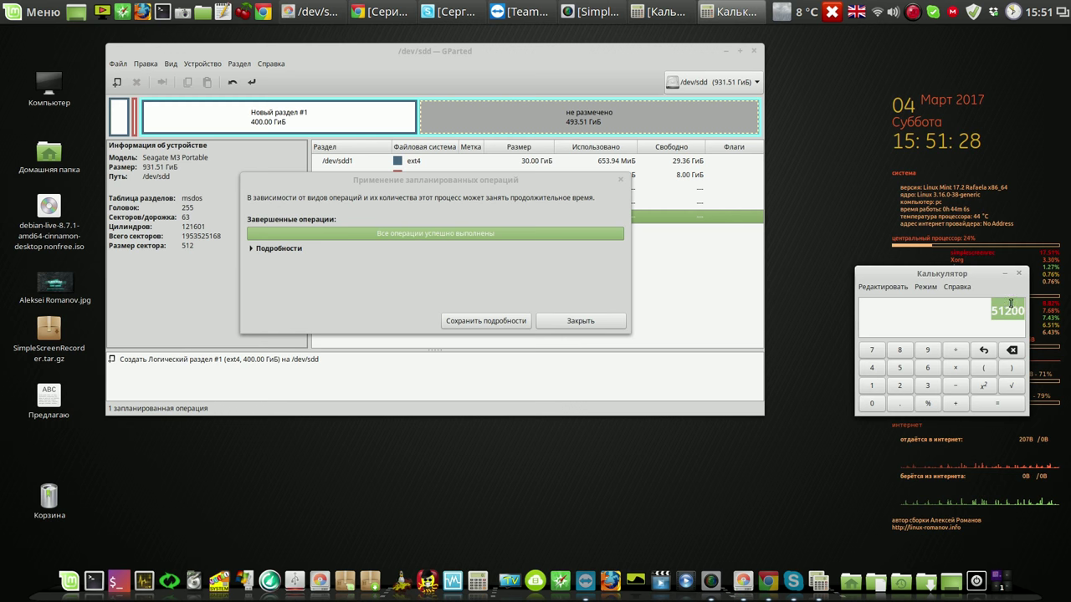
right_click(1011, 305)
click(1004, 327)
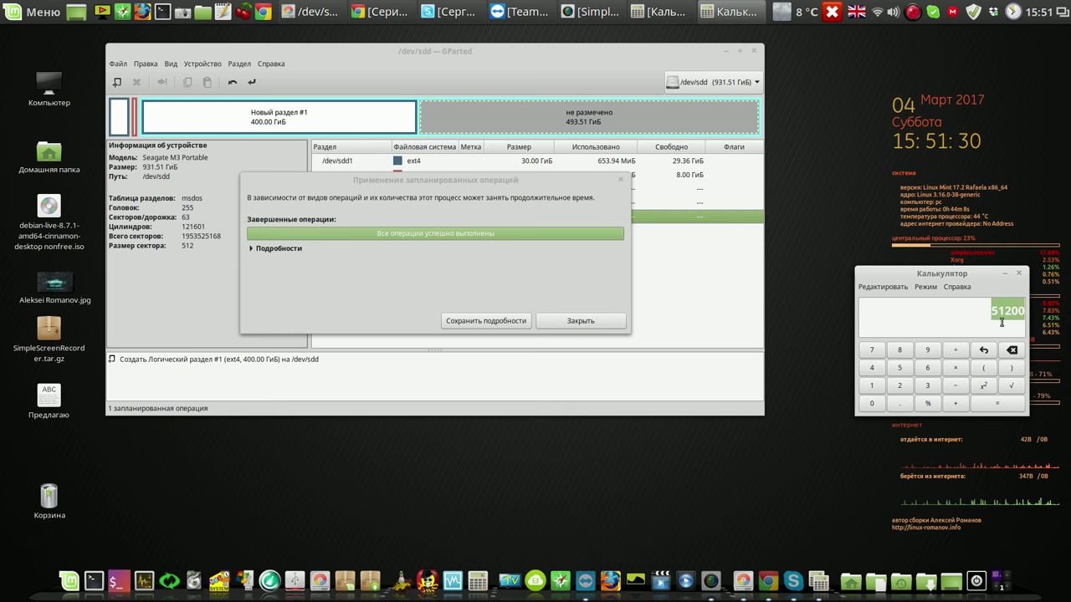
click(608, 322)
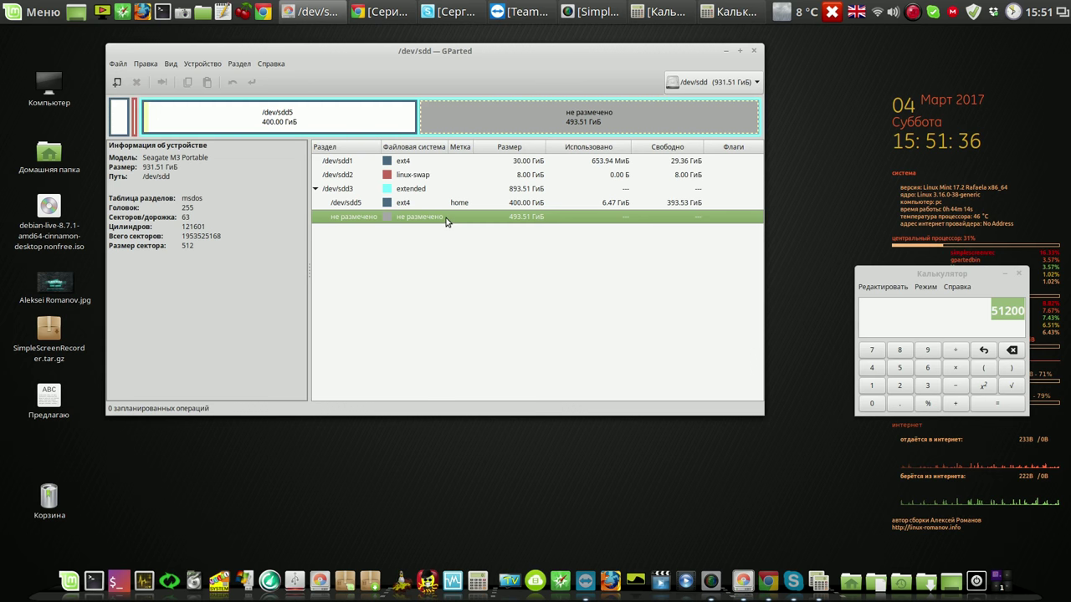
Add a logical ext4 partition of 51200 MiB in the unallocated space after the home partition
right_click(446, 221)
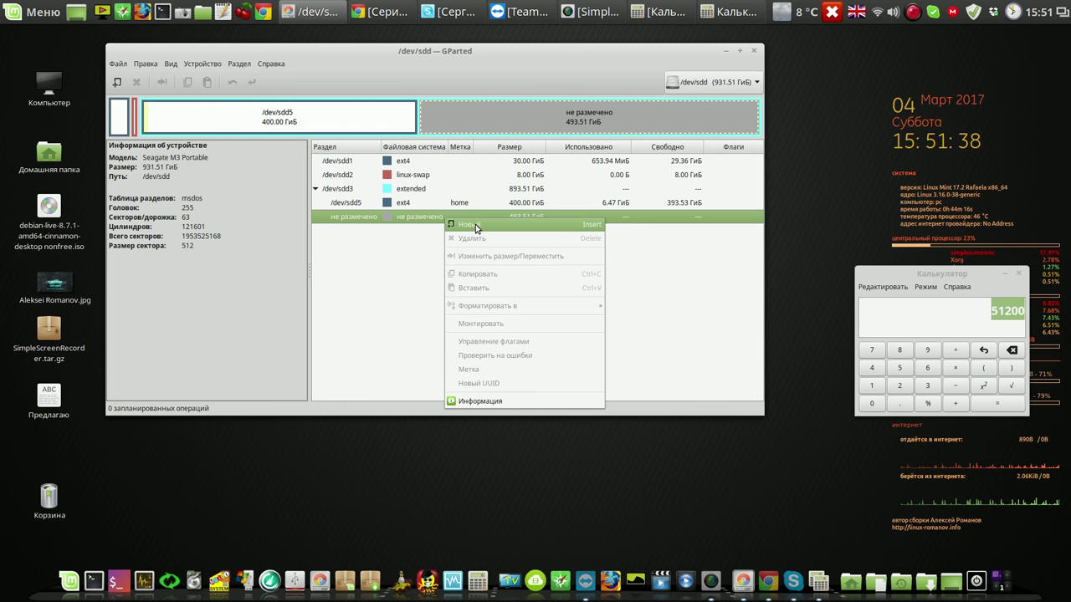
click(474, 225)
drag(404, 253, 378, 253)
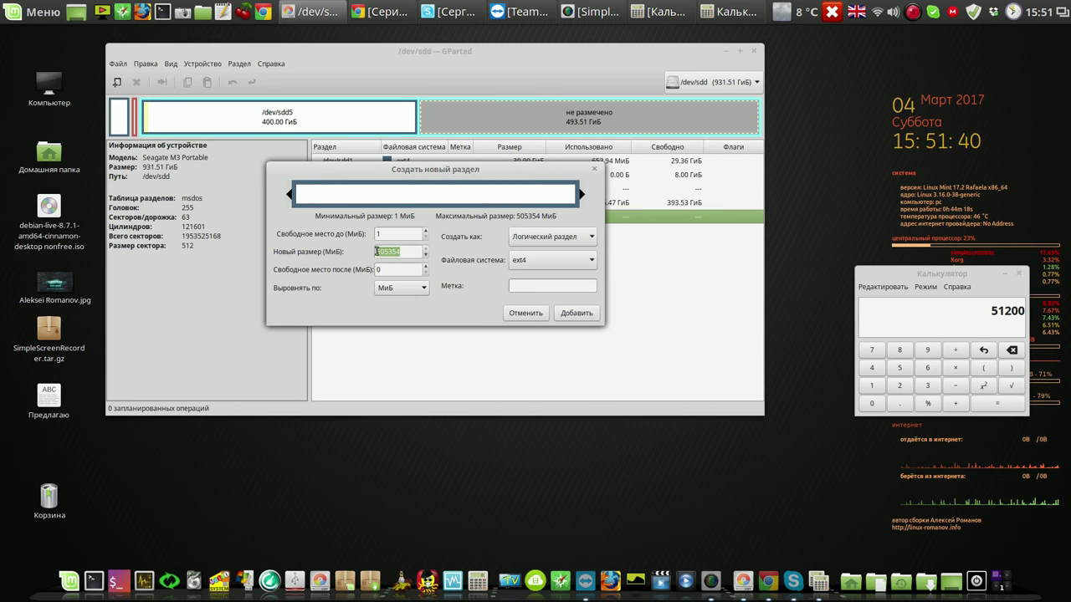
right_click(380, 255)
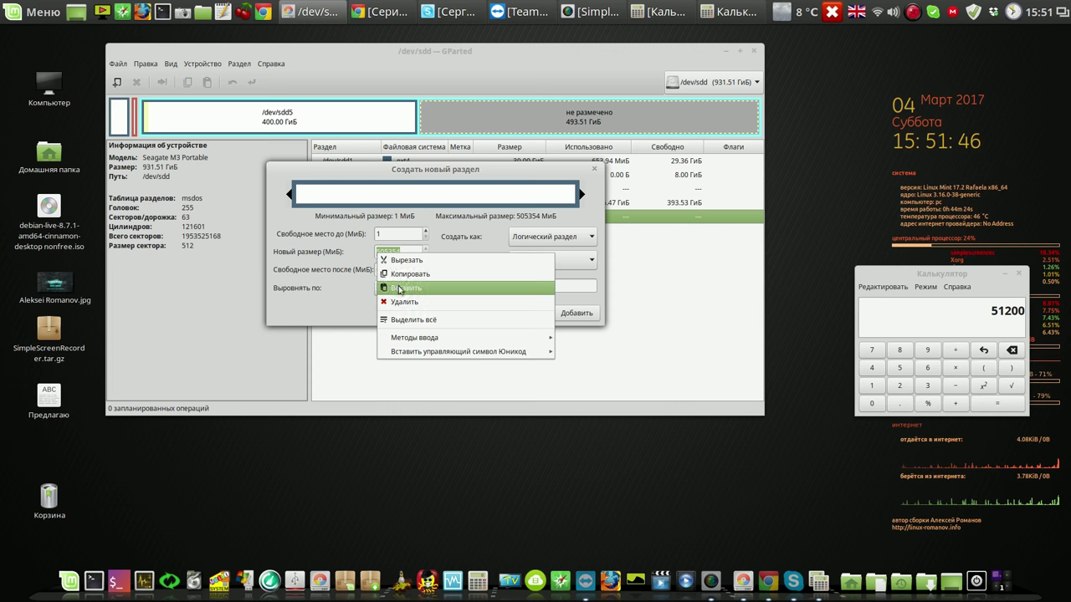
click(401, 287)
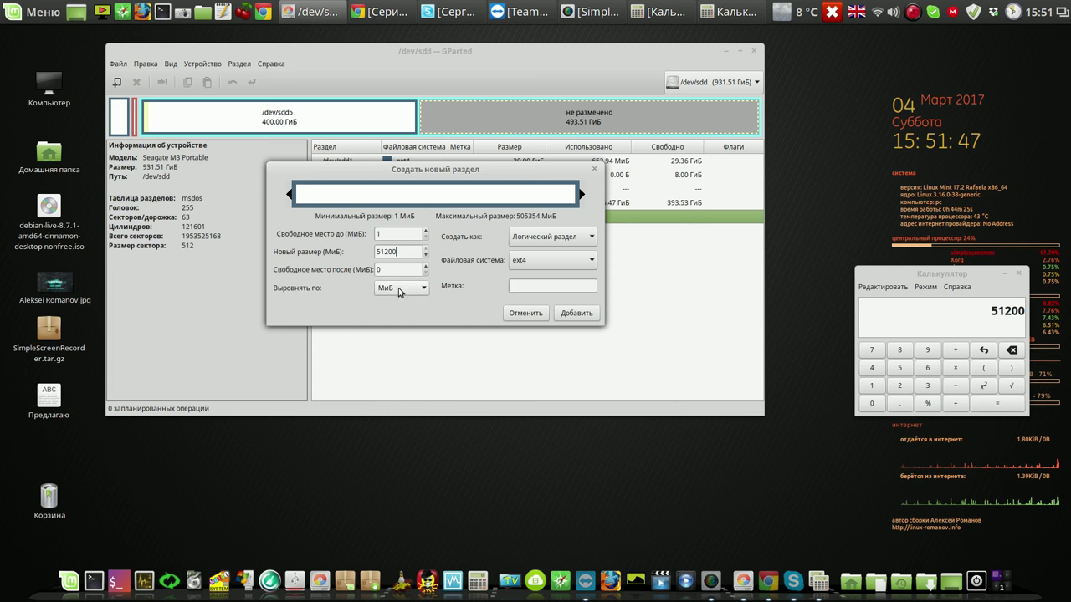
click(575, 312)
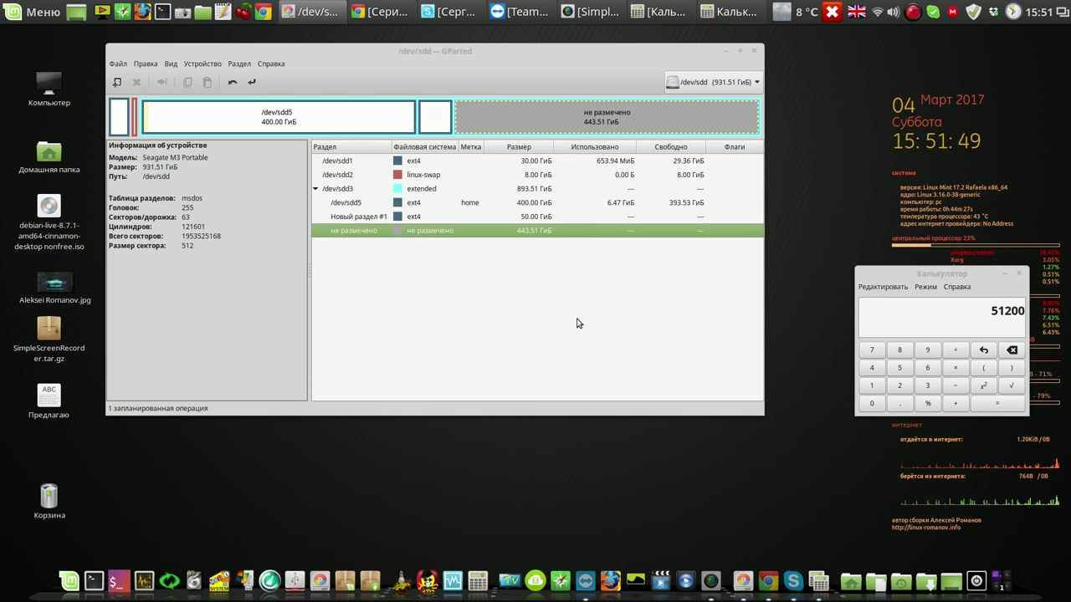
Add a second logical ext4 partition of 51200 MiB in the remaining unallocated space
right_click(405, 232)
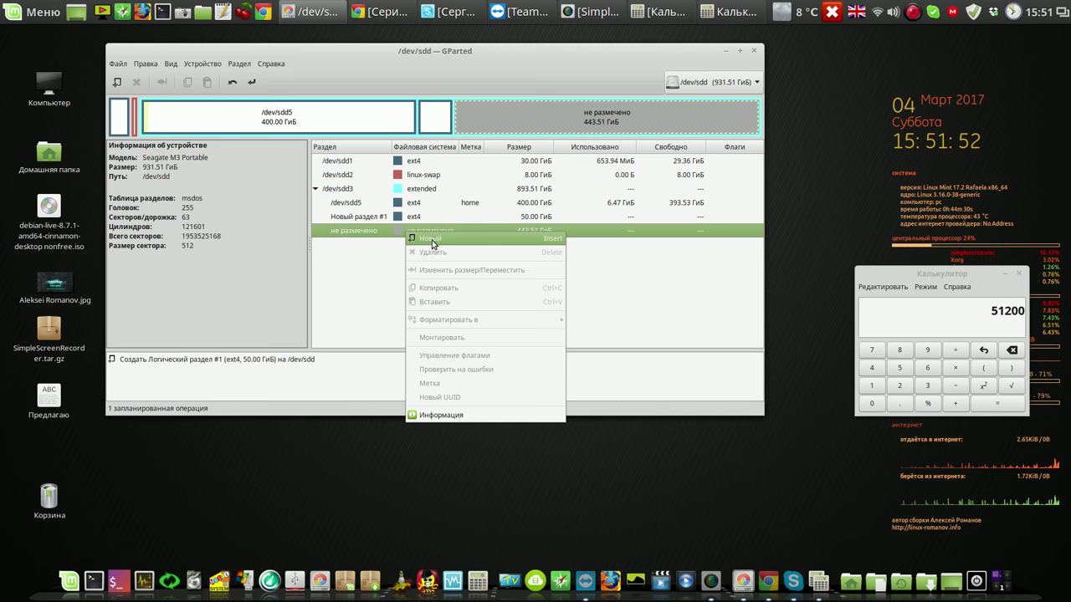
click(435, 242)
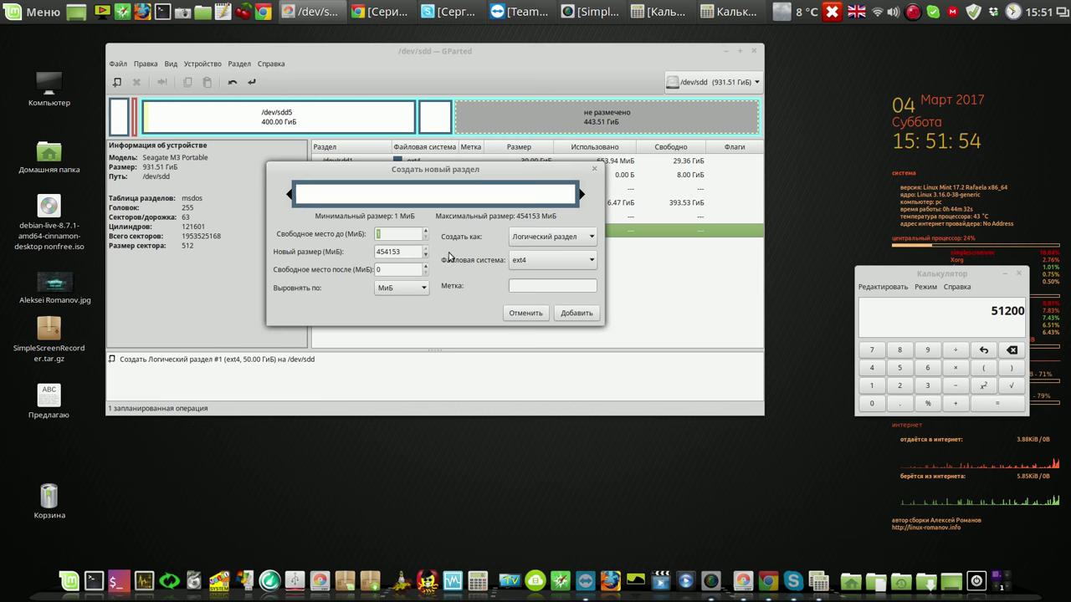
double_click(408, 252)
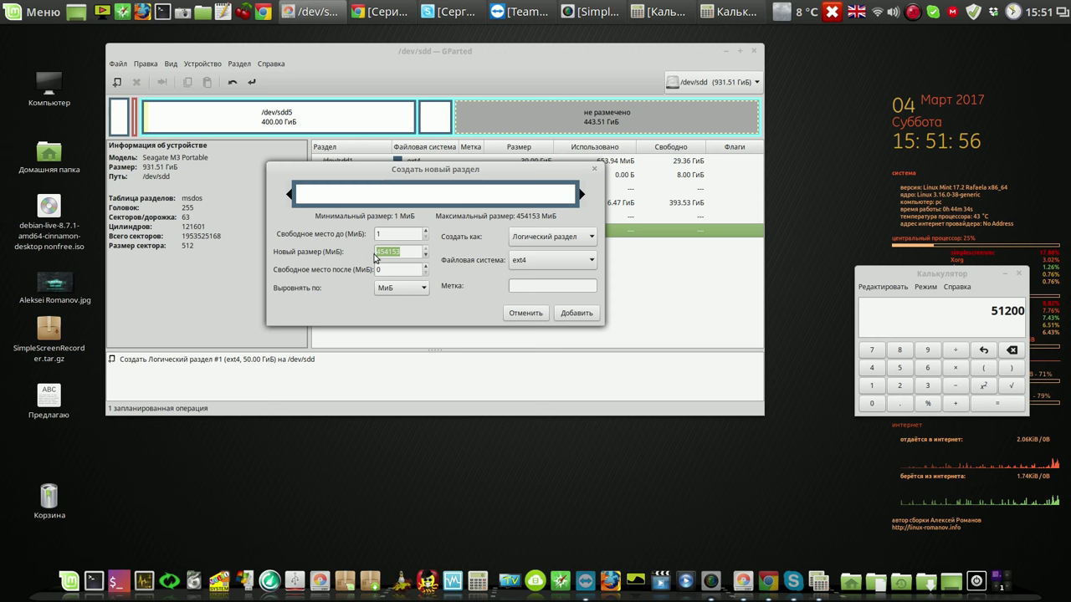
right_click(390, 252)
click(410, 285)
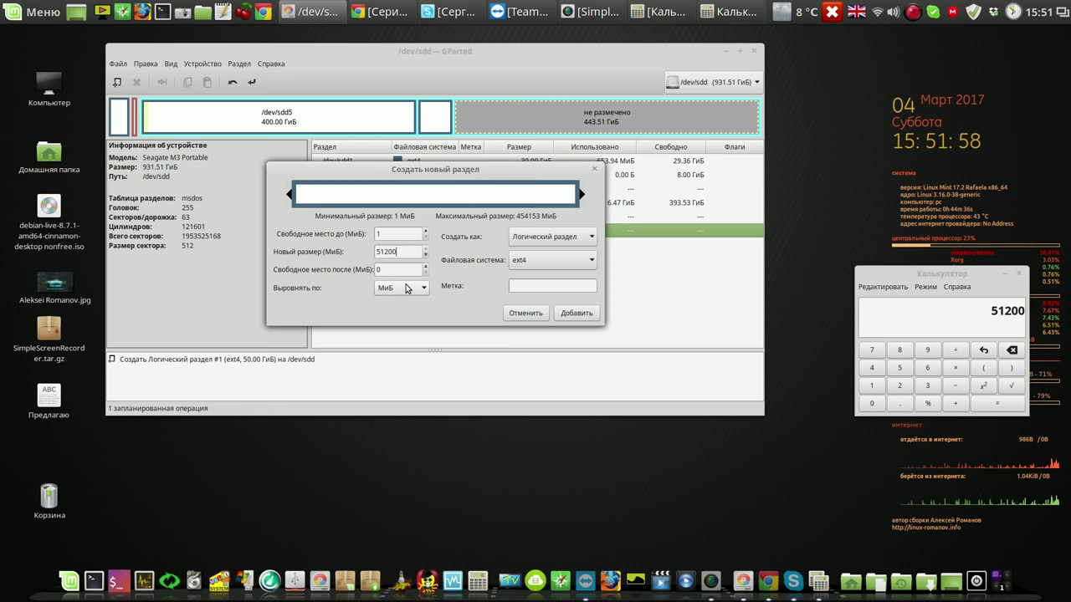
click(581, 312)
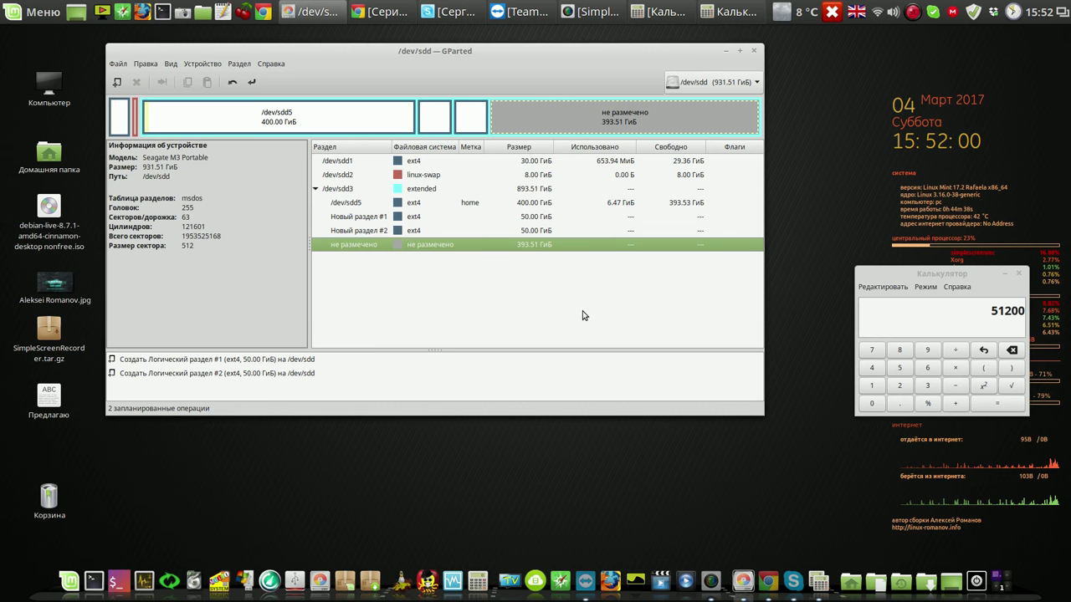
Add a third logical ext4 partition of 51200 MiB in the remaining unallocated space
right_click(425, 247)
click(477, 251)
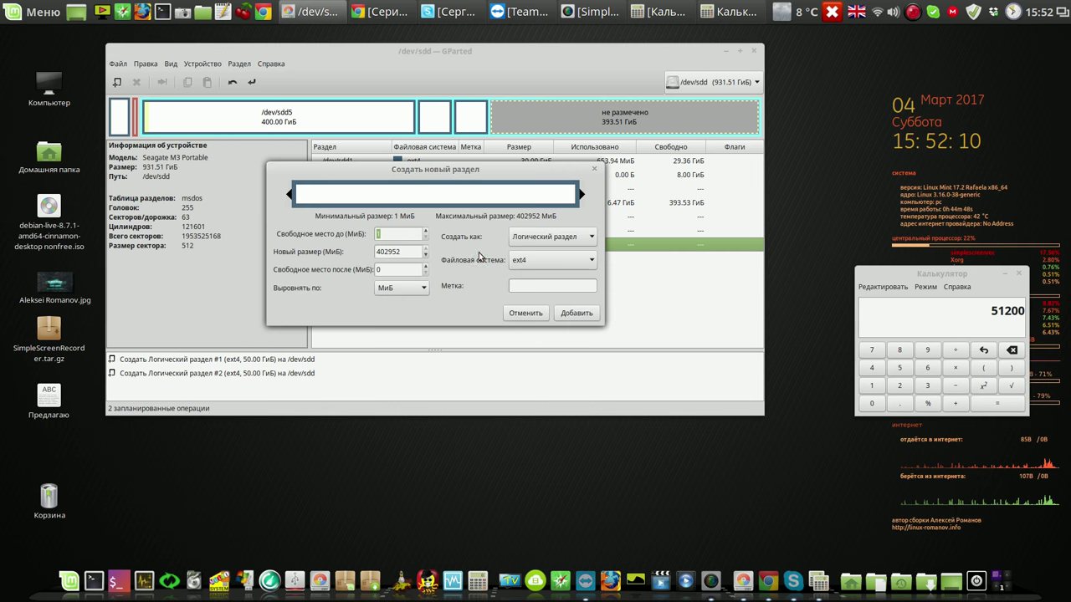
drag(412, 251, 361, 247)
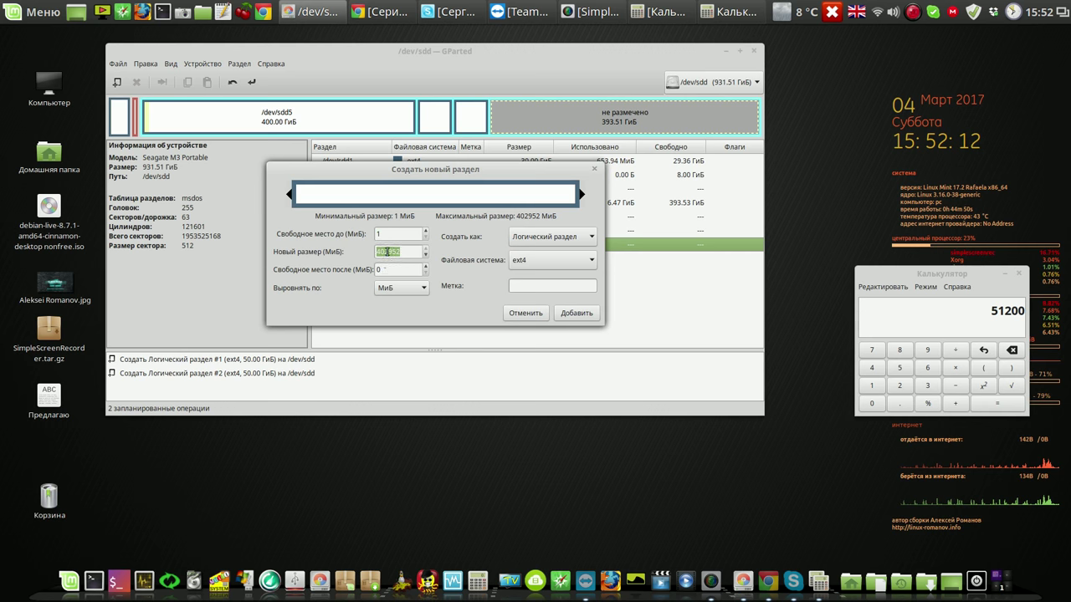
right_click(387, 252)
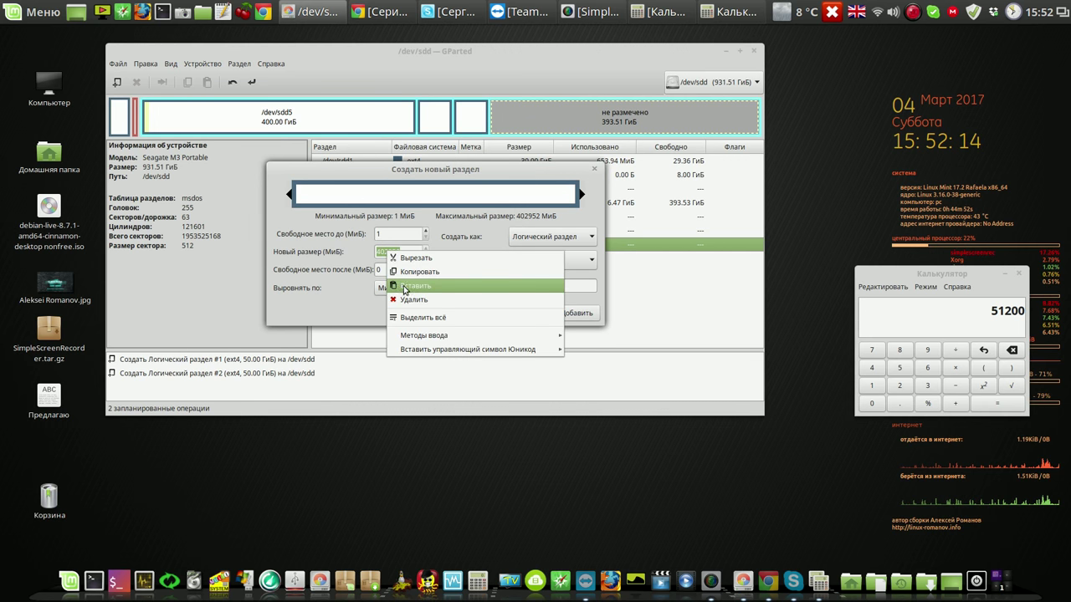
click(405, 290)
click(586, 315)
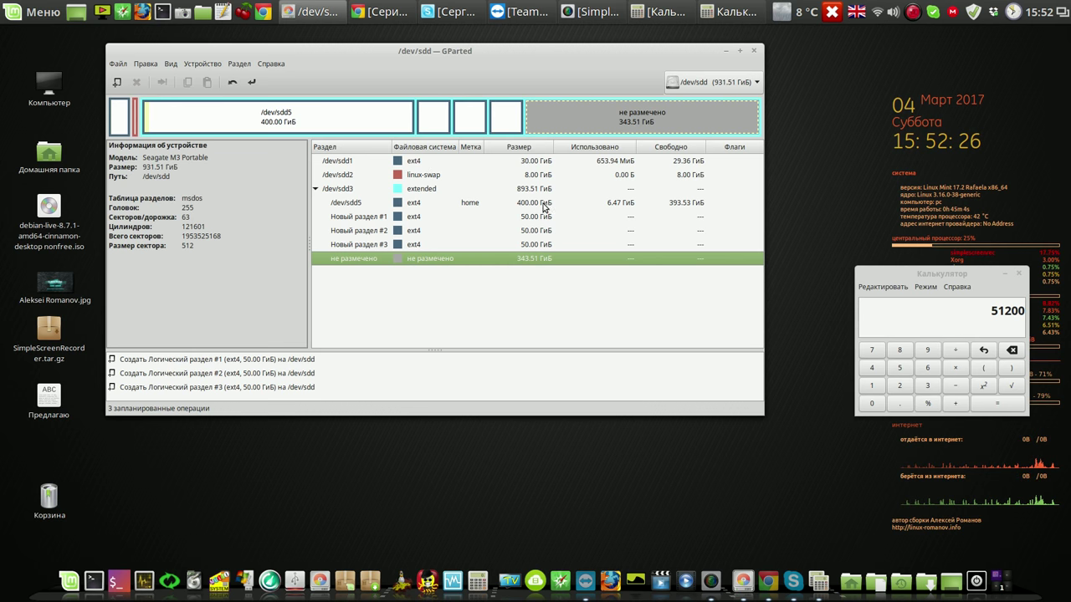
Add a logical ntfs partition that fills all of the remaining unallocated space in the extended partition
right_click(422, 262)
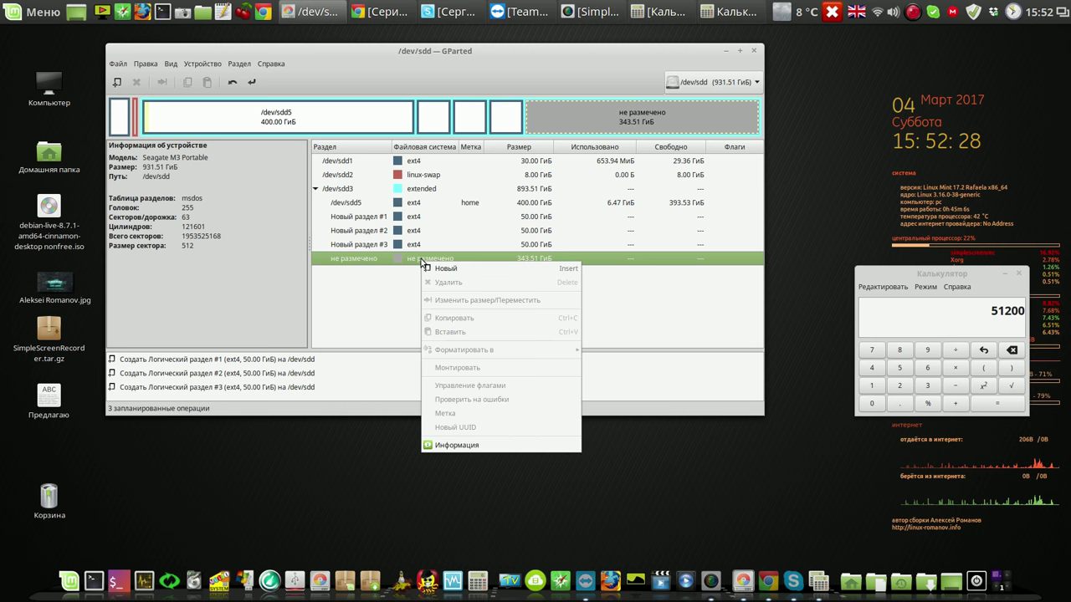
click(450, 269)
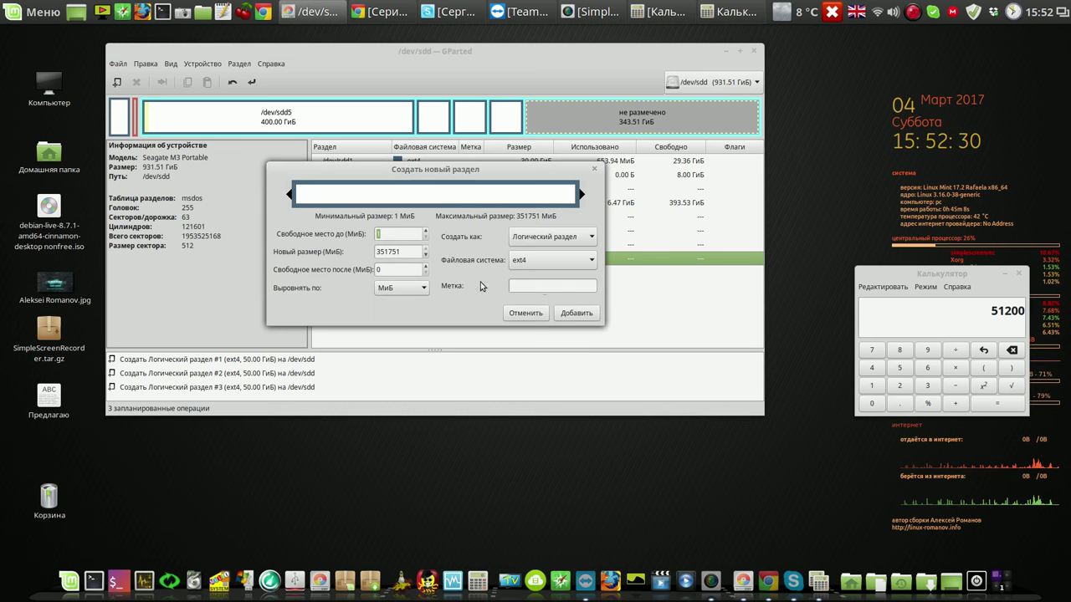
click(590, 262)
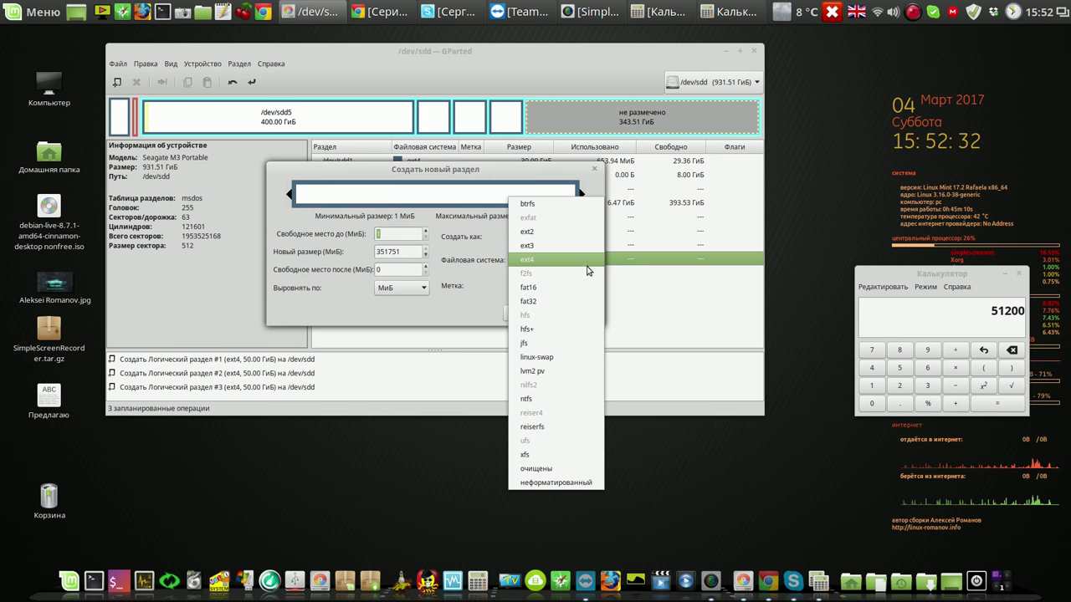
click(545, 397)
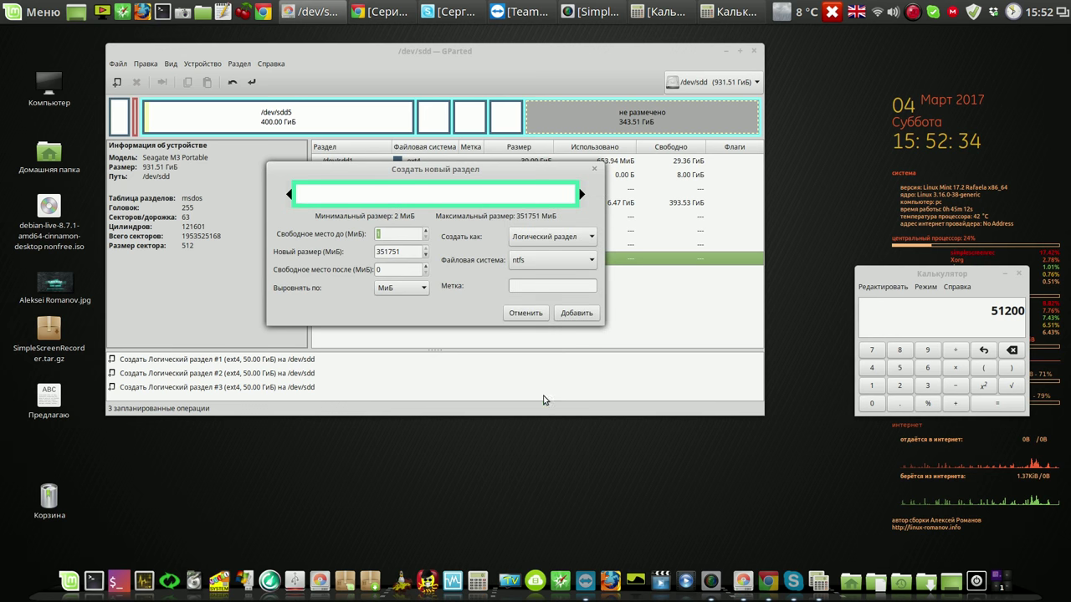
click(576, 313)
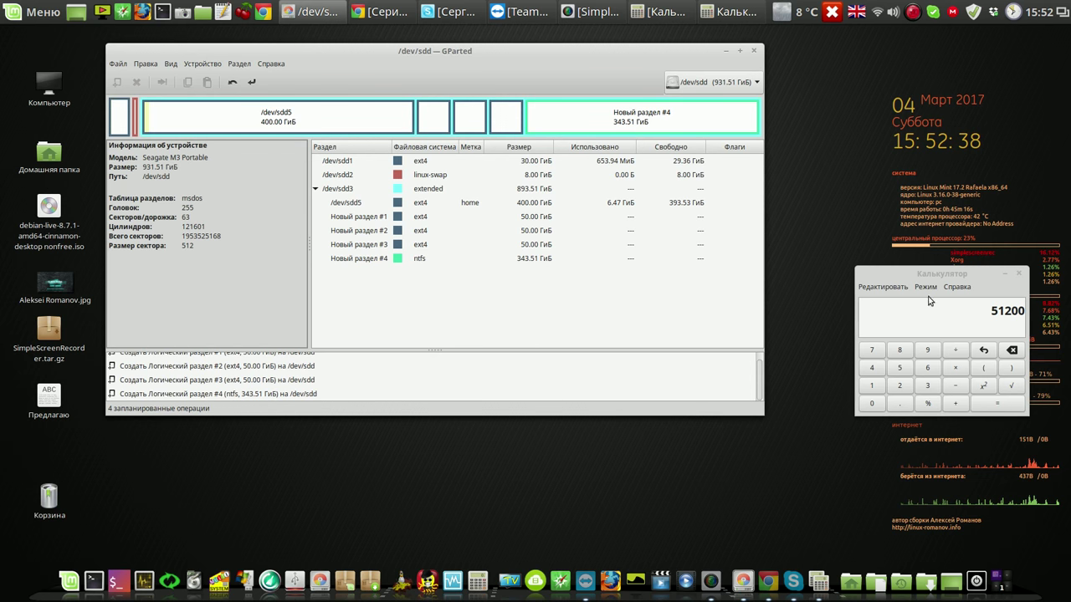
Close the calculator, apply the pending partition operations to /dev/sdd and close the finished progress dialog
click(1020, 275)
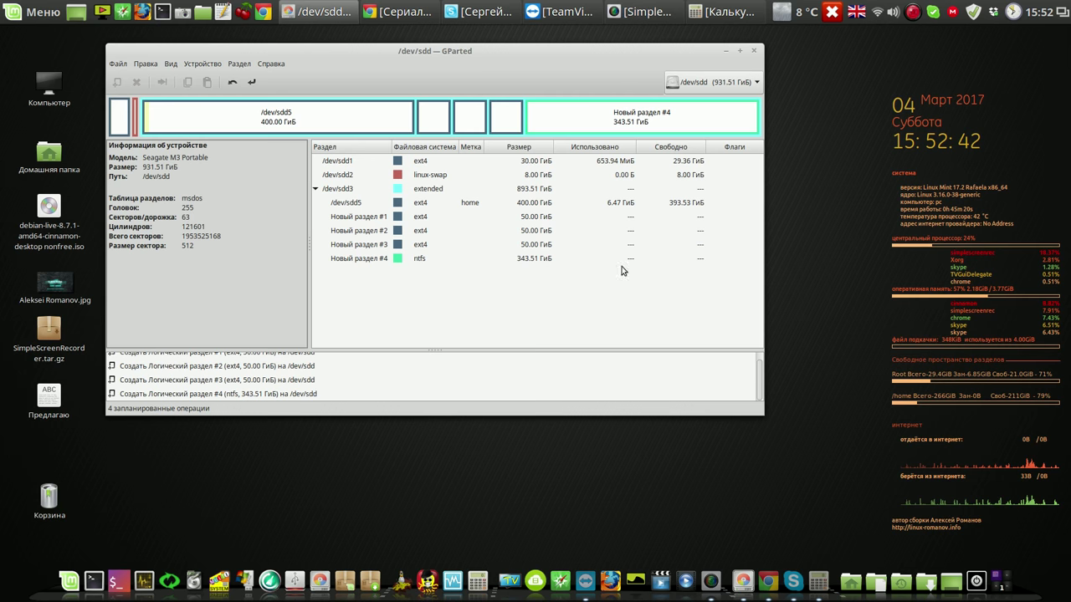
click(253, 83)
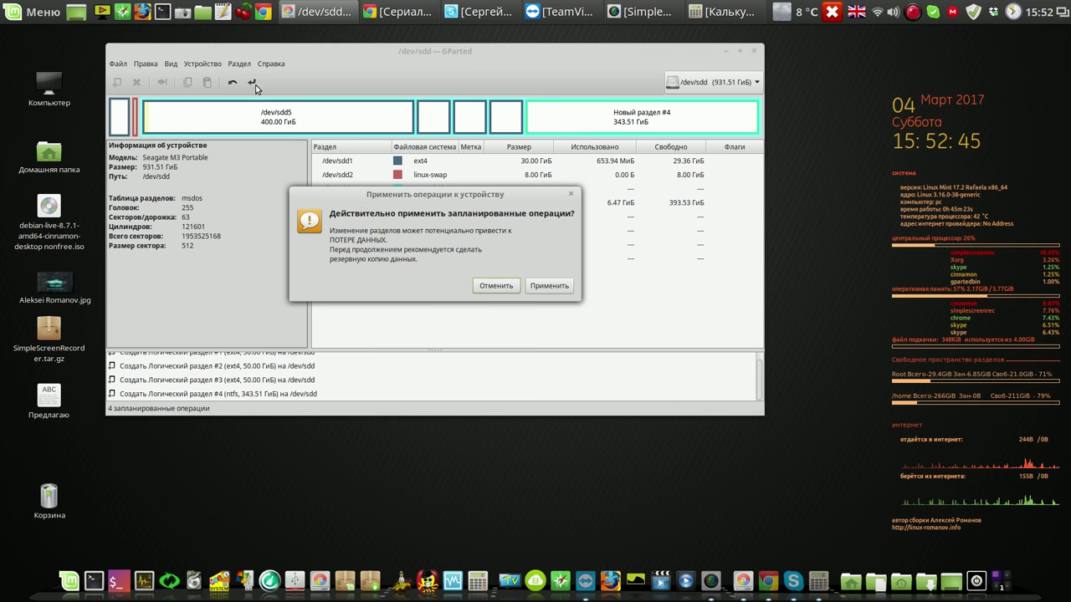
click(566, 288)
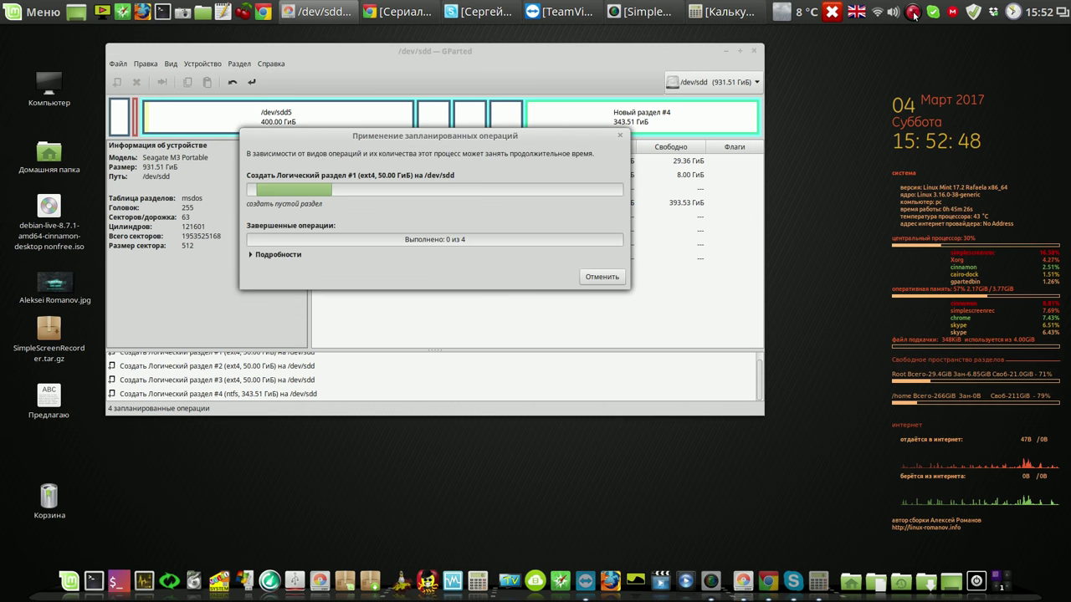
click(913, 13)
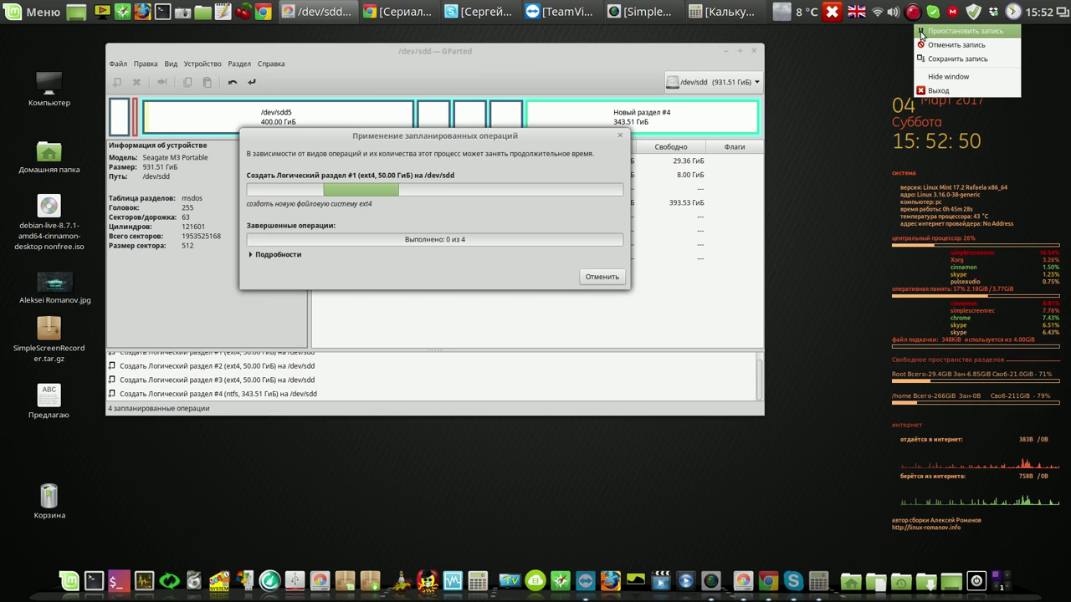
click(921, 33)
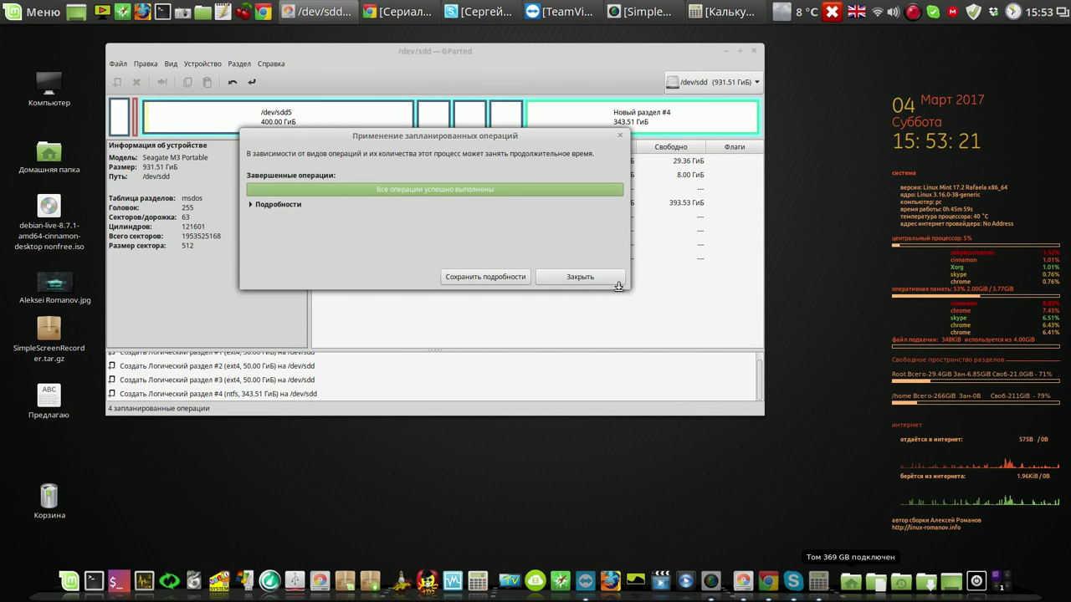
click(604, 280)
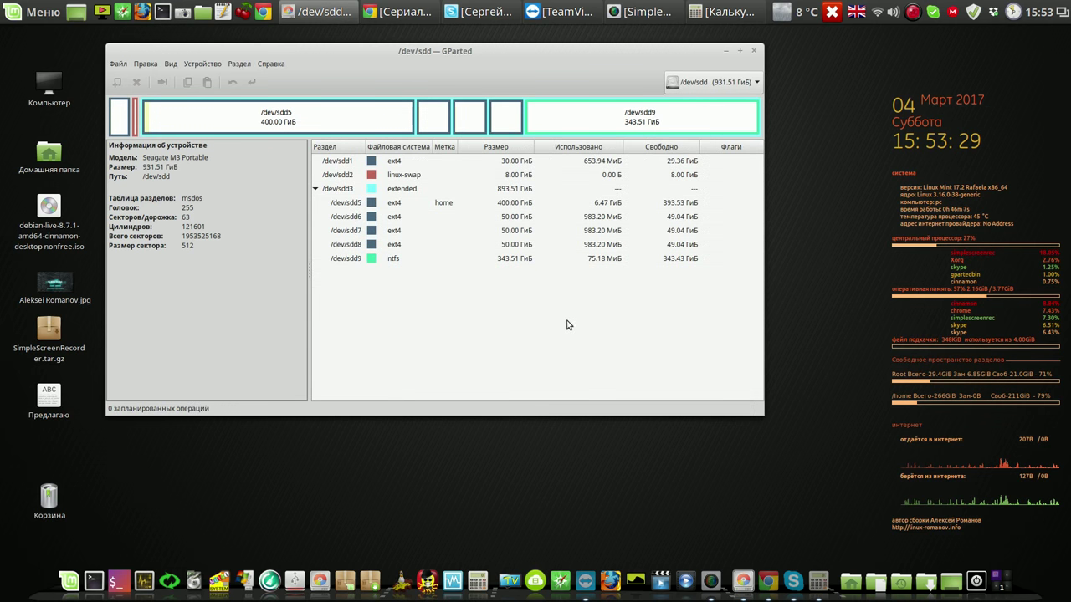
Examine the partitions on /dev/sdd one by one: the first ext4, swap, home, the three further ext4 and the ntfs partition
click(400, 160)
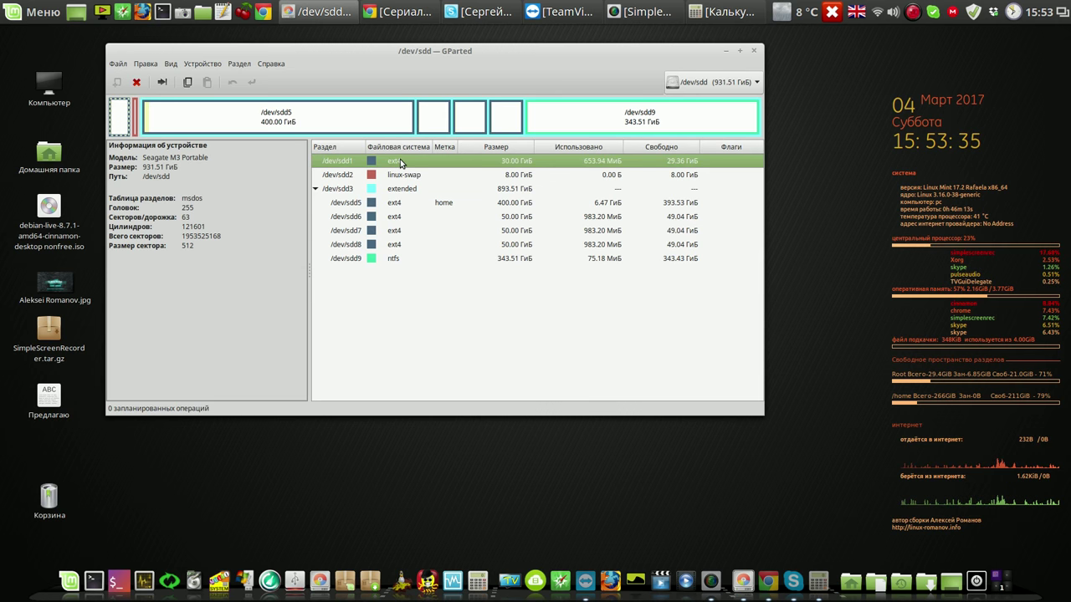
click(400, 179)
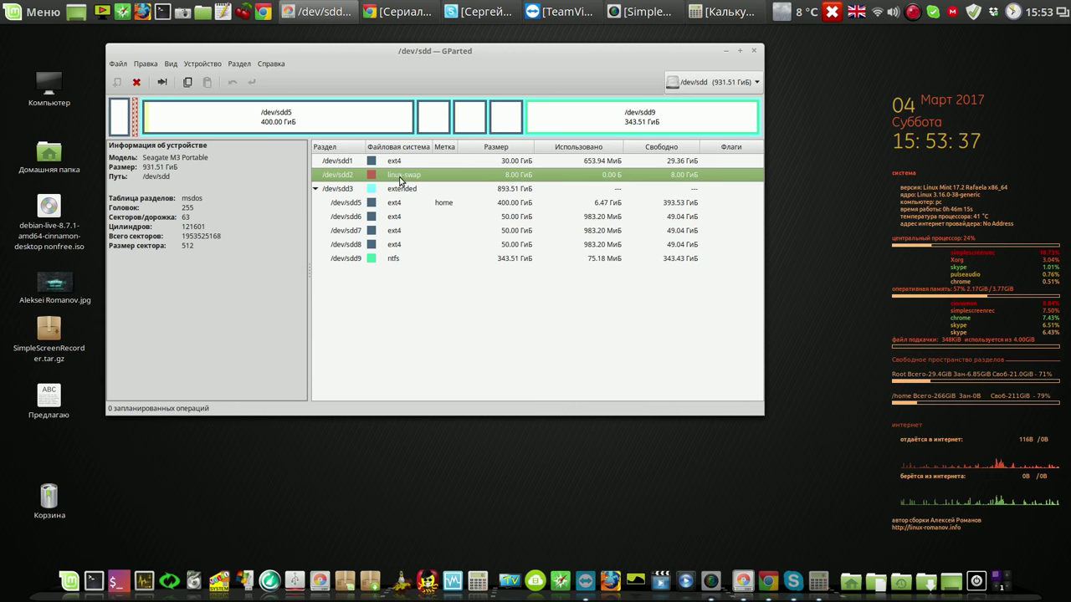
click(452, 207)
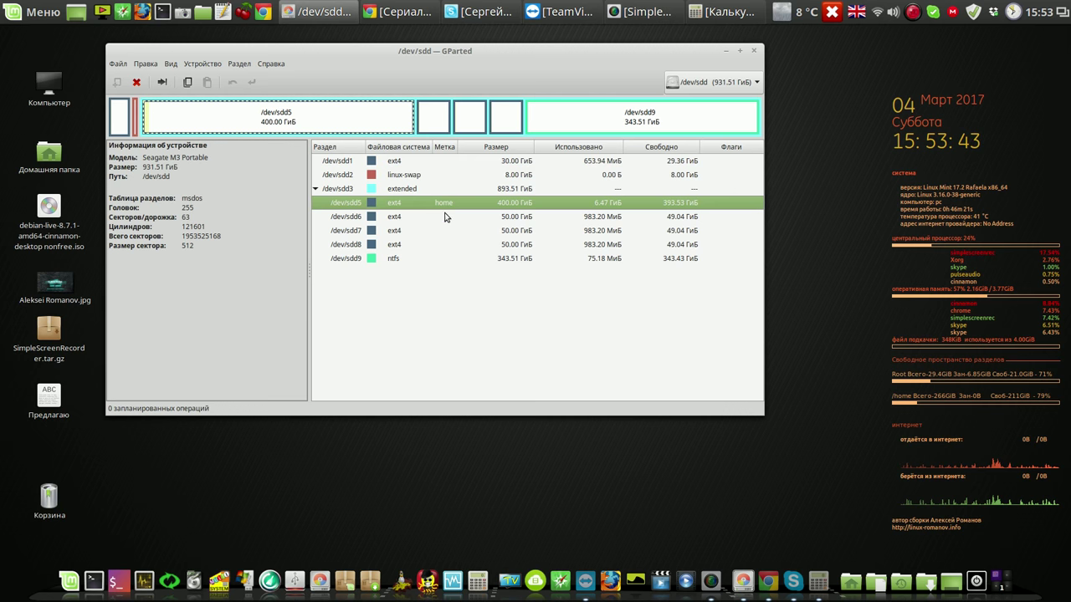
click(423, 220)
click(412, 232)
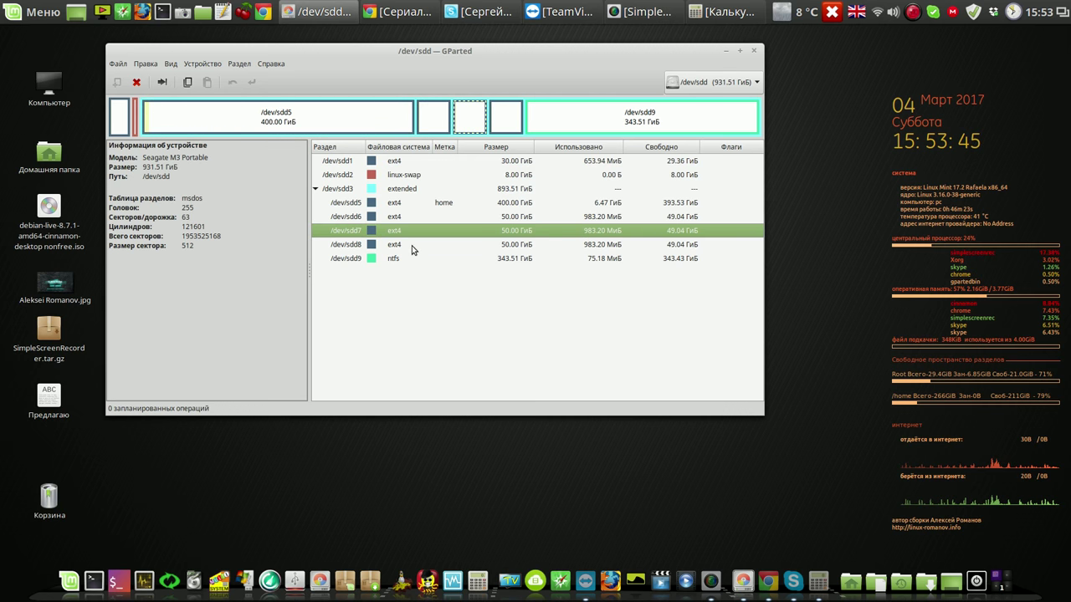
click(412, 247)
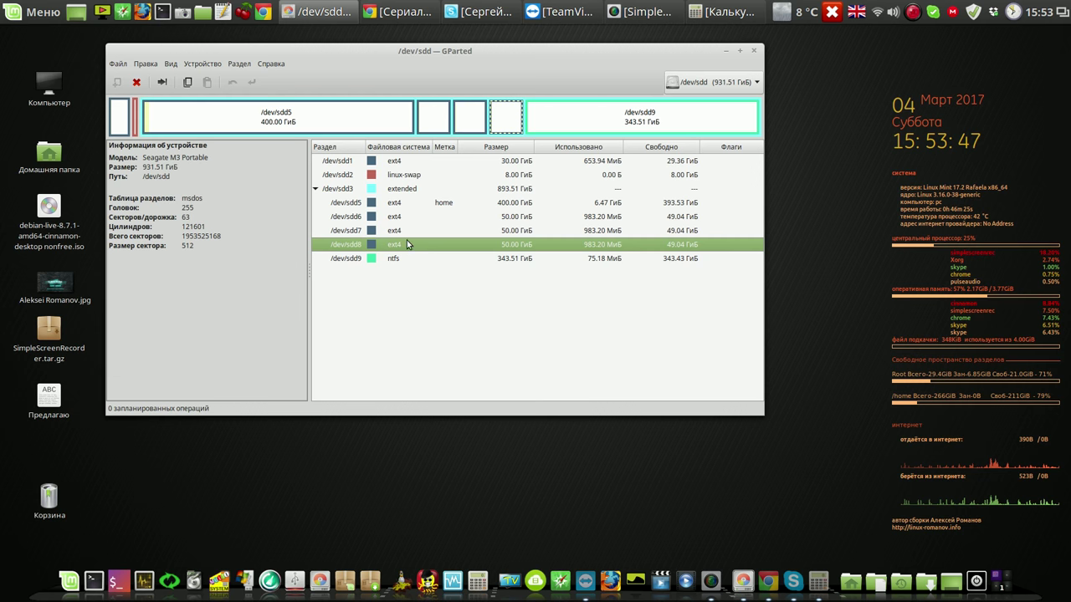
click(402, 233)
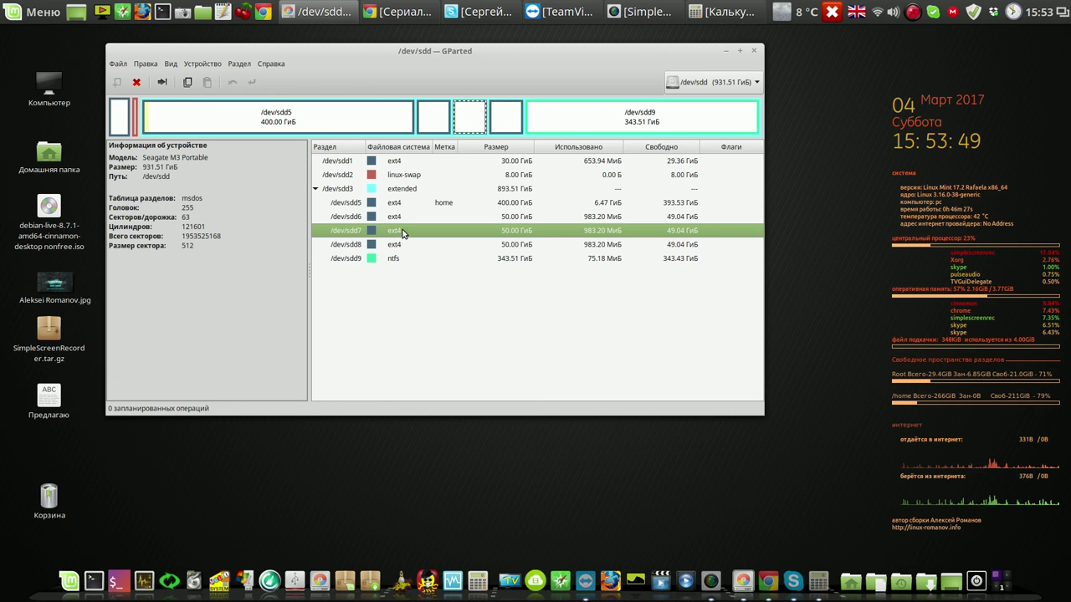
click(402, 220)
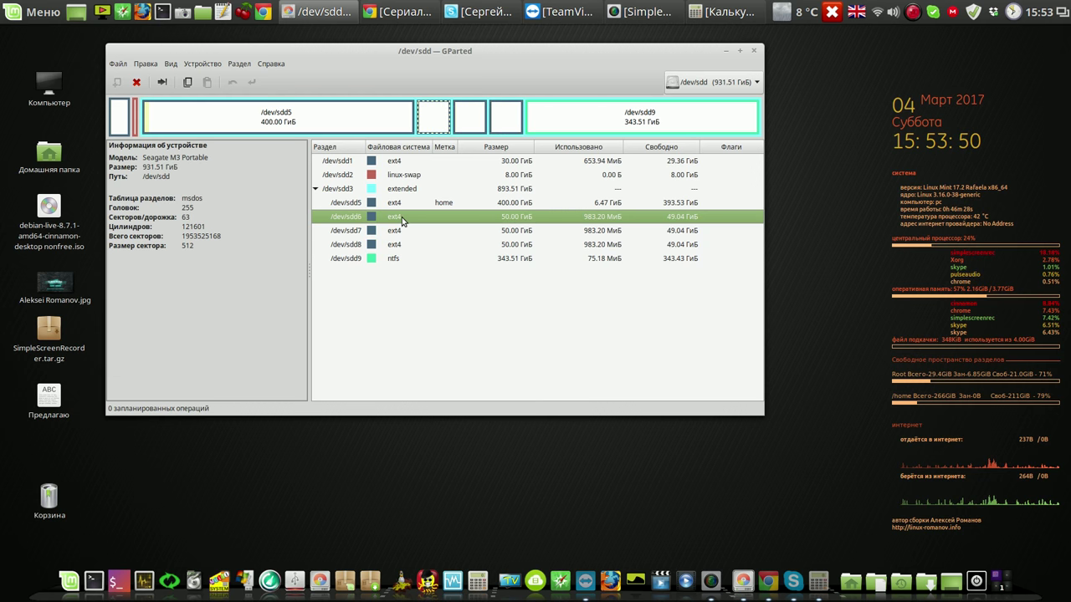
click(527, 233)
click(516, 248)
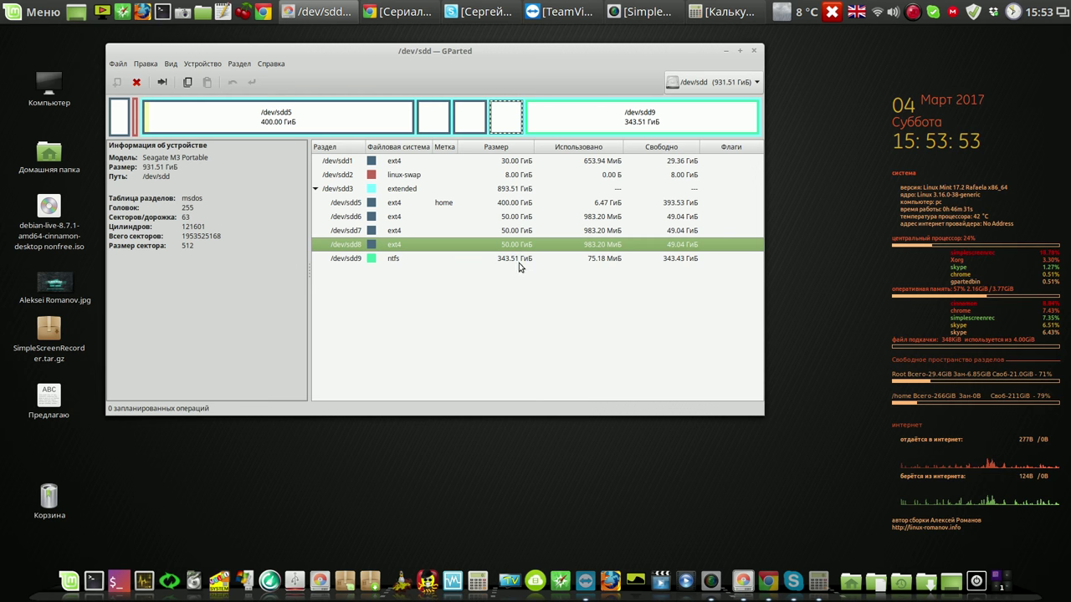
click(518, 261)
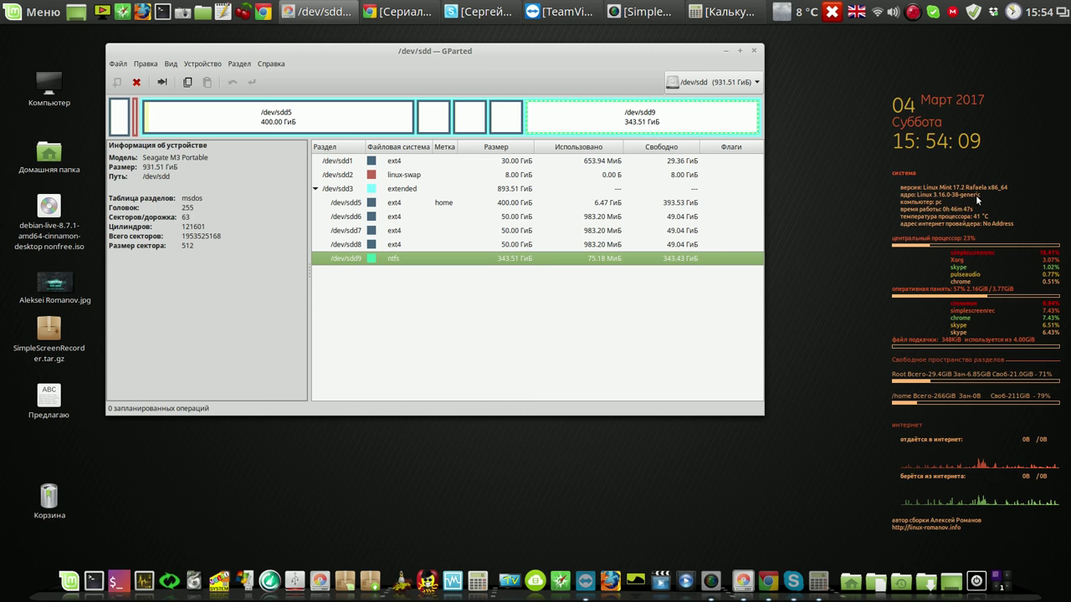
Show the partition layout of /dev/sda and examine the lmc-18.1 partition for comparison
click(757, 83)
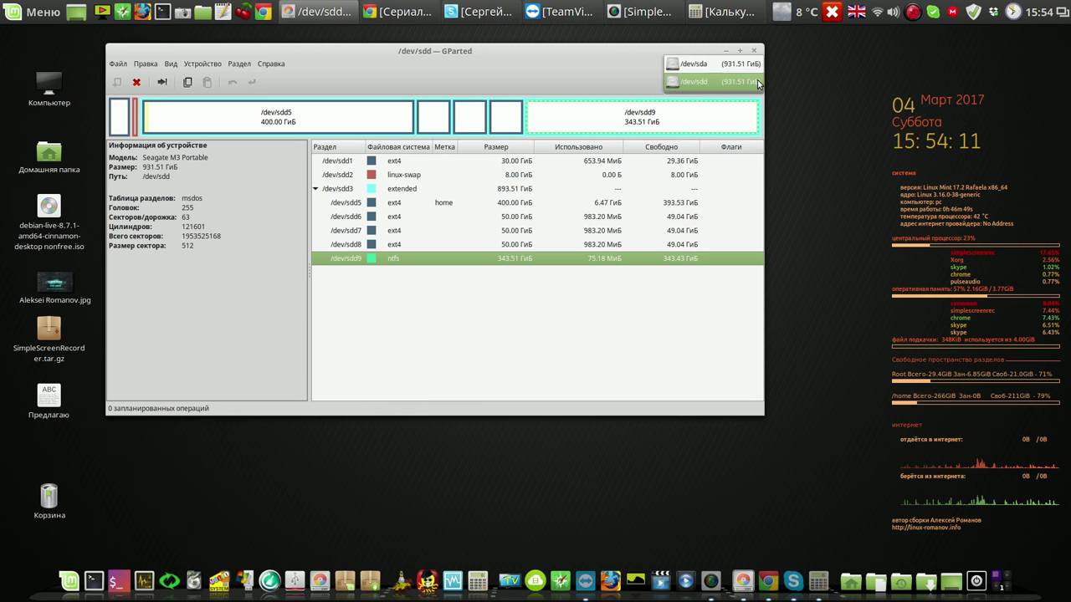
click(748, 67)
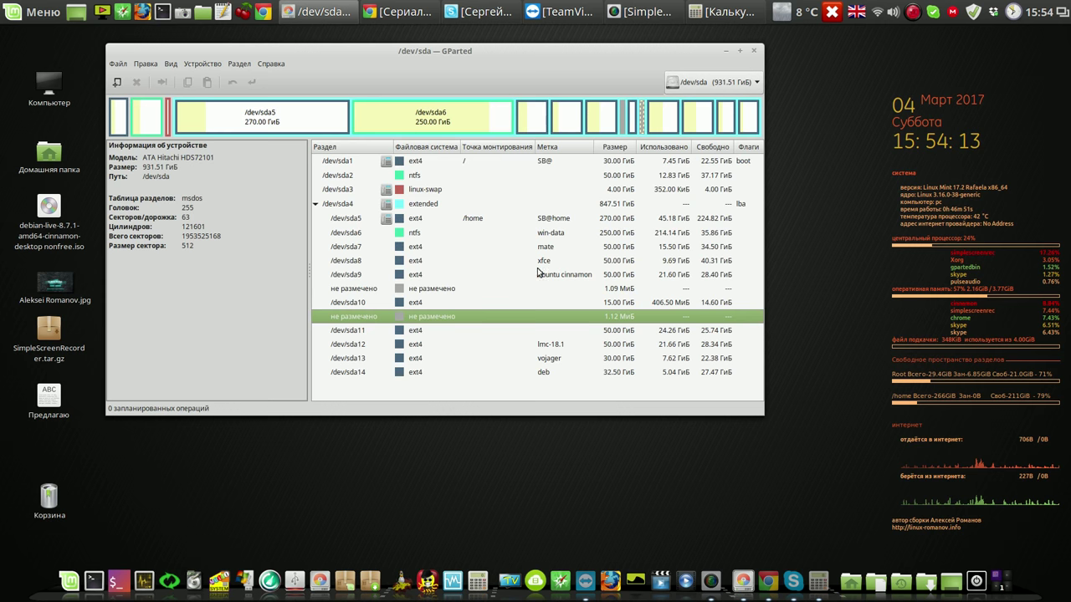
click(424, 346)
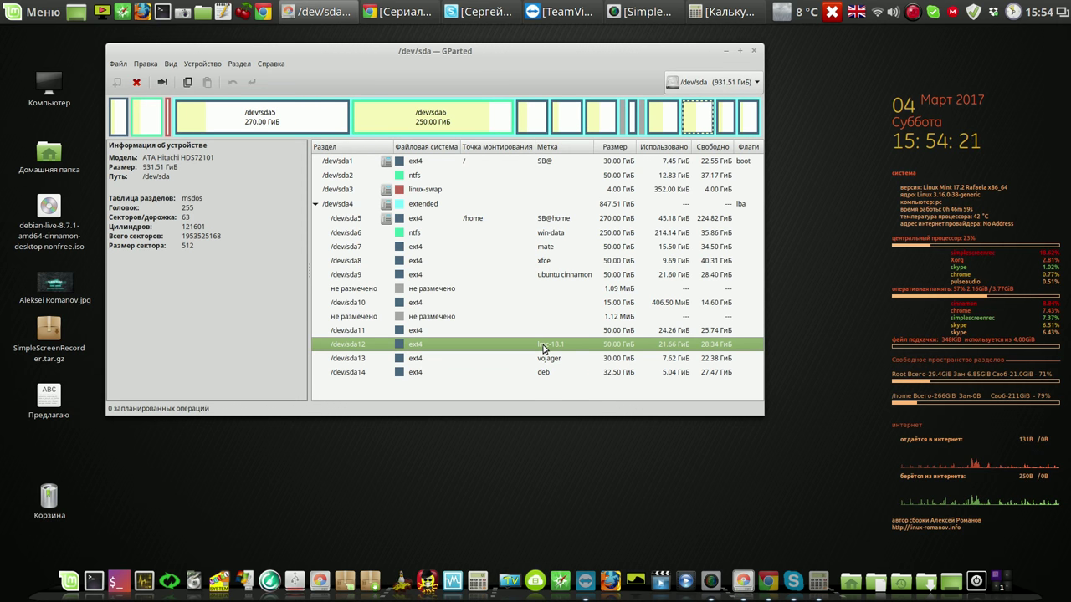
Return to /dev/sdd and review its first ext4, home, ntfs and three 50 GiB ext4 partitions
click(755, 82)
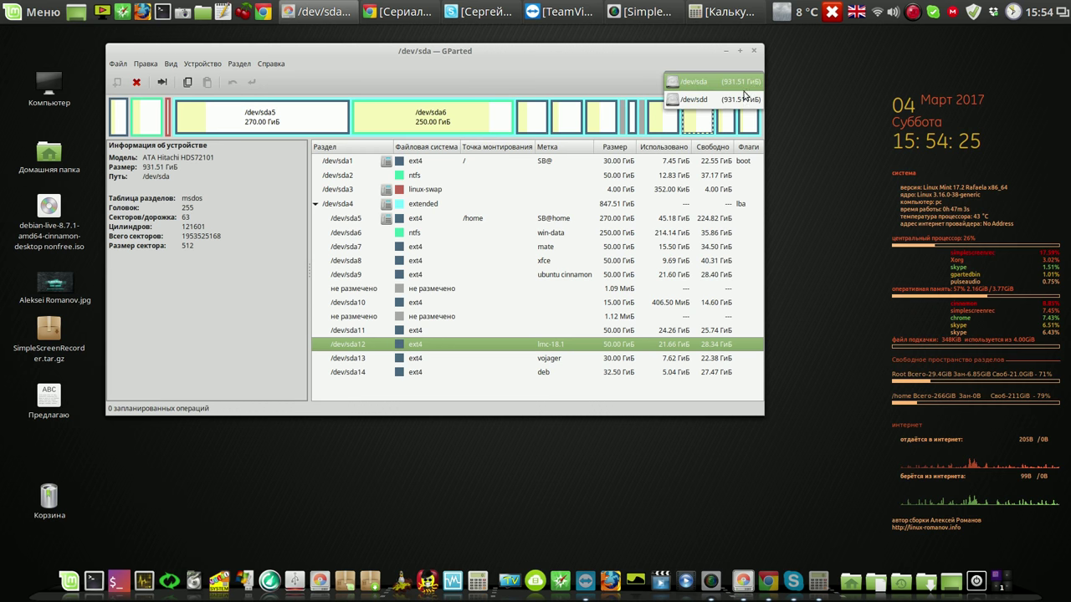
click(735, 100)
click(399, 159)
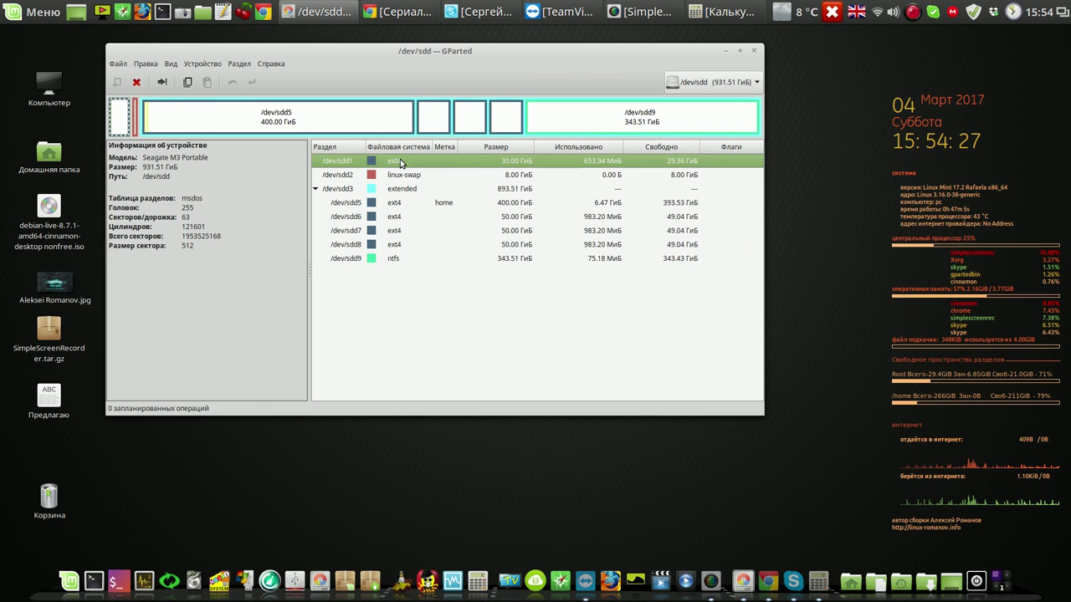
click(447, 204)
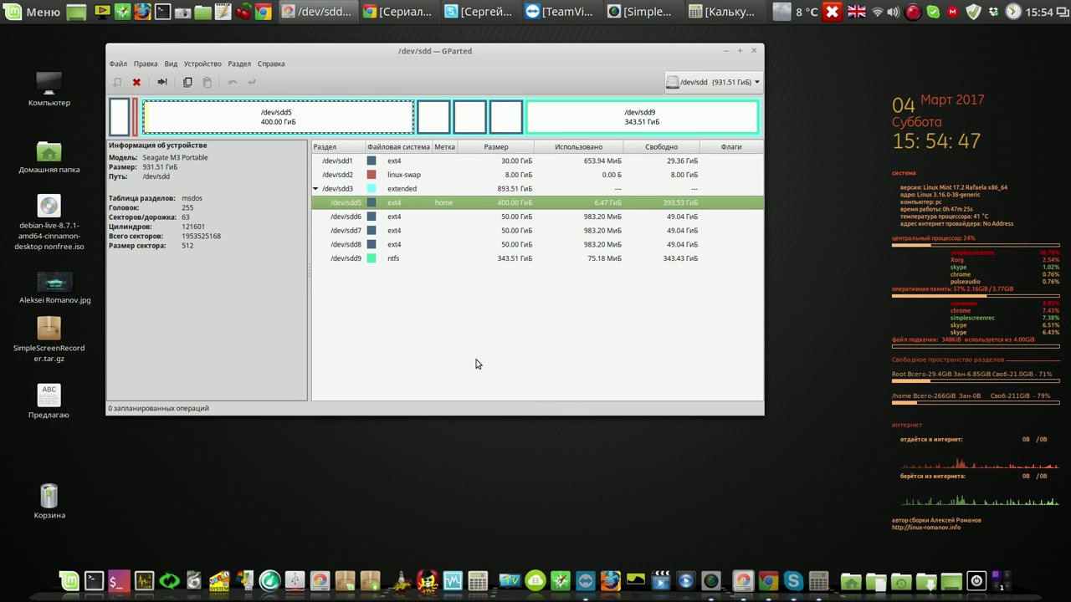
click(524, 259)
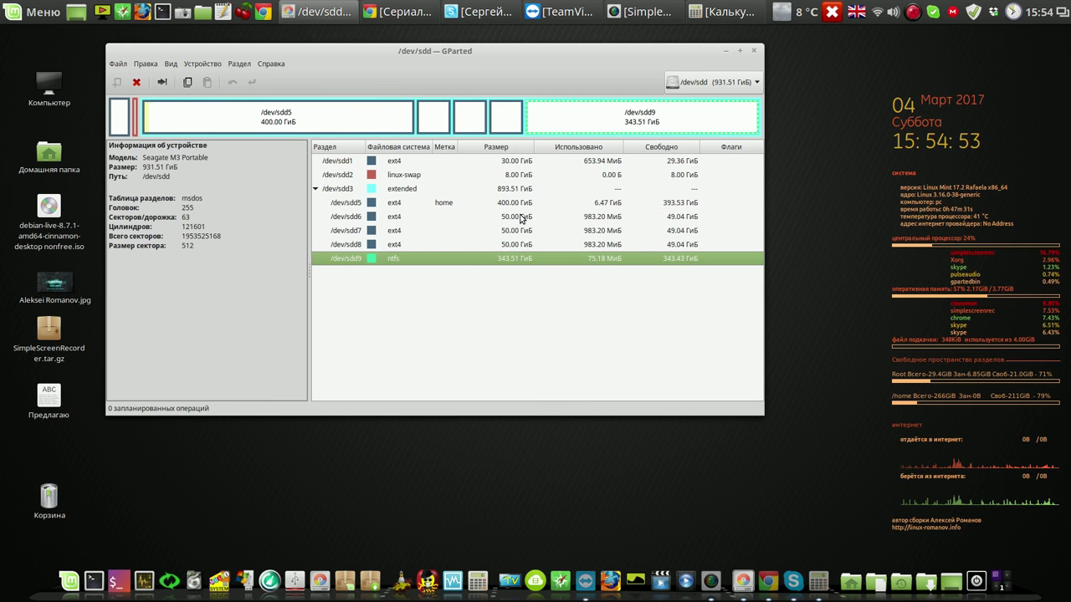
click(521, 218)
click(523, 231)
click(523, 245)
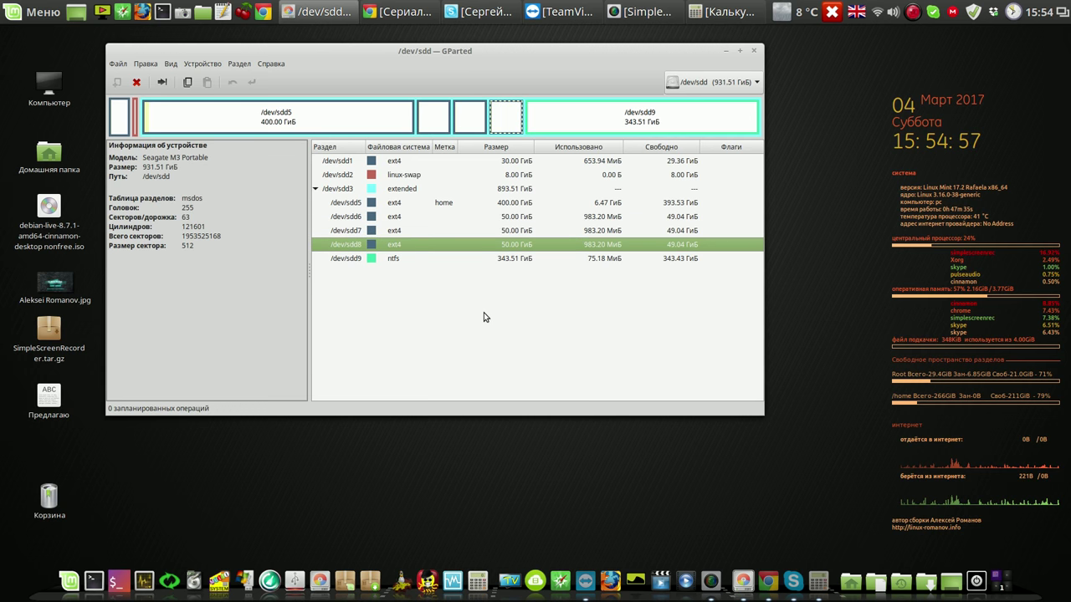
Set the boot flag on the /dev/sdd1 partition and close the flag settings
click(600, 159)
right_click(591, 158)
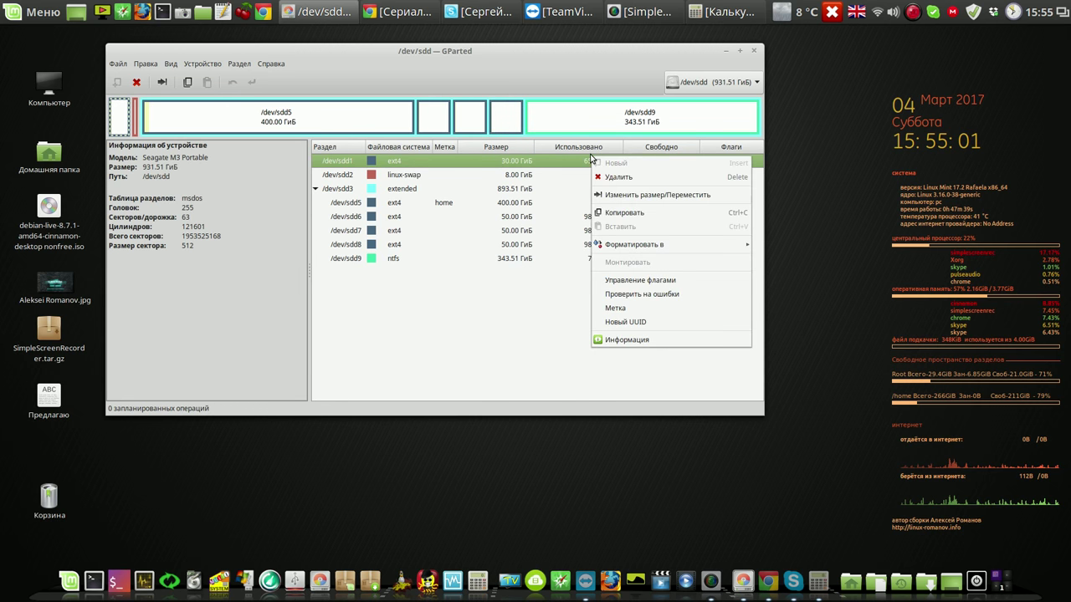
click(643, 280)
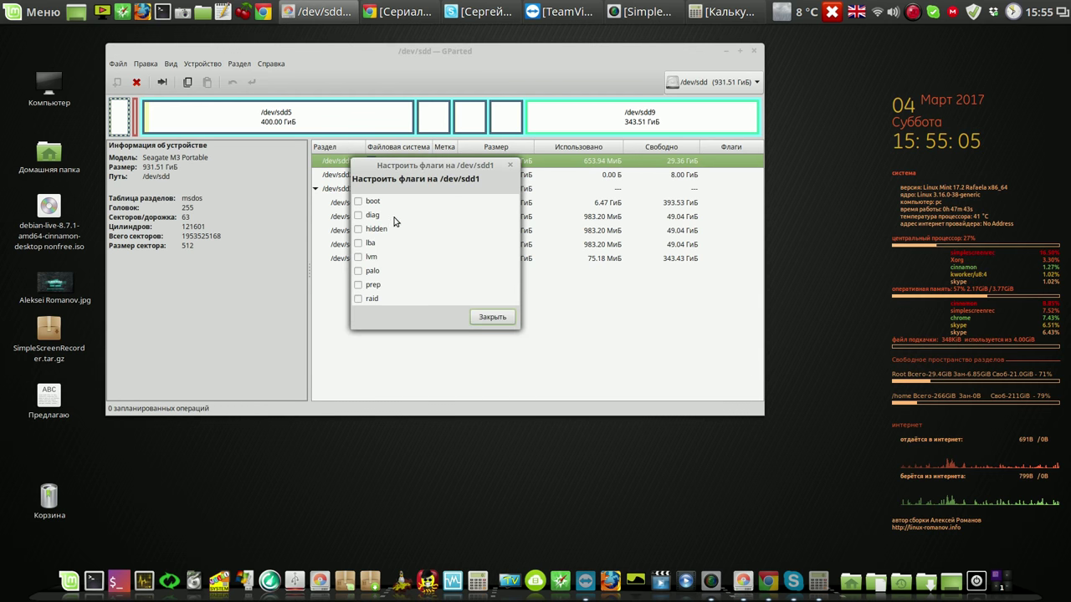
click(358, 204)
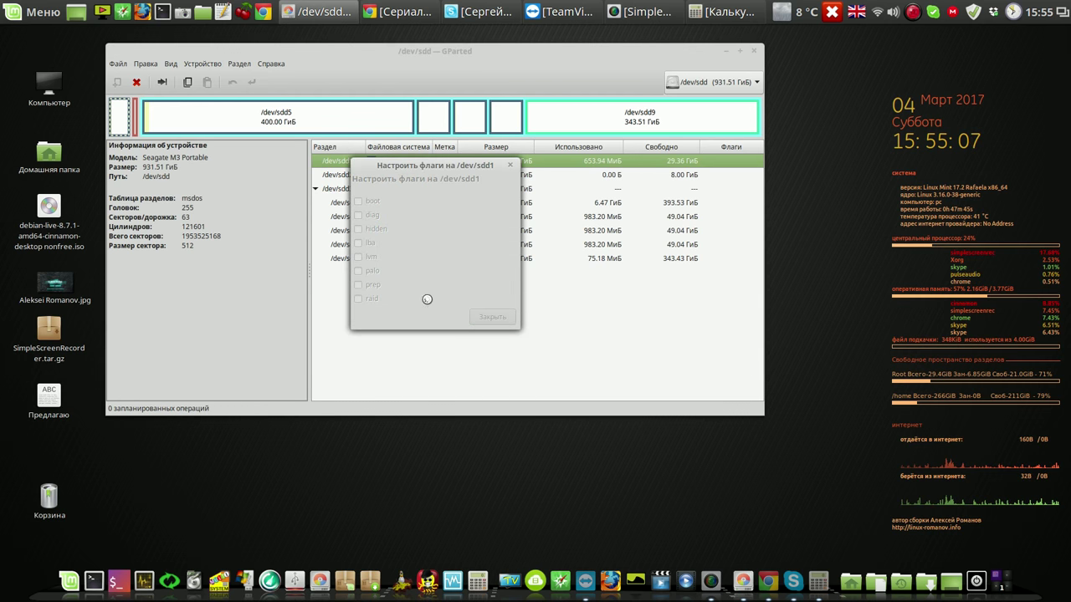
click(492, 317)
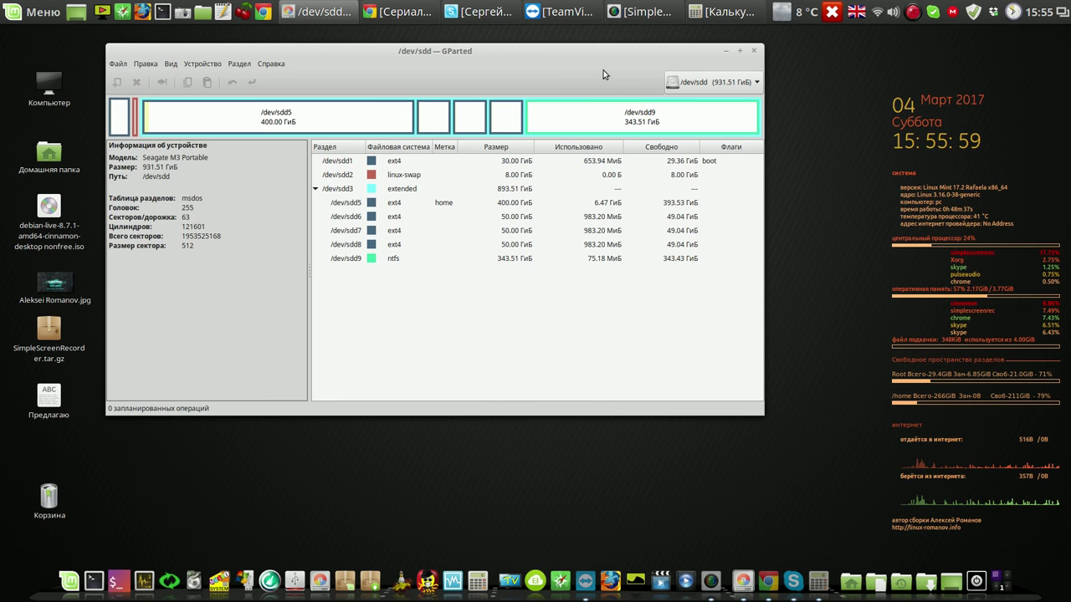
click(487, 165)
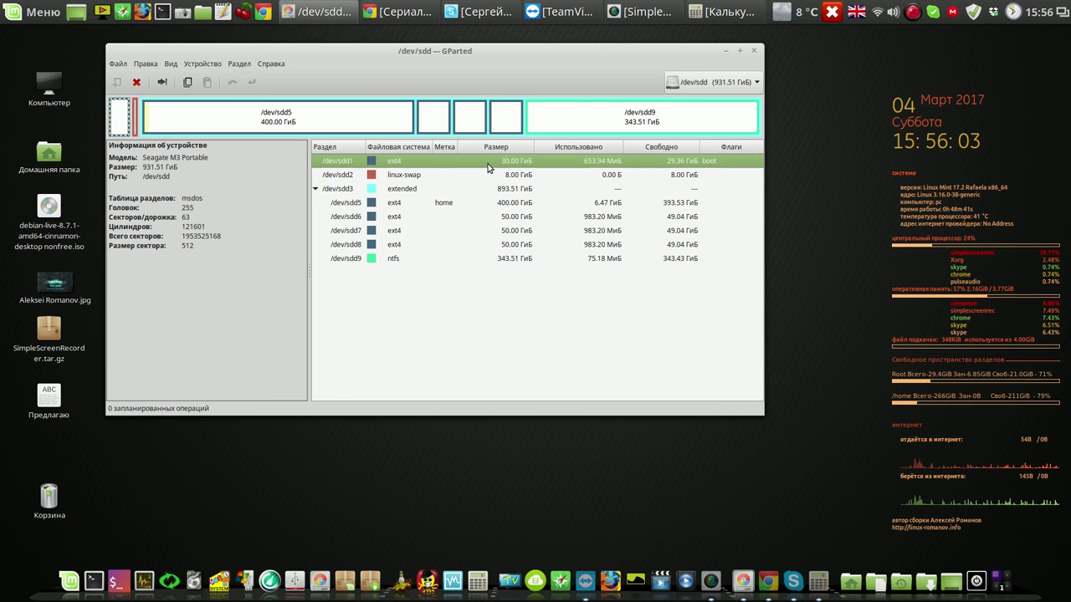
click(487, 203)
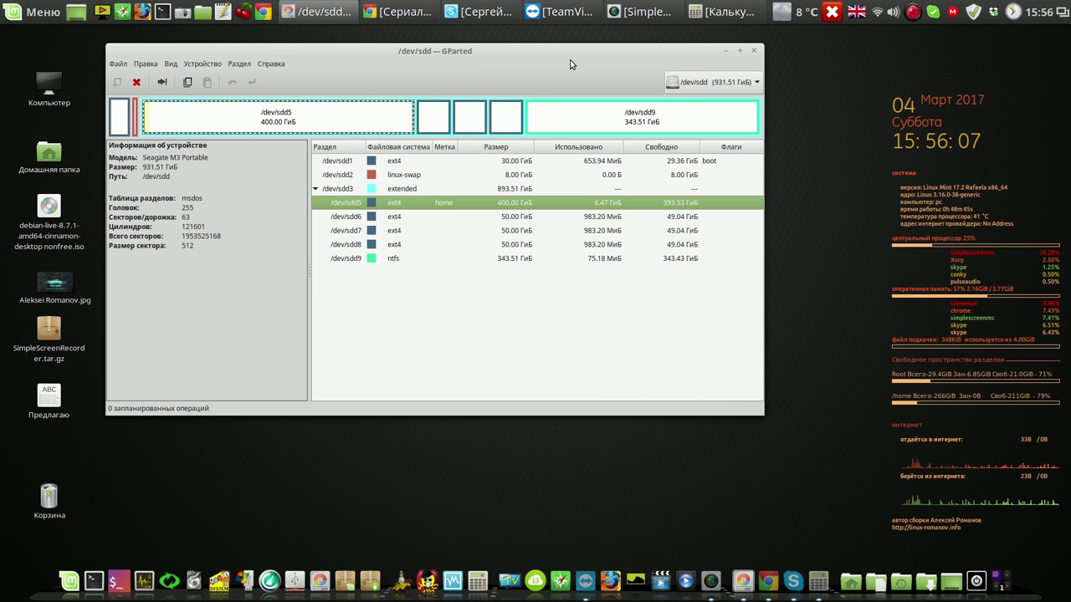
Switch to Chrome, open the bookmarked AR site in a new tab and follow its КРОК link for downloading builds
click(420, 17)
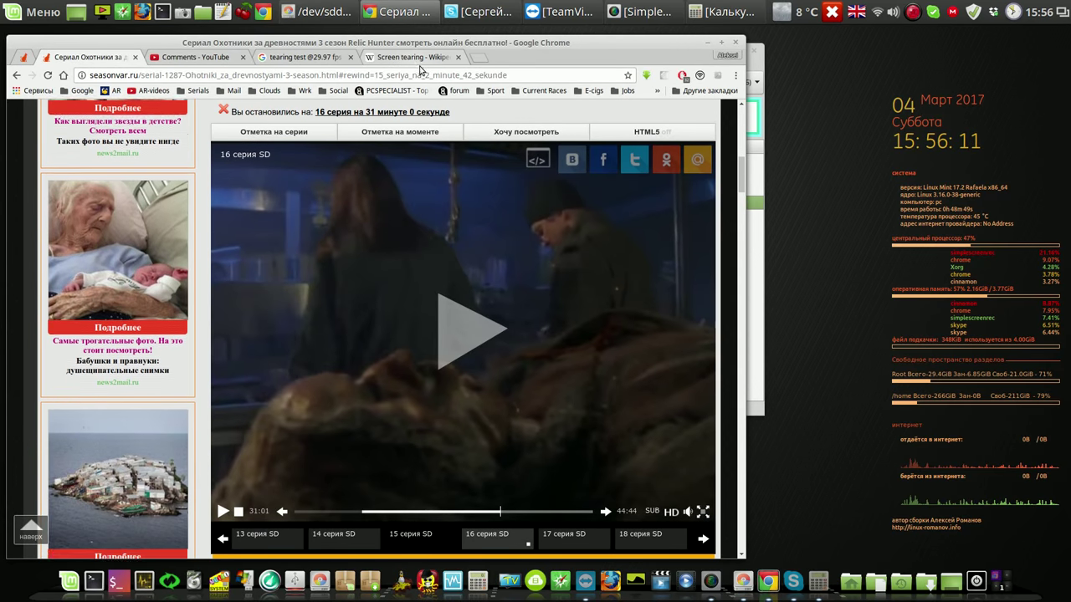
click(482, 59)
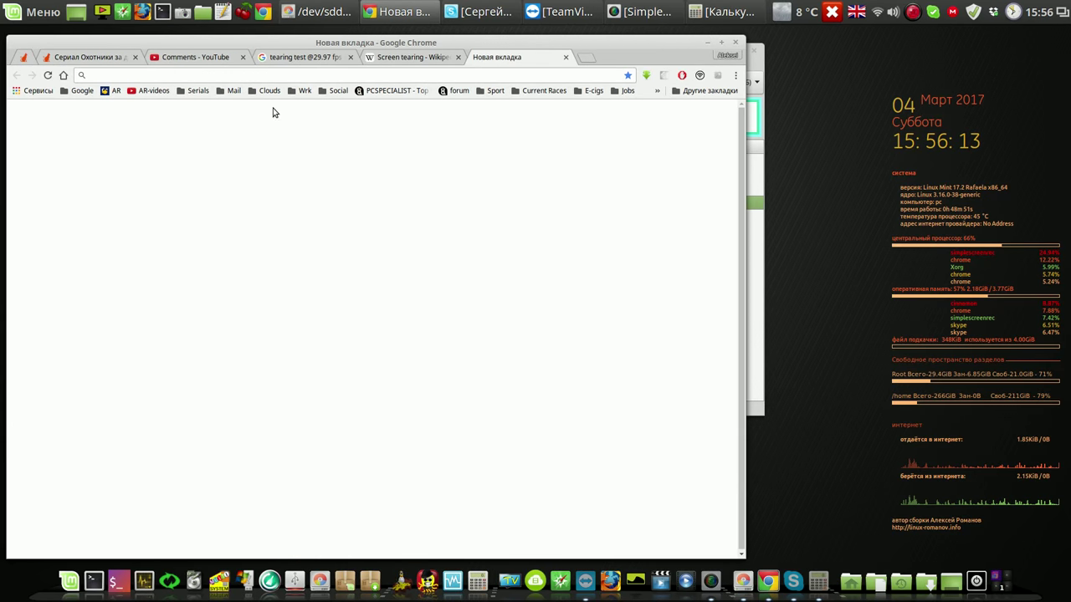
click(112, 90)
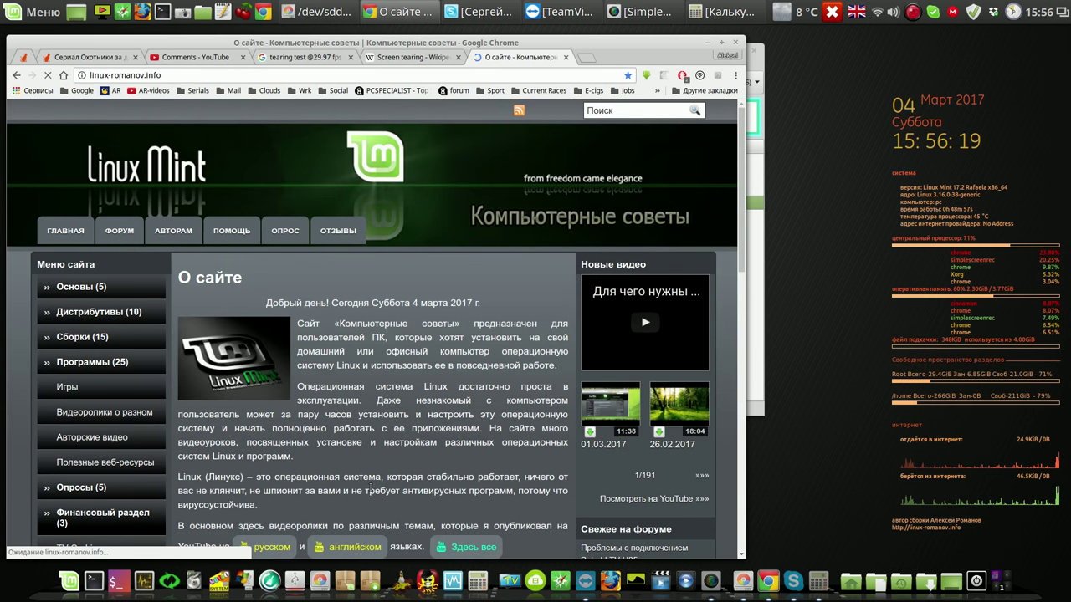
scroll(368, 489, down, 5)
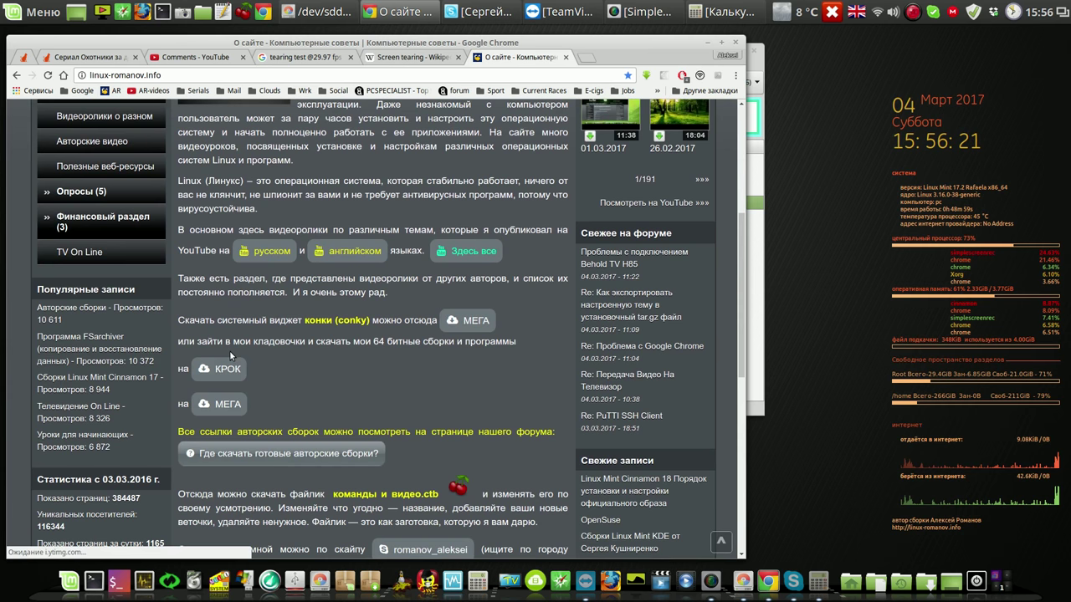
click(236, 373)
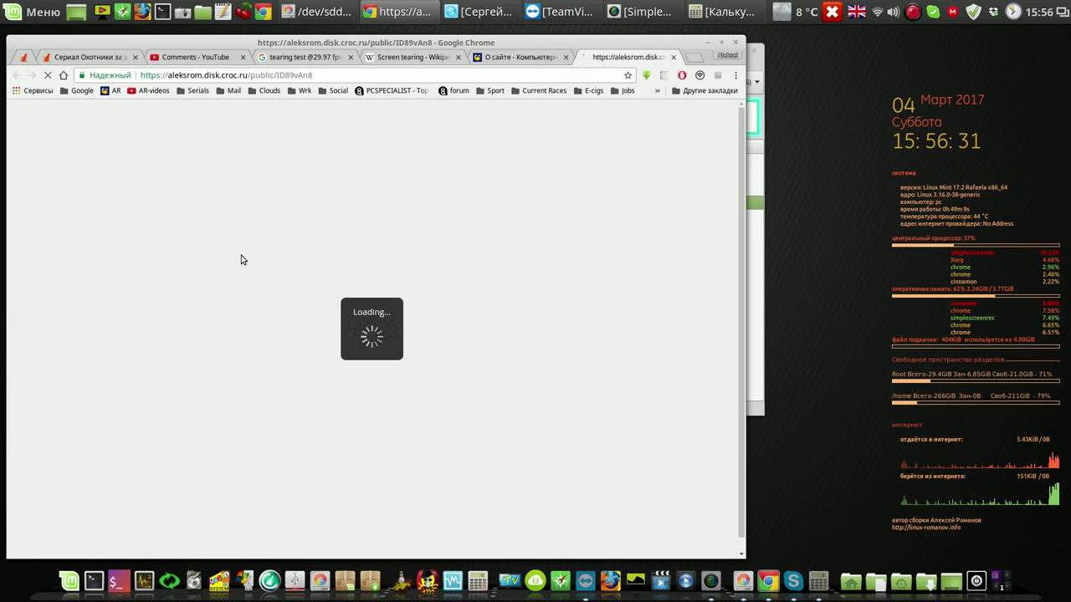
click(953, 13)
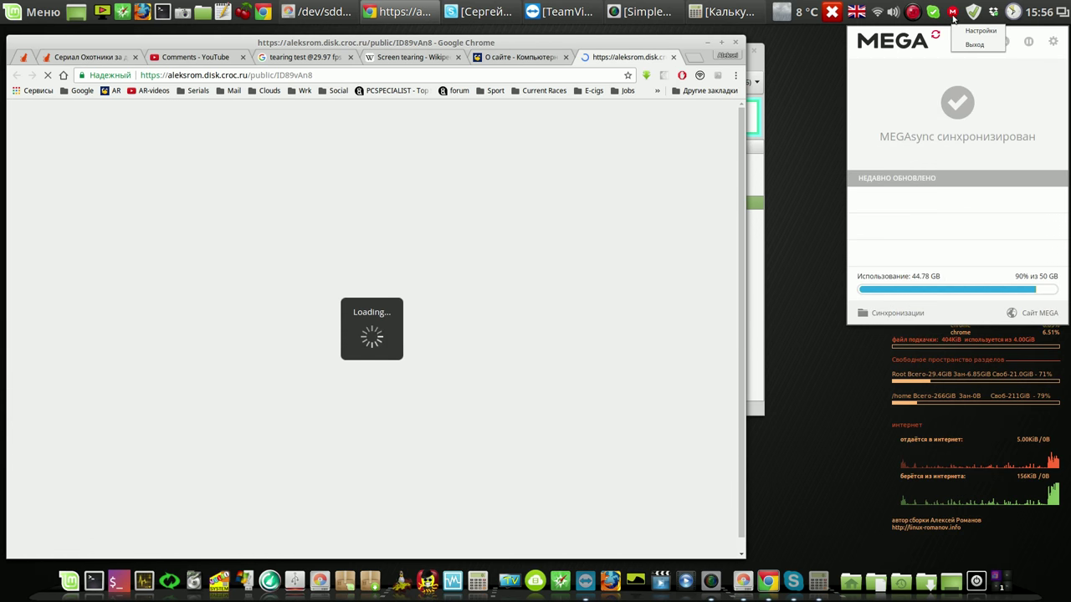
click(912, 12)
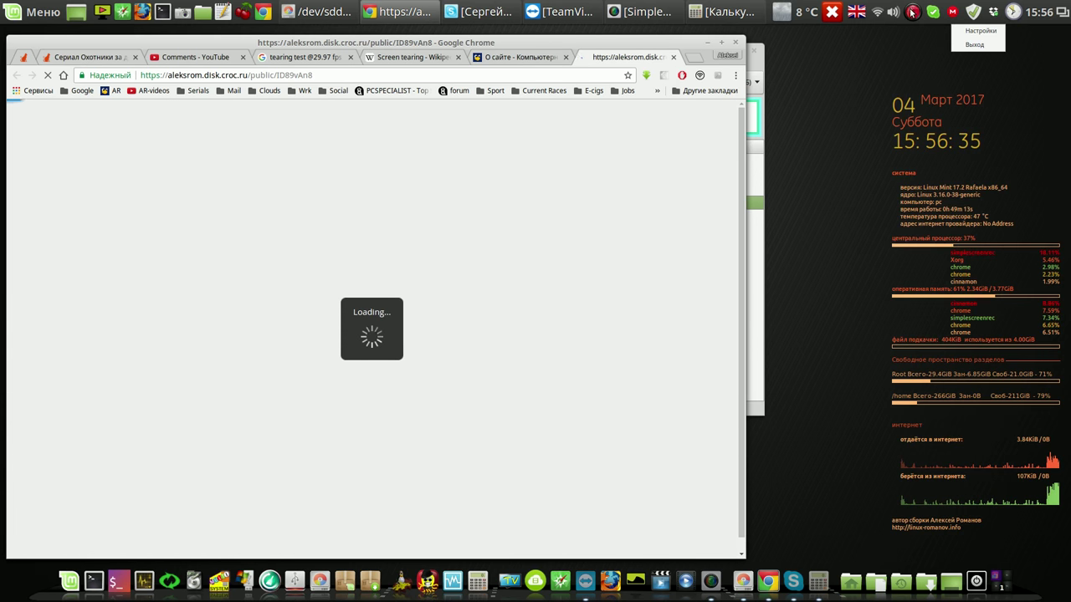
click(912, 12)
click(911, 12)
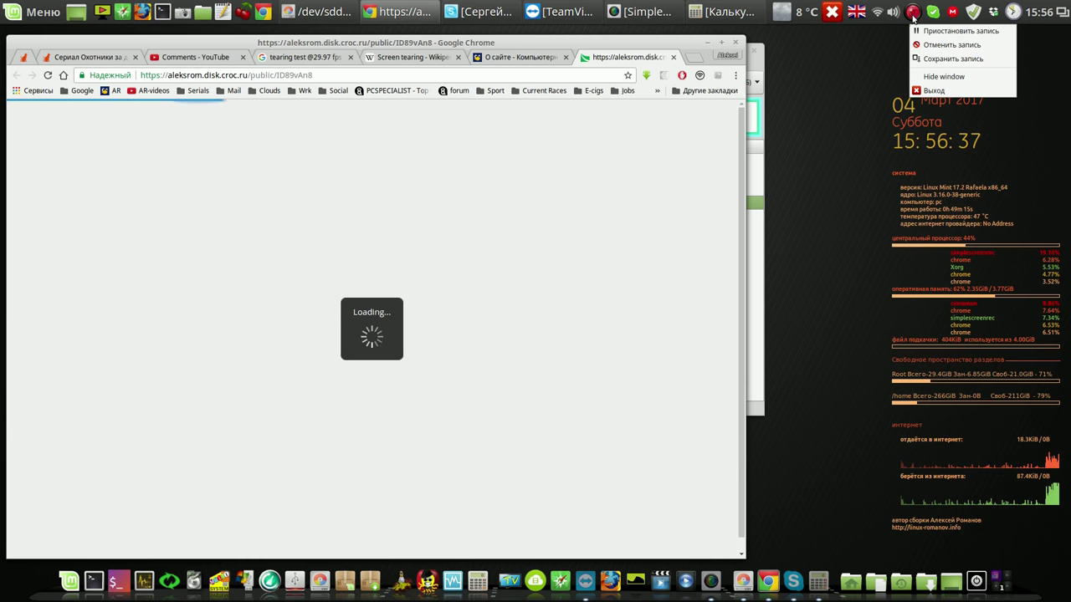
click(371, 149)
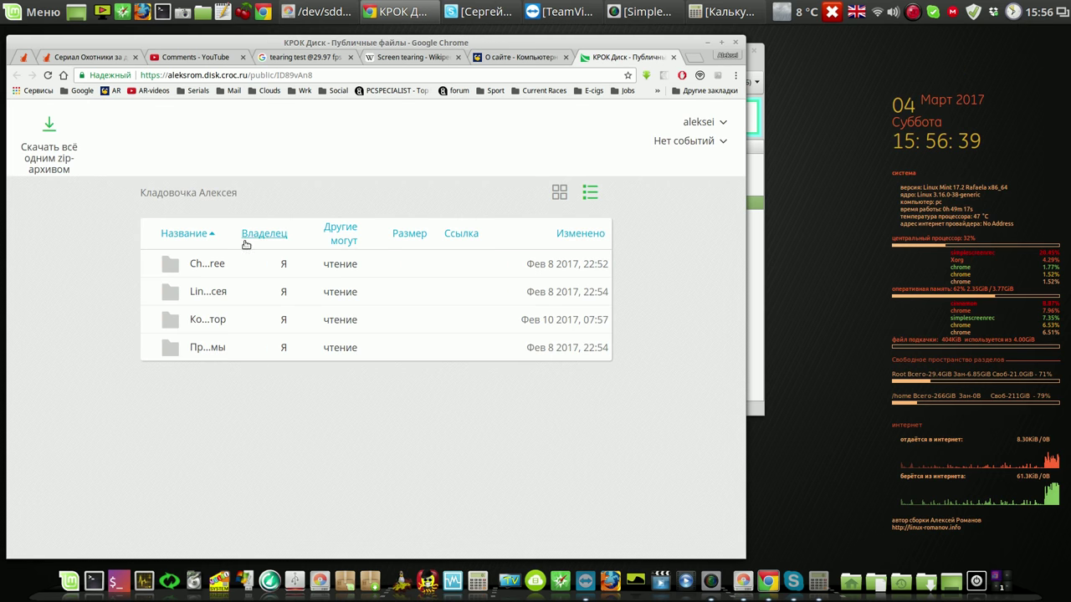
Open the Linux builds folder, go through Limux Mint Cinnamon to LM-18.1 Cinnamon, and check the ISO's size in list view
click(204, 292)
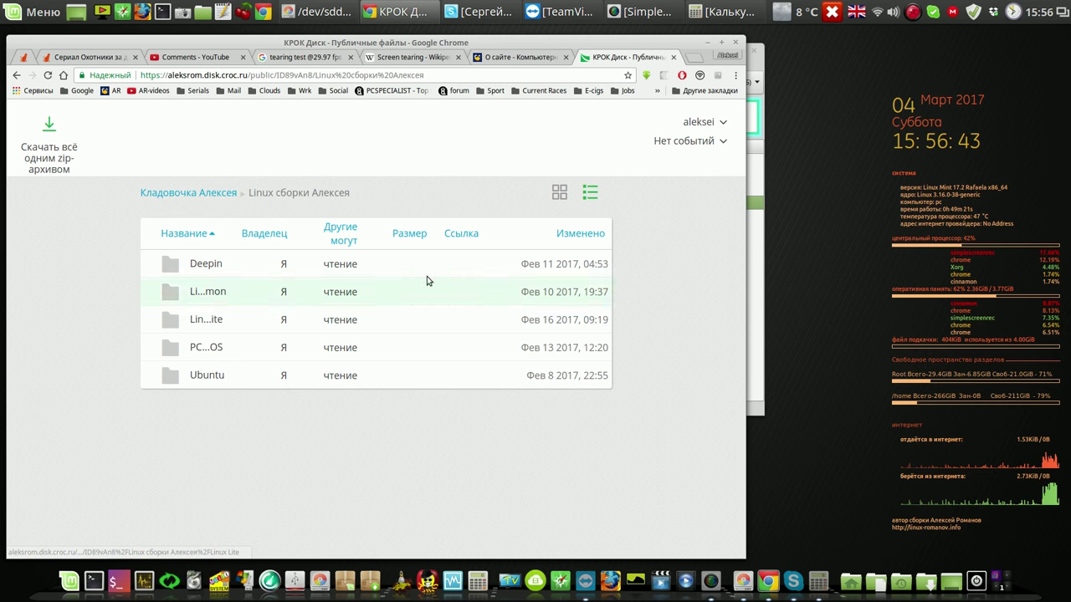
click(560, 194)
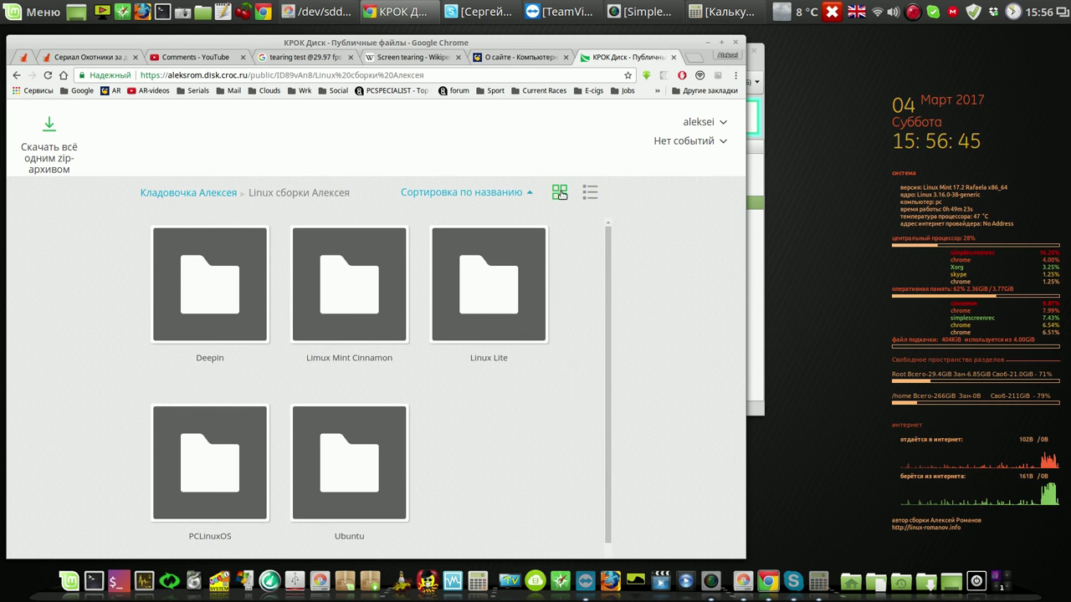
click(356, 297)
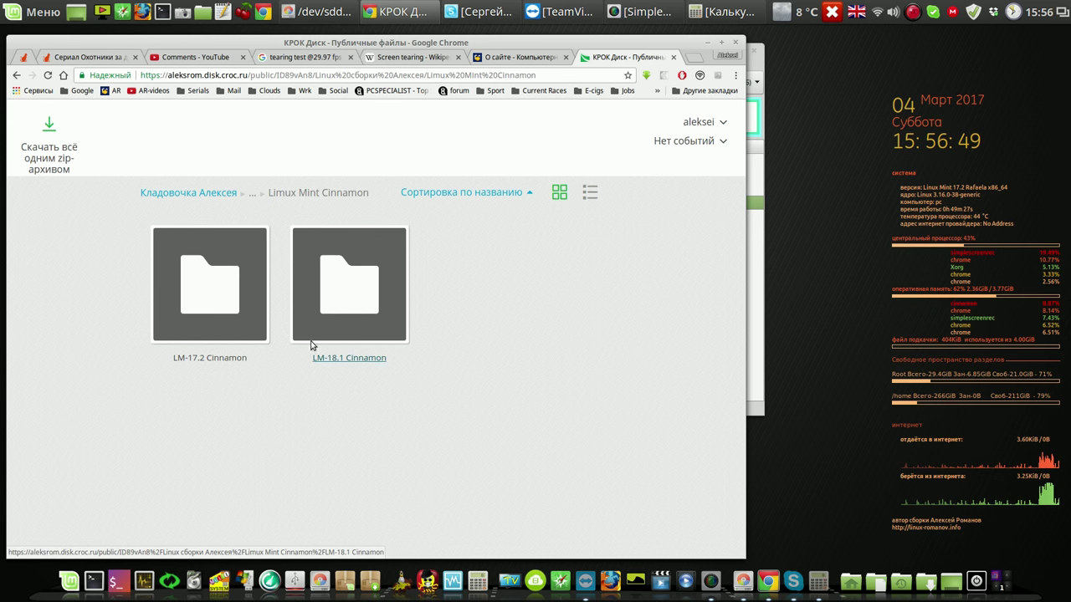
click(357, 298)
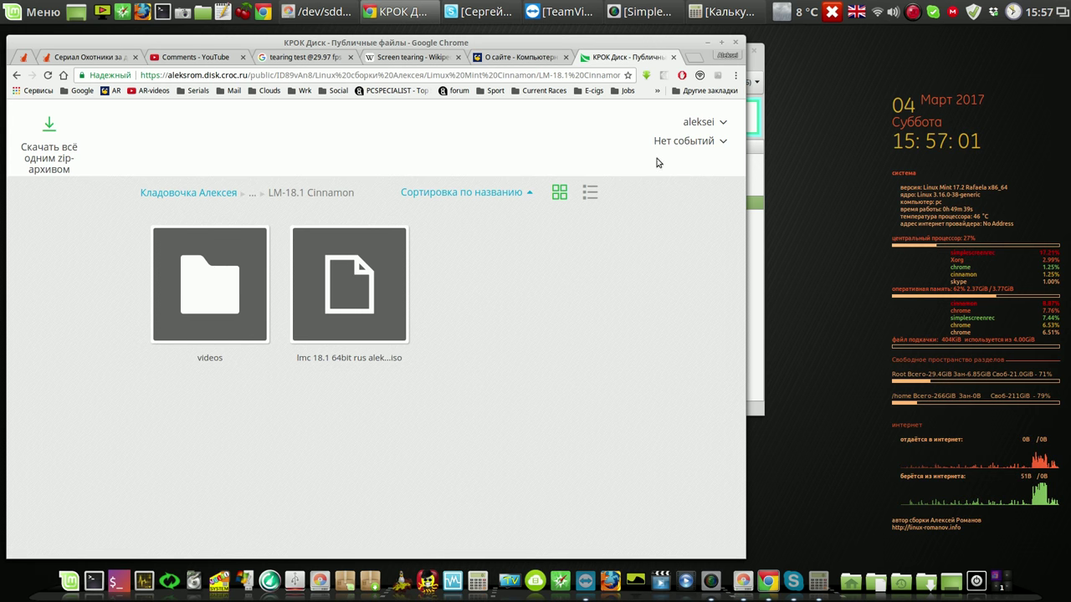
click(591, 193)
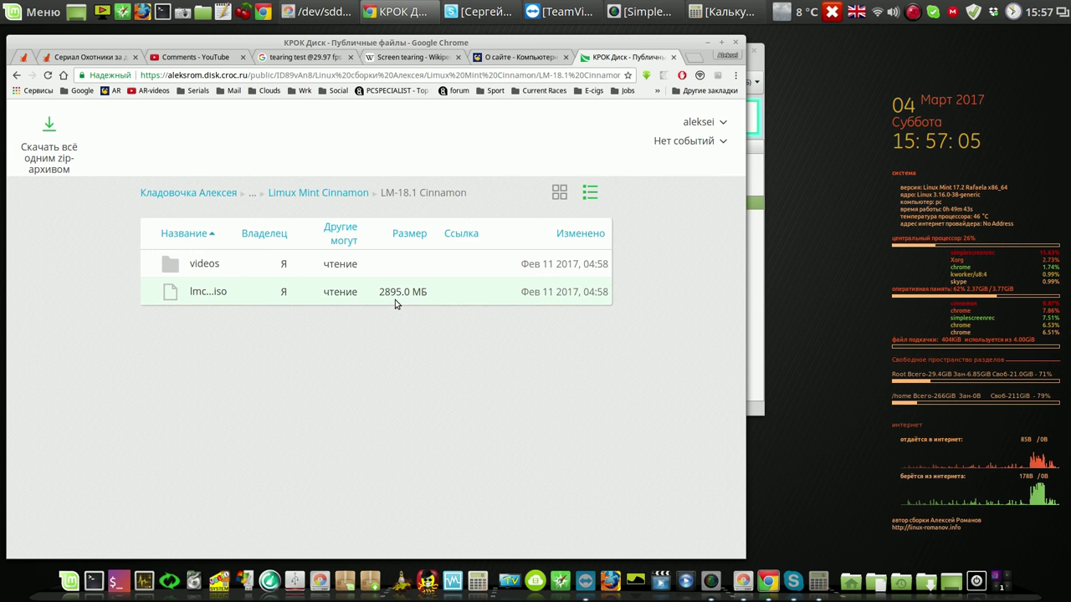
mouse_move(405, 295)
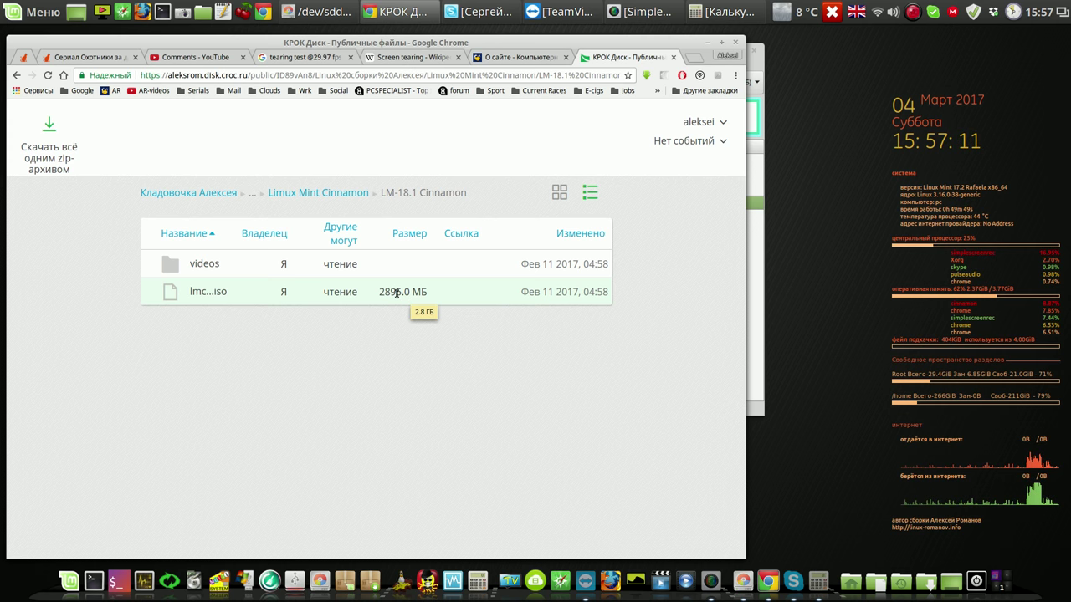
Start downloading the lmc 18.1 64bit ISO into the Загрузки folder, and pause it on the browser's downloads page
click(201, 292)
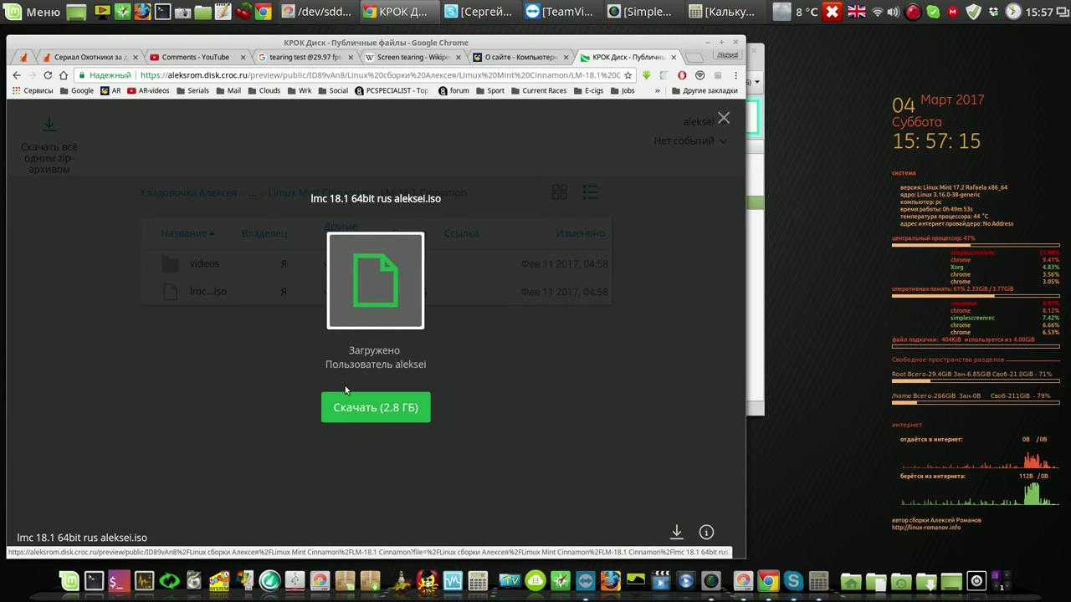
click(405, 407)
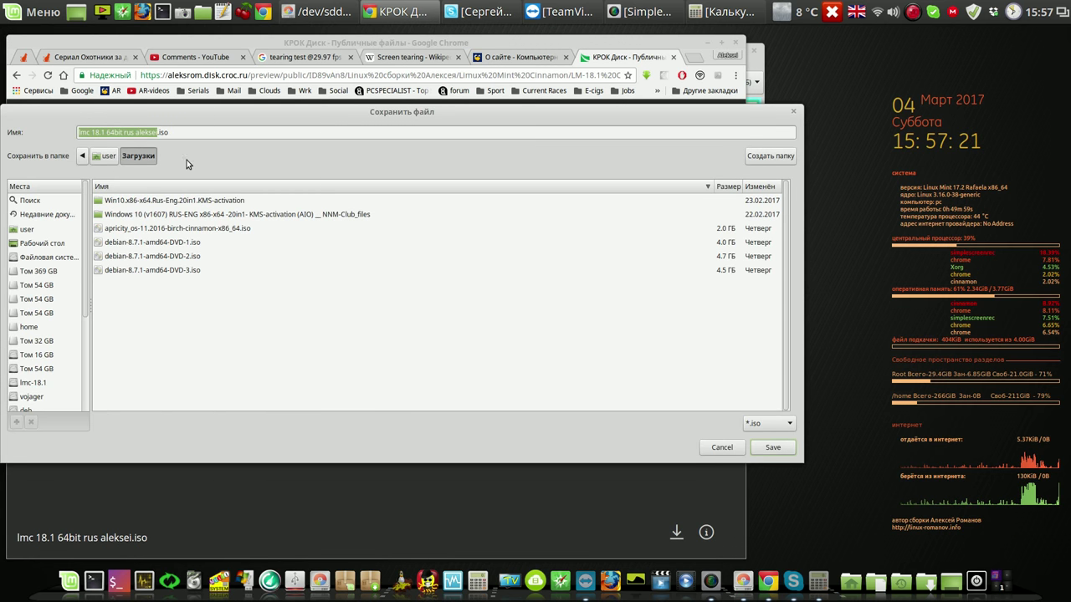
click(772, 447)
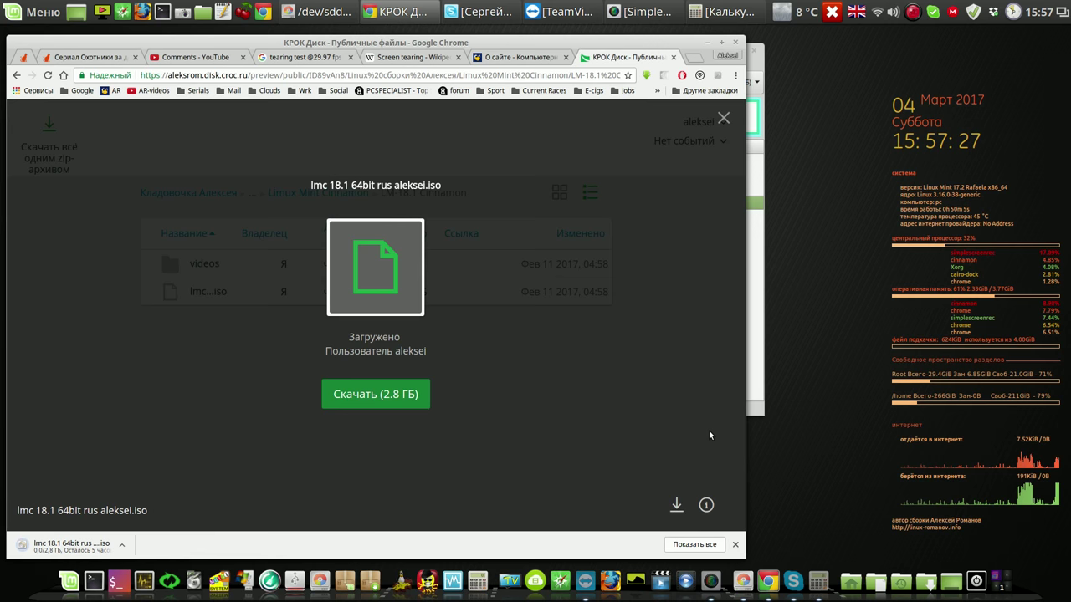
click(694, 545)
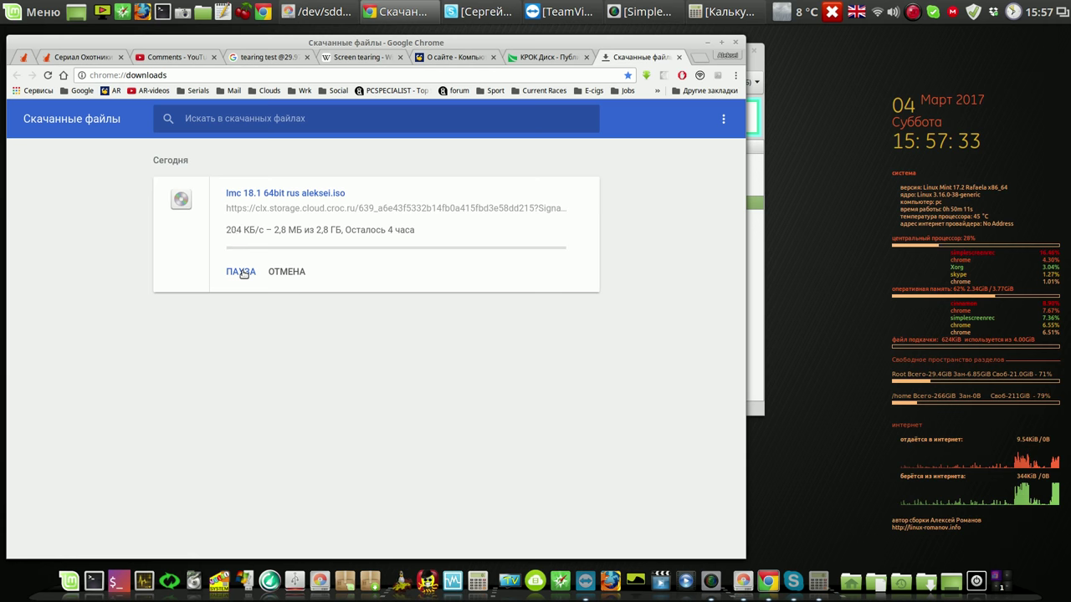
click(243, 273)
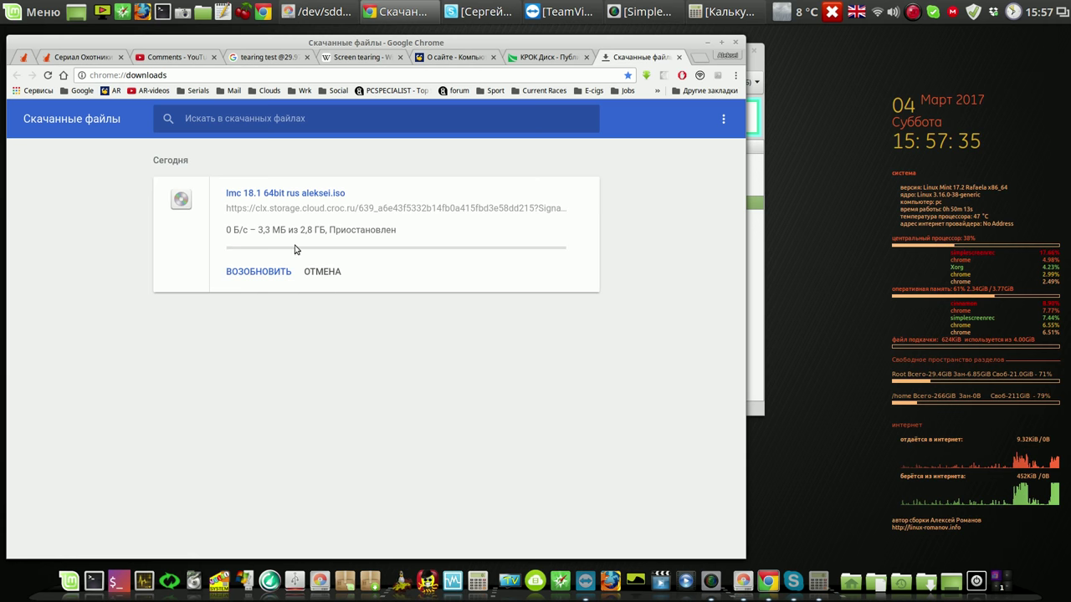
Copy the link address of the paused ISO download and launch the uGet download manager
right_click(445, 210)
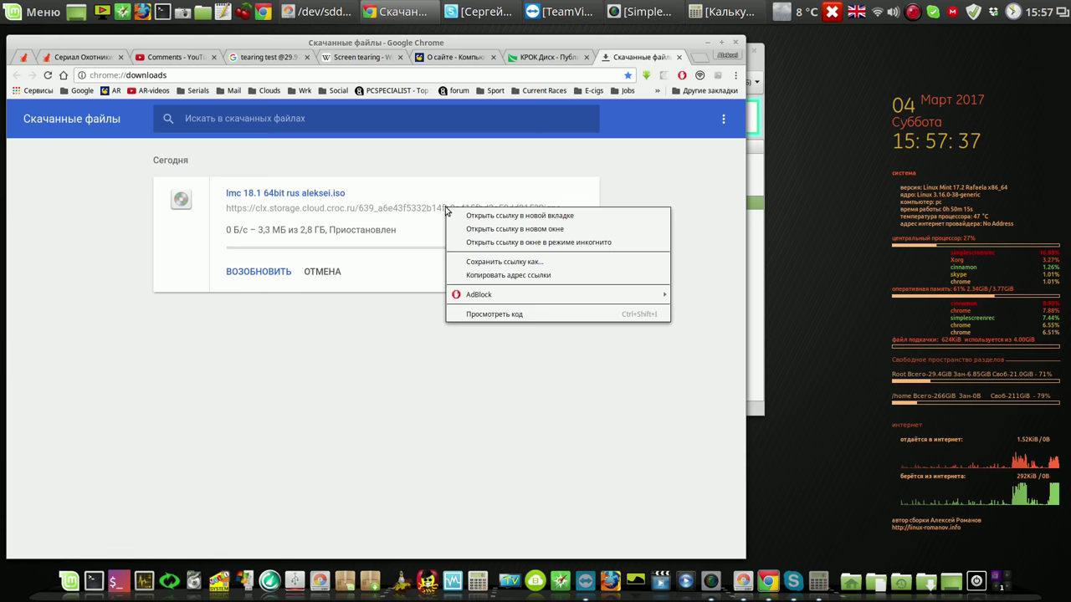
click(514, 275)
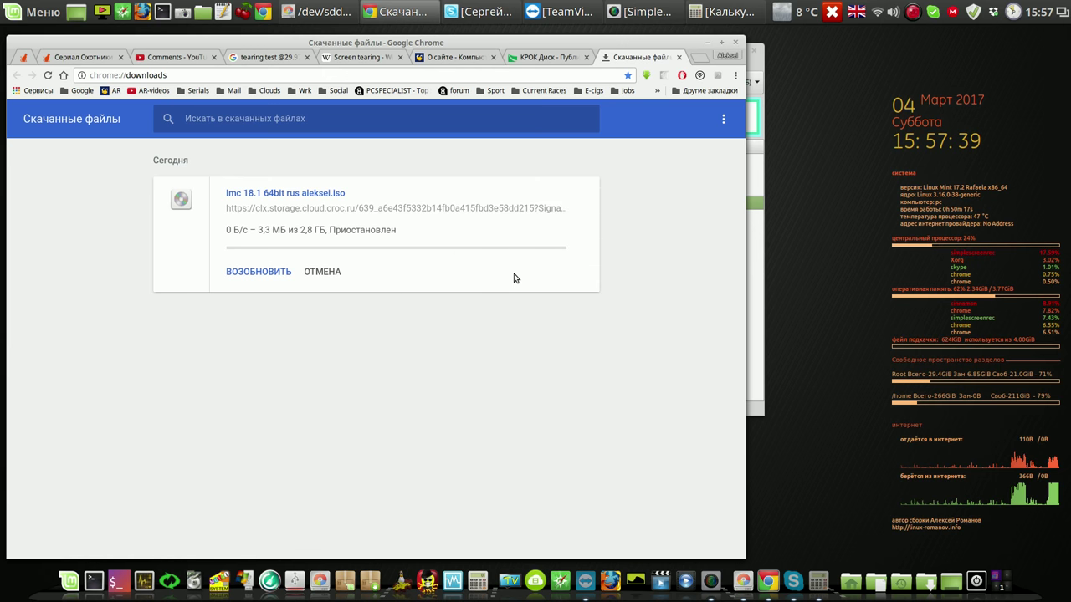
click(50, 14)
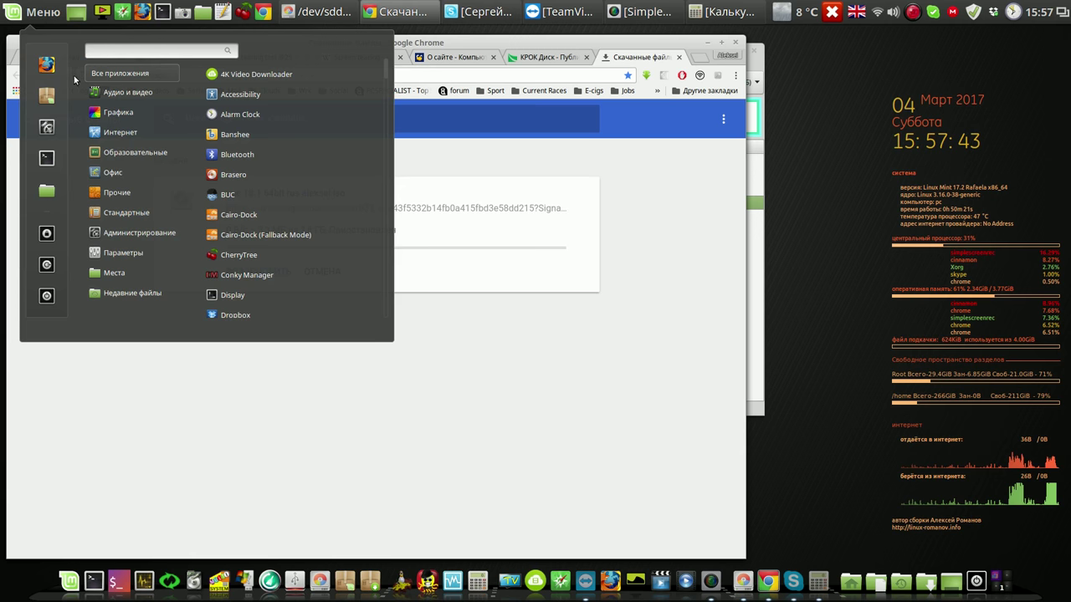
mouse_move(110, 177)
mouse_move(110, 139)
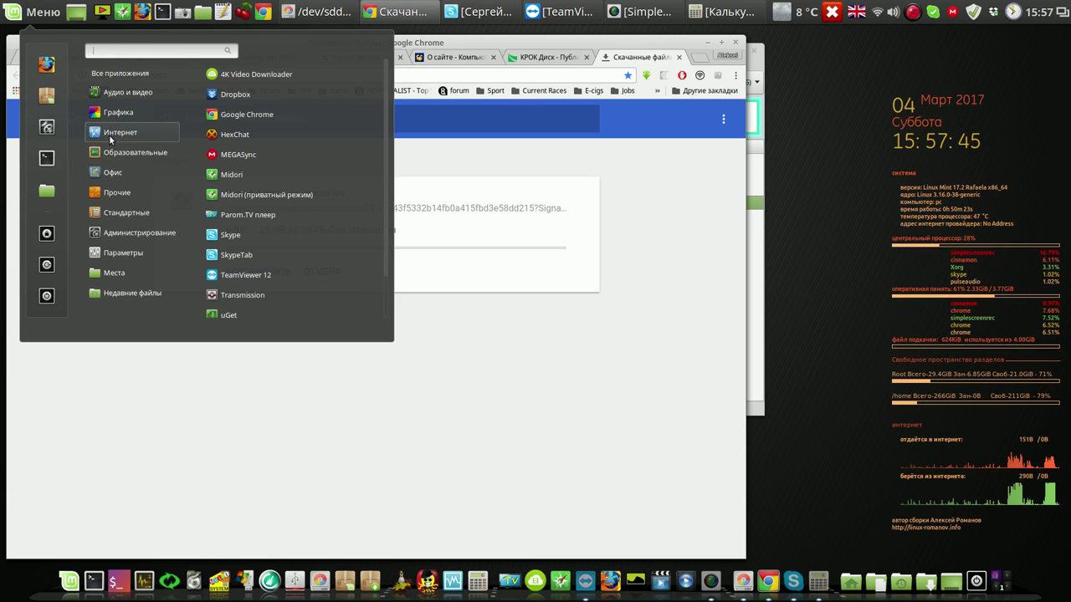
click(238, 309)
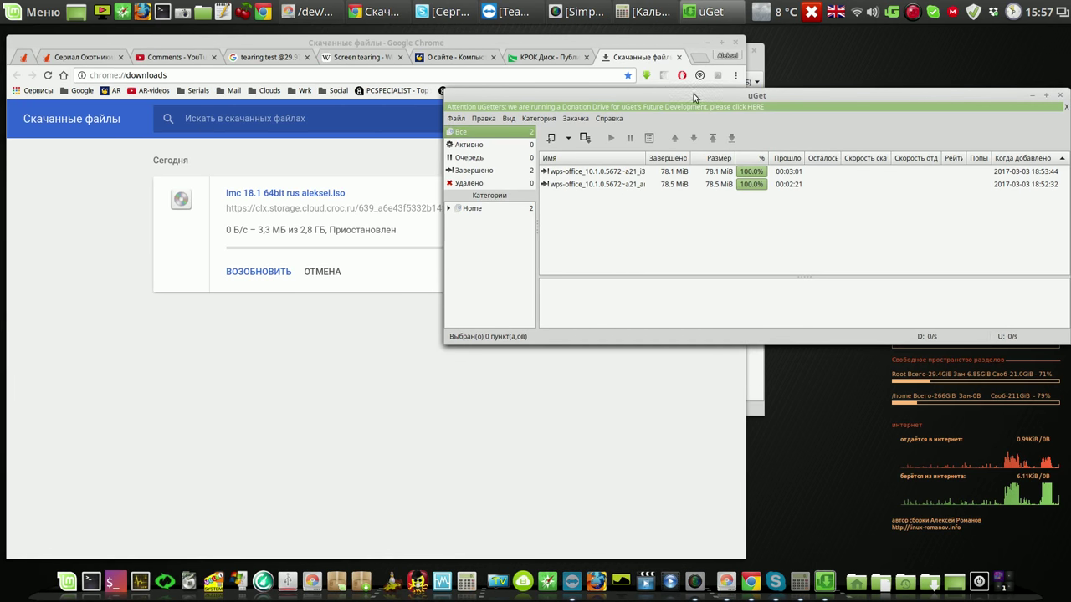
drag(694, 97, 562, 106)
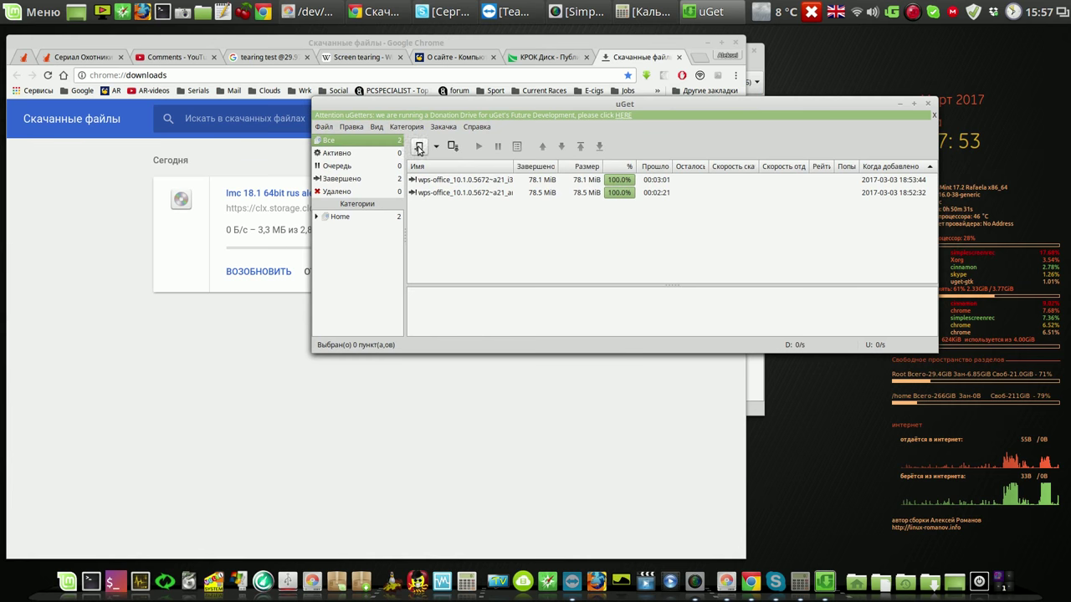
Add a new uGet download for the copied ISO link with Рабочий стол as the target folder, and start it
click(418, 147)
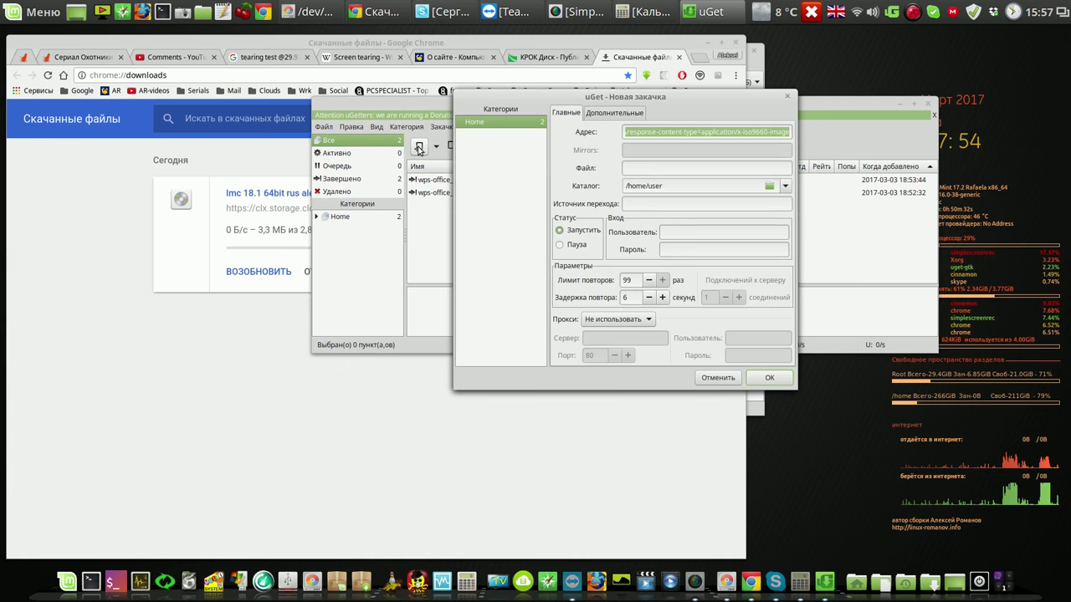
click(769, 186)
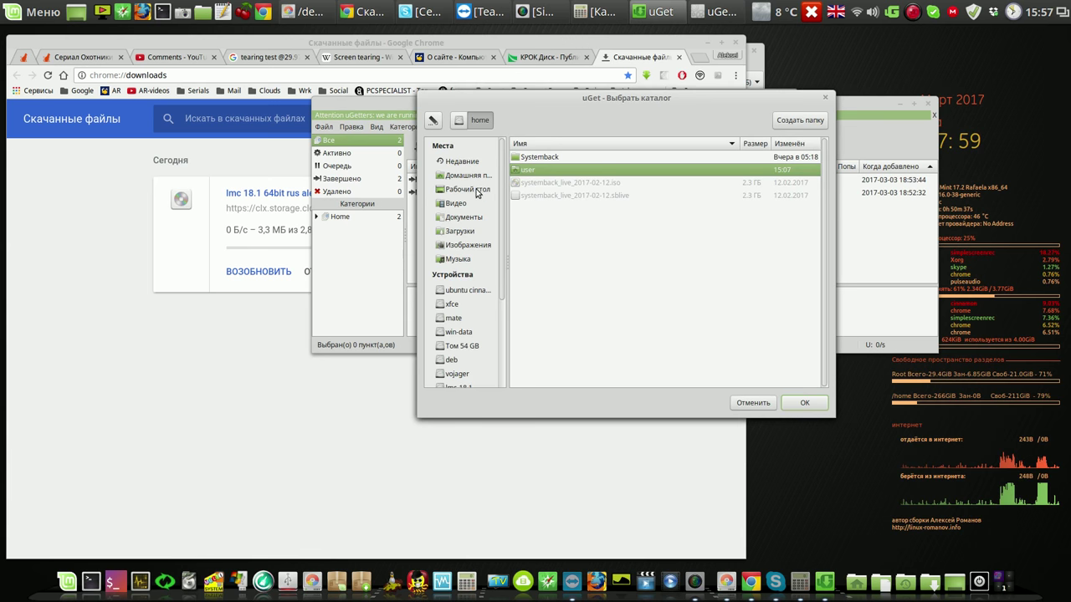
click(468, 190)
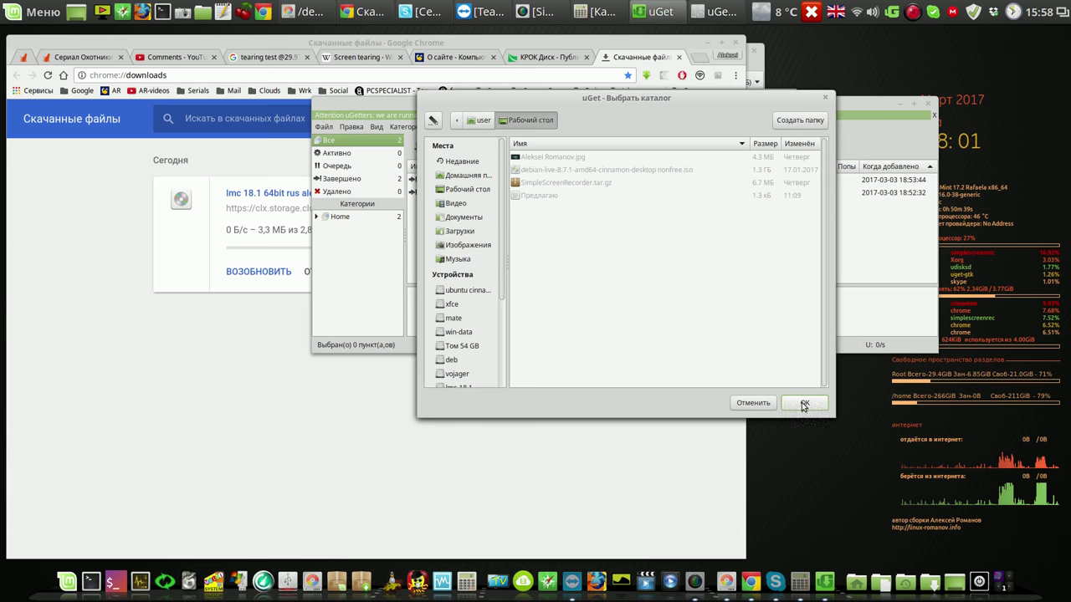
click(804, 404)
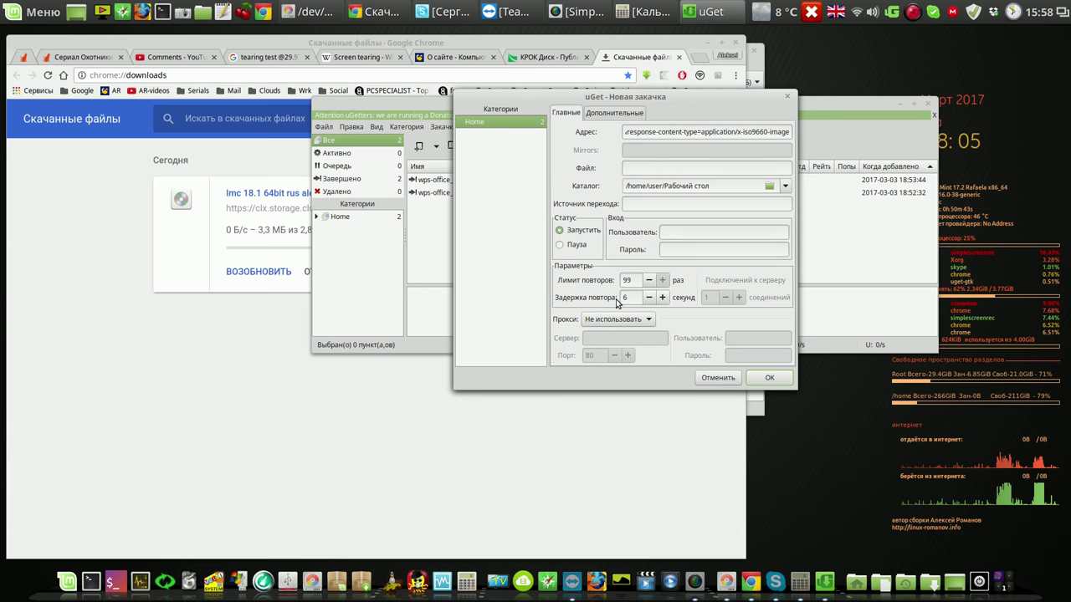
click(771, 379)
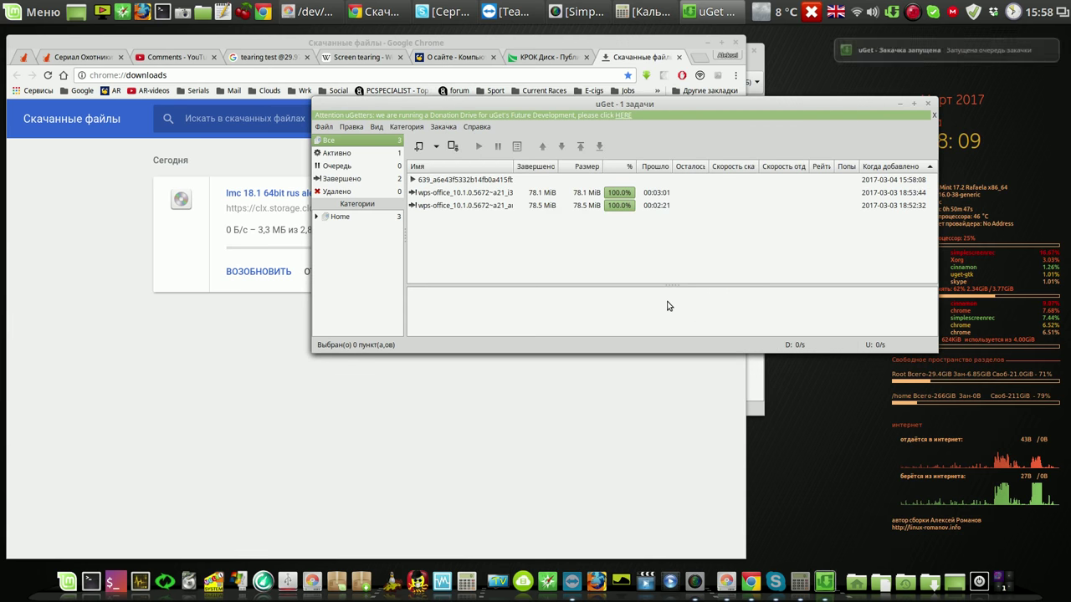
Pause the newly added ISO download in uGet and shift the uGet window slightly aside
click(459, 184)
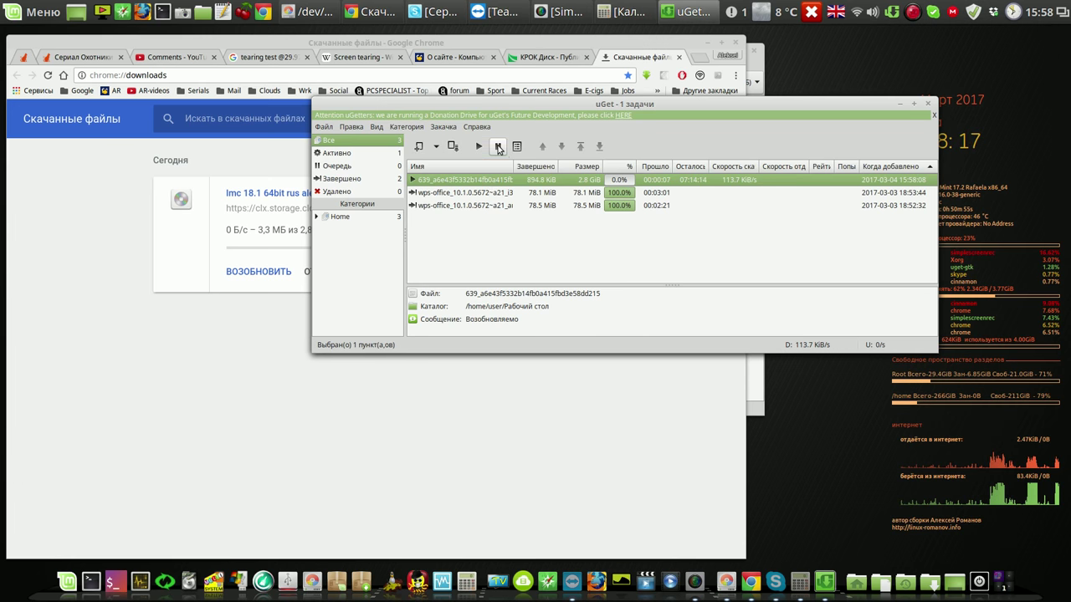
click(498, 148)
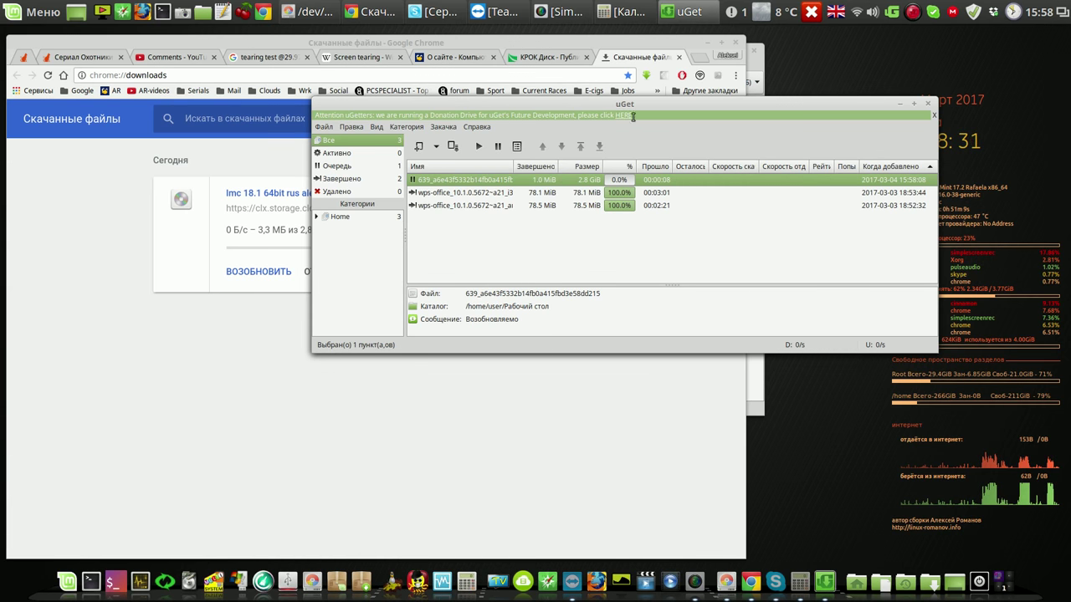
drag(642, 103, 622, 110)
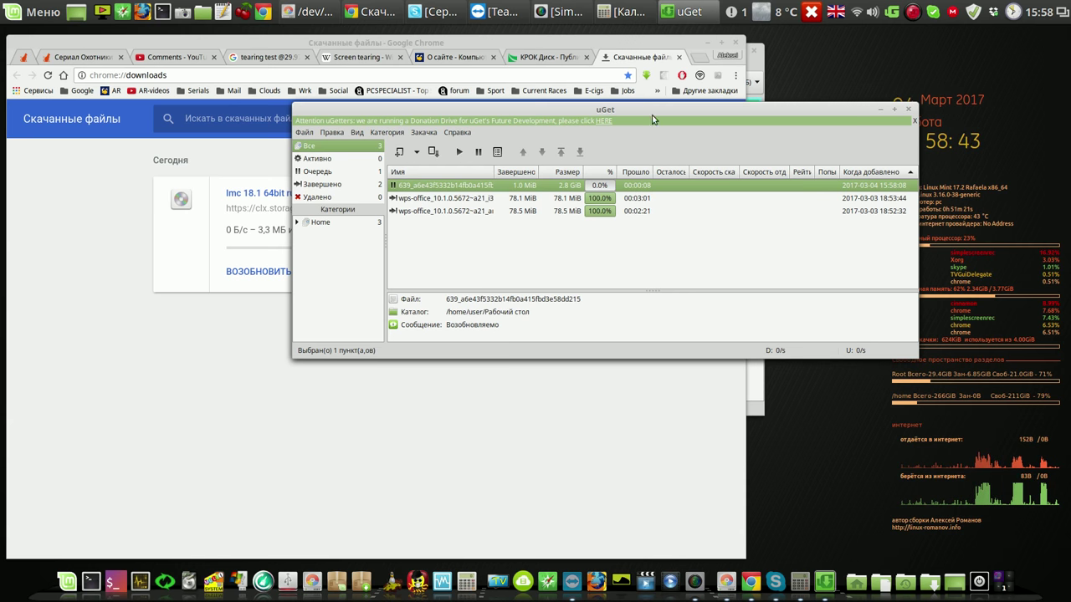
Switch back to Chrome, cancel the paused ISO download and remove its entry from the downloads page
click(648, 62)
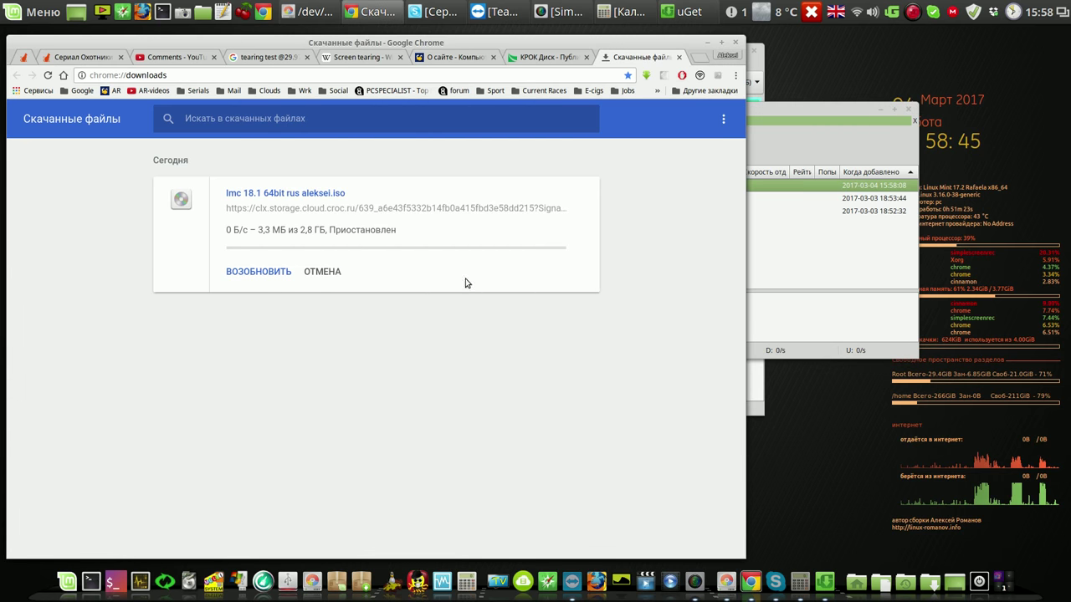
click(333, 273)
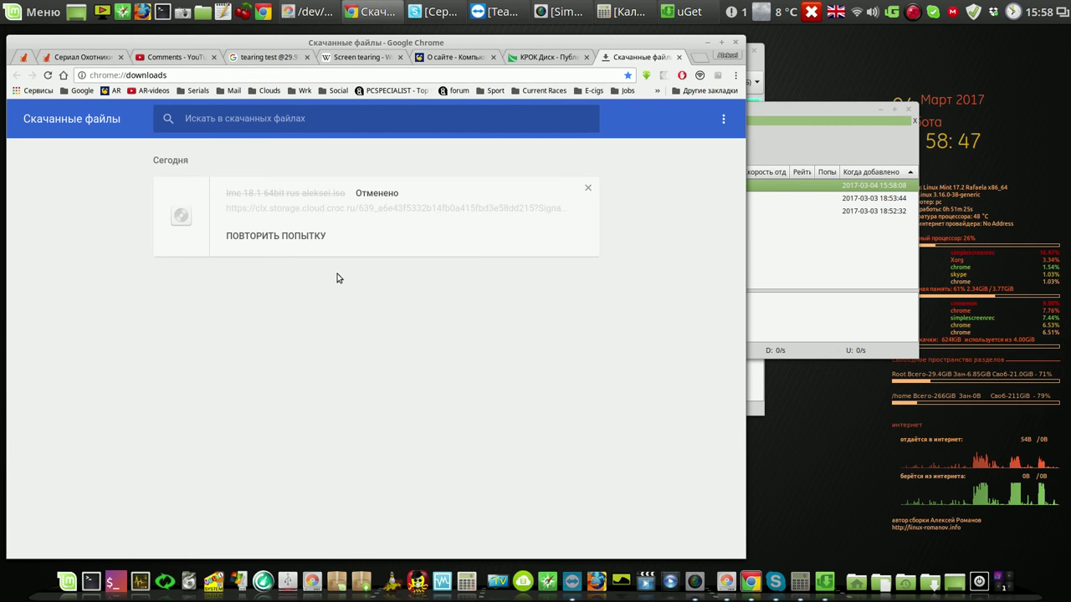
click(587, 188)
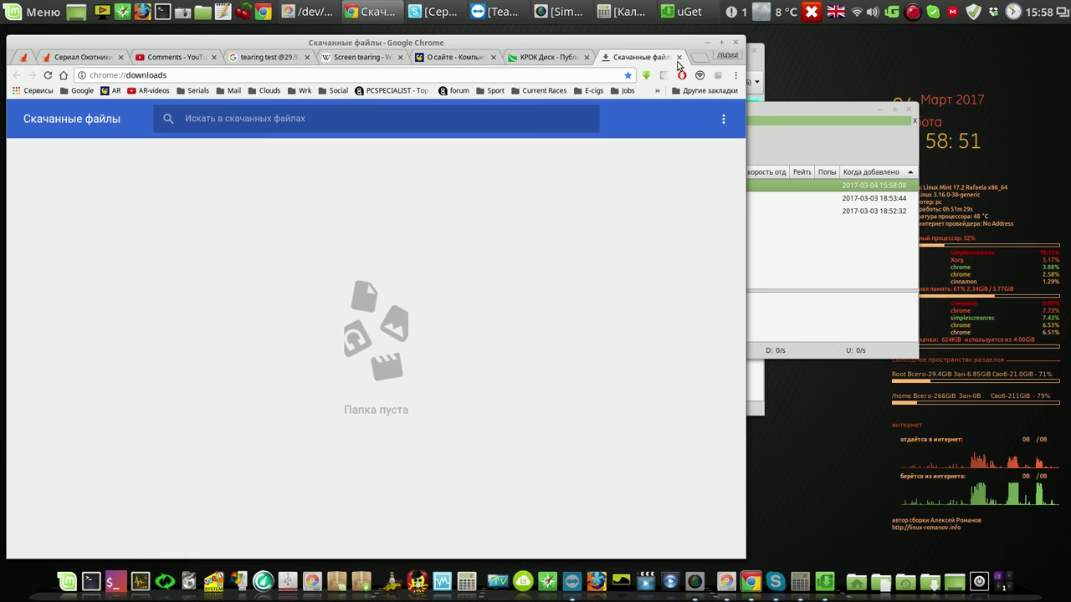
Close the downloads page, the ISO file preview and the КРОК Диск tab
click(683, 60)
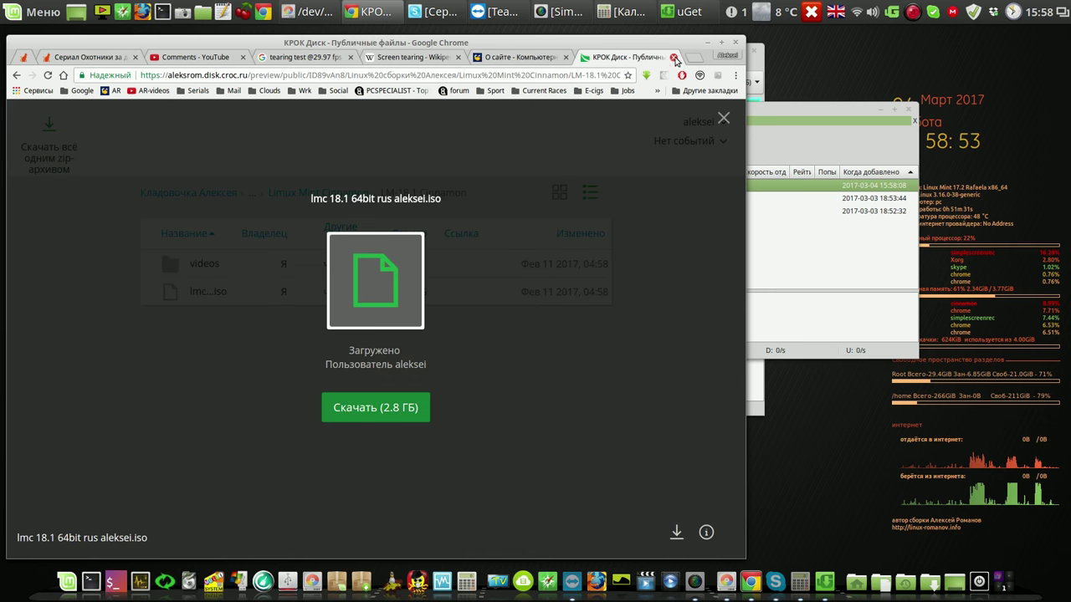
click(724, 117)
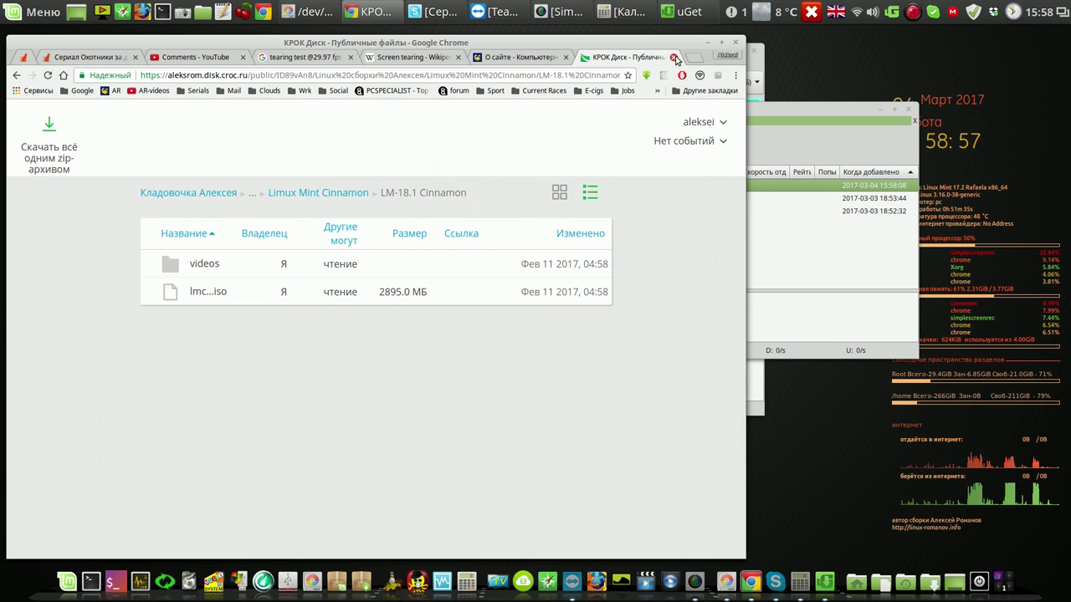
click(674, 56)
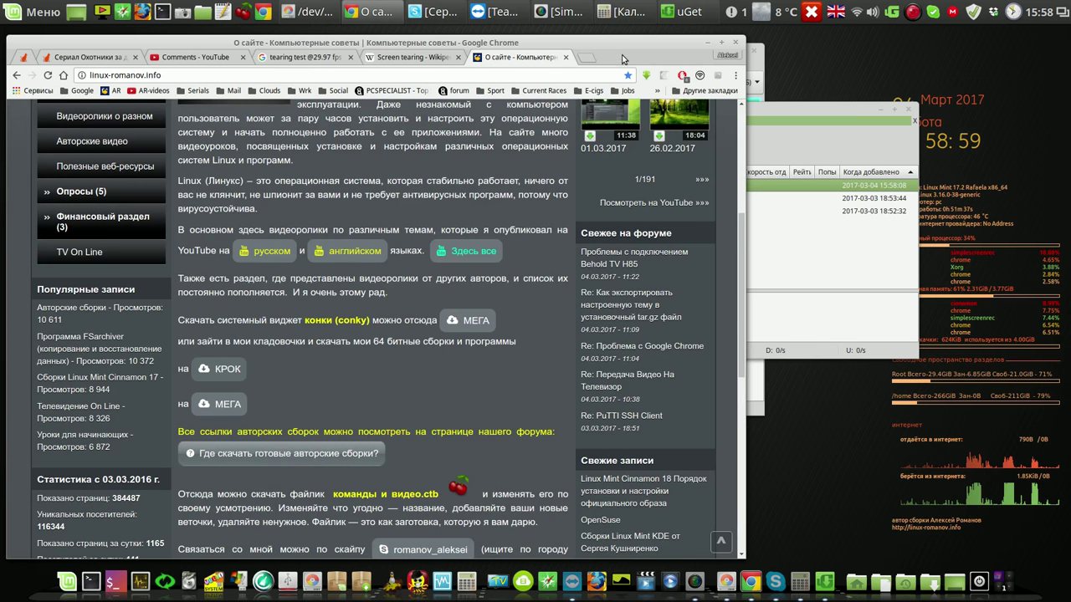
Minimize Chrome, move the uGet window aside and close uGet to the tray with the choice remembered
drag(622, 54, 623, 54)
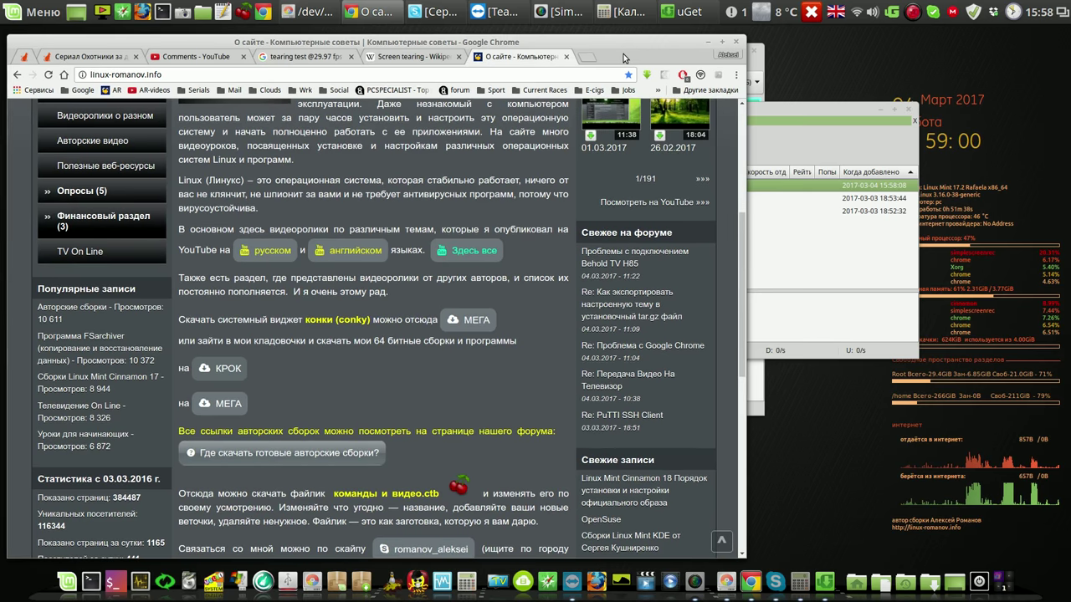
click(709, 44)
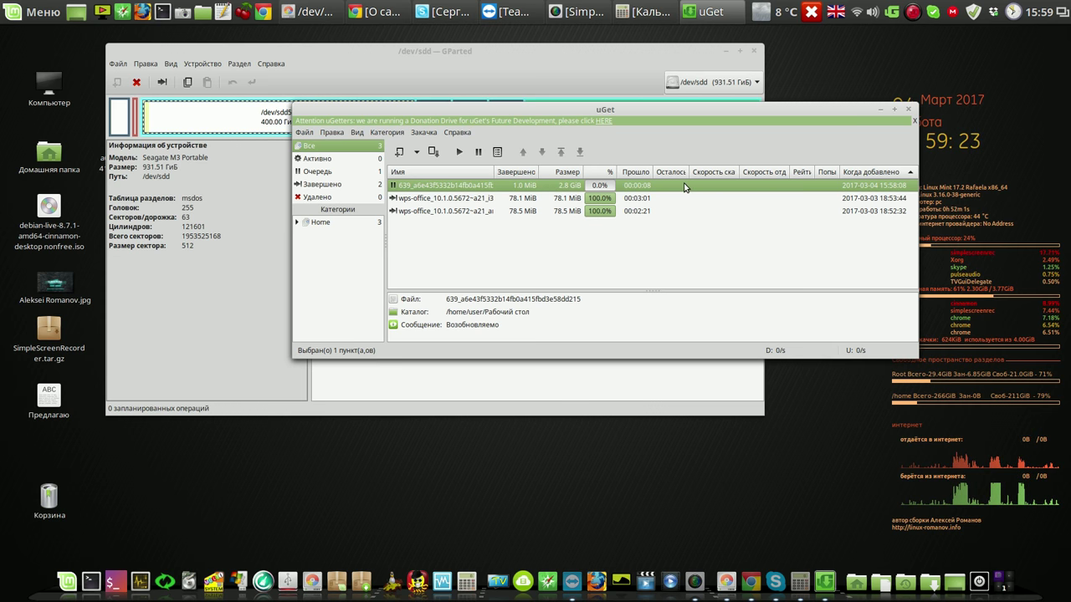
drag(737, 111, 706, 166)
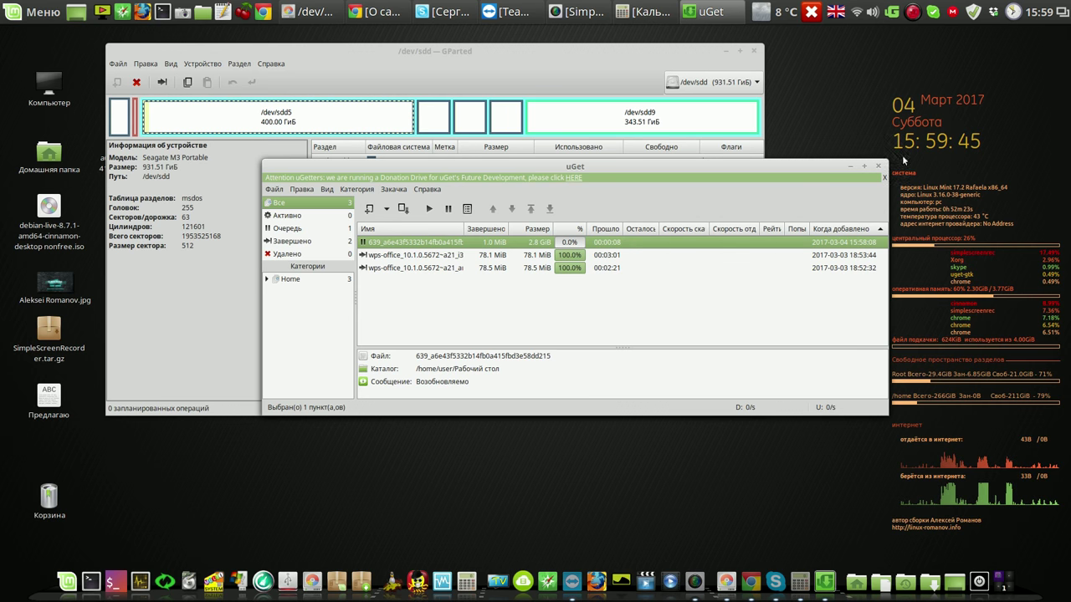
click(879, 169)
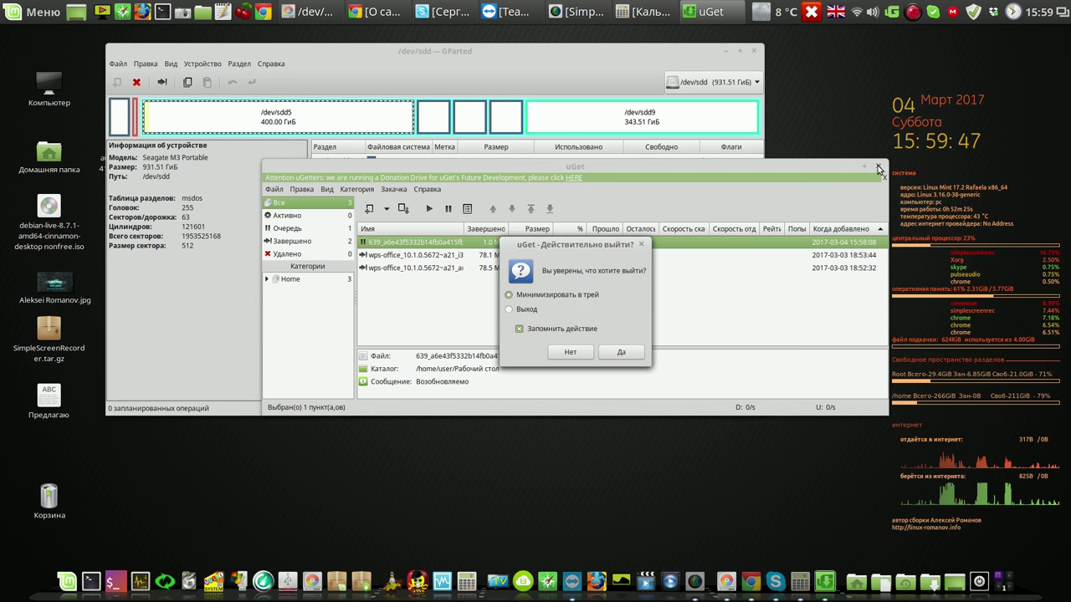
click(618, 352)
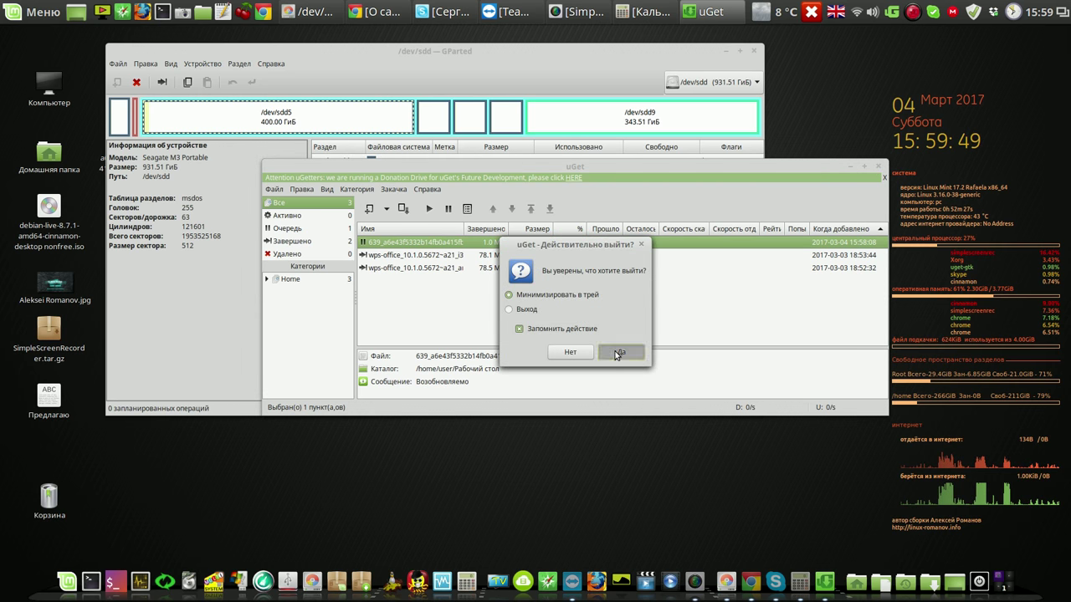
Display the partitions of /dev/sda in GParted and select the /dev/sda12 partition labelled lmc-18.1
click(756, 84)
click(744, 65)
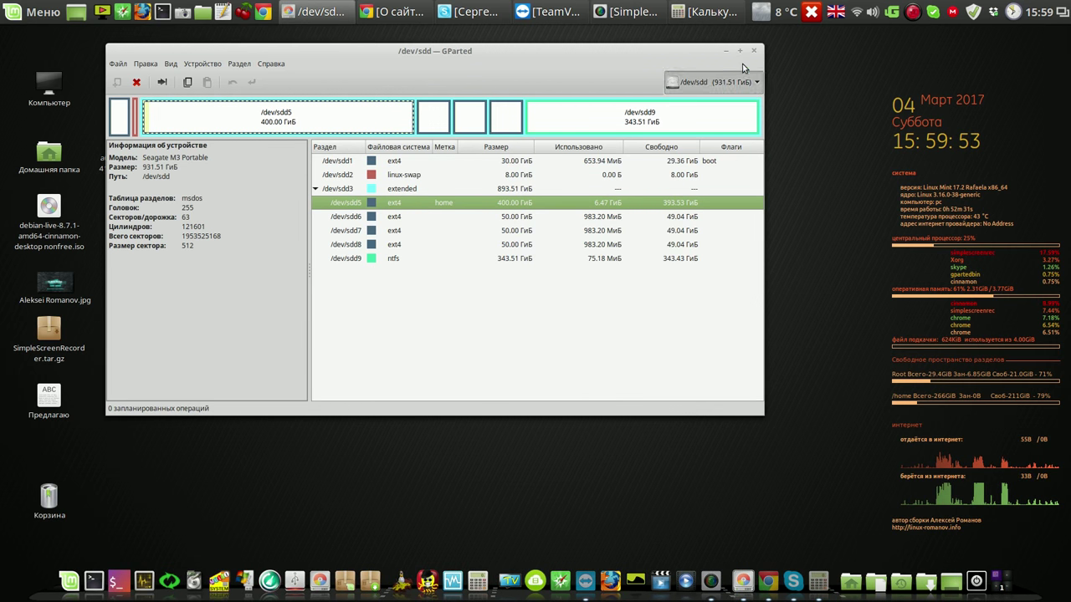
click(378, 345)
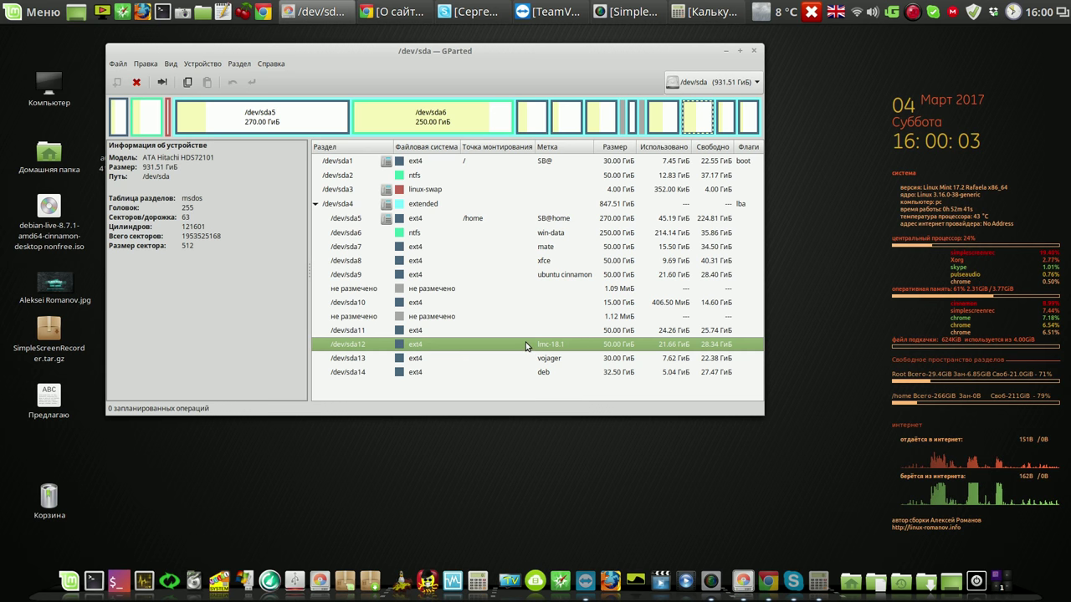
Close GParted and pause the running screen recording
click(754, 52)
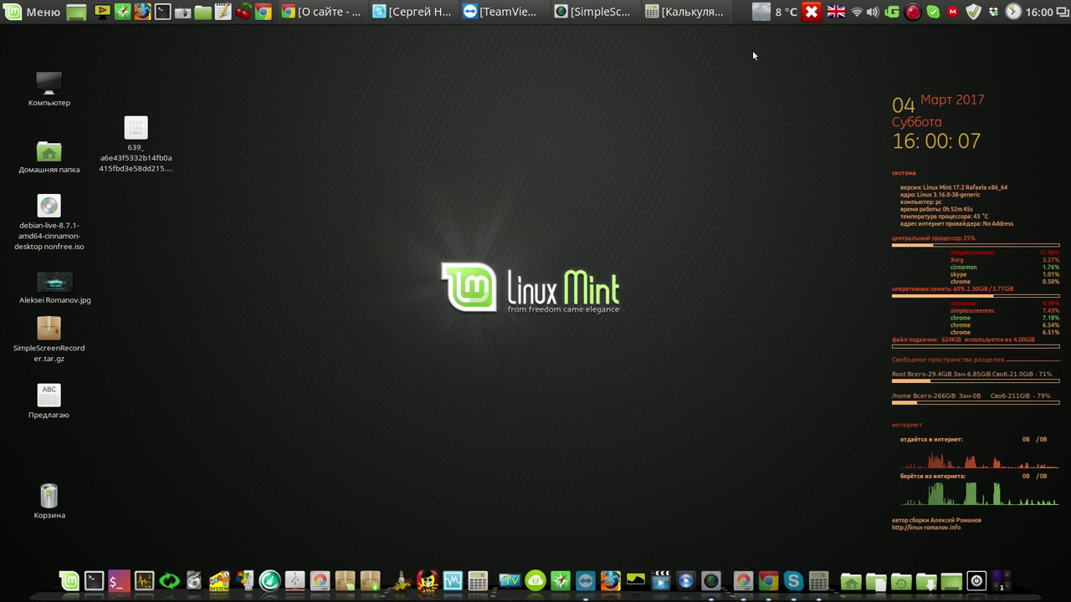
click(913, 13)
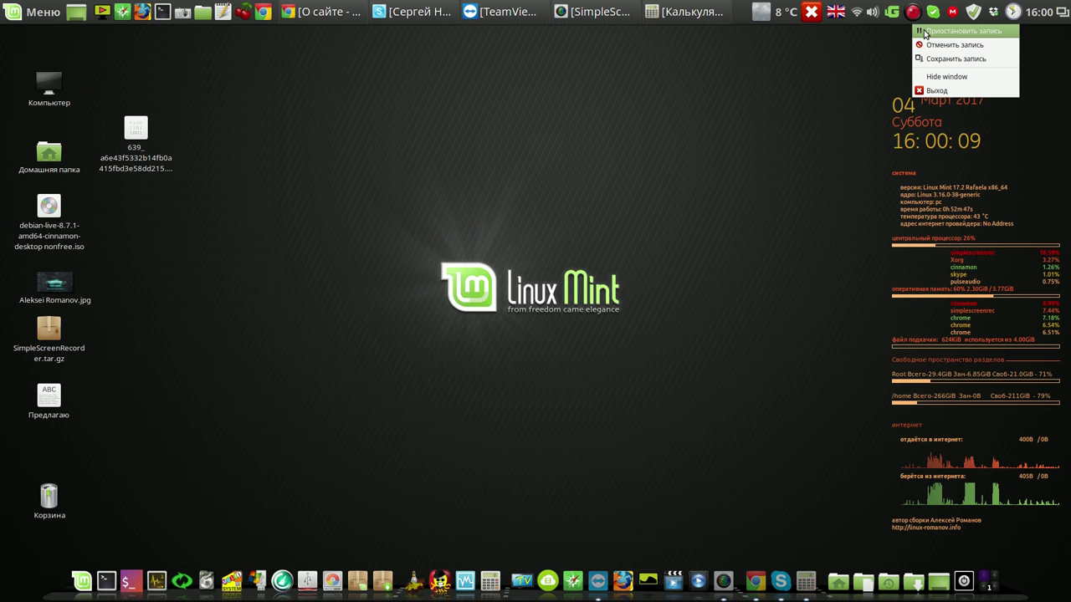
click(925, 34)
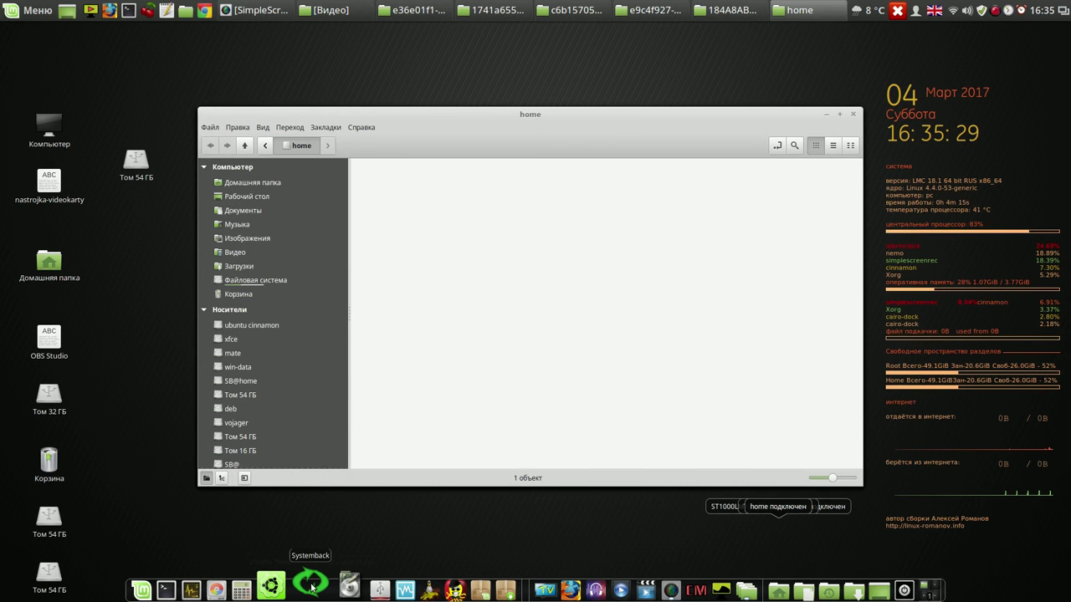
Close the home folder window and the other open file manager windows of the mounted partitions
click(311, 585)
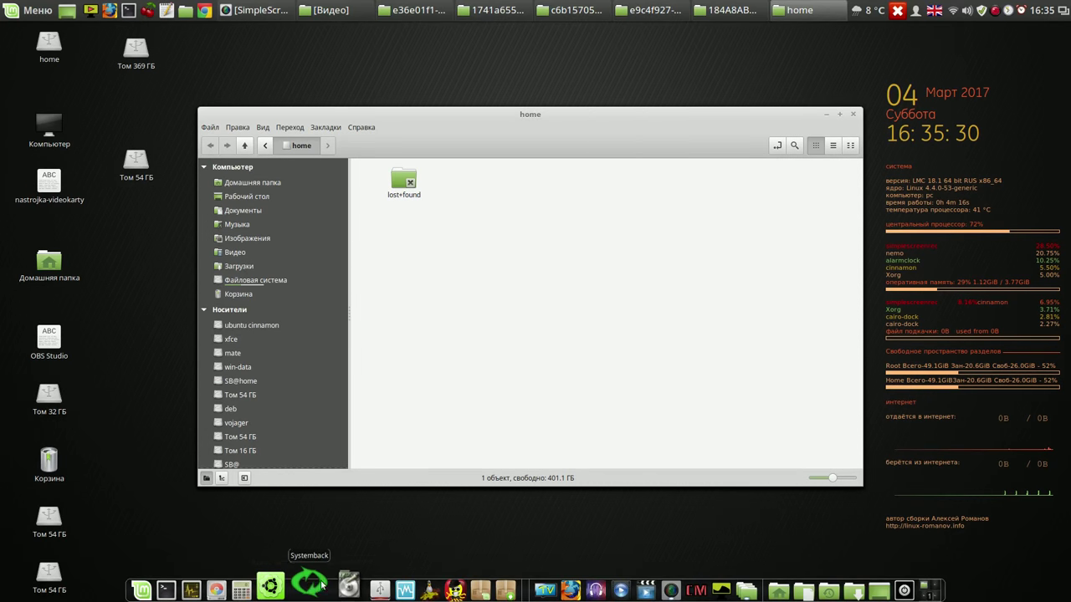
click(853, 114)
click(854, 115)
click(854, 115)
click(854, 115)
click(854, 114)
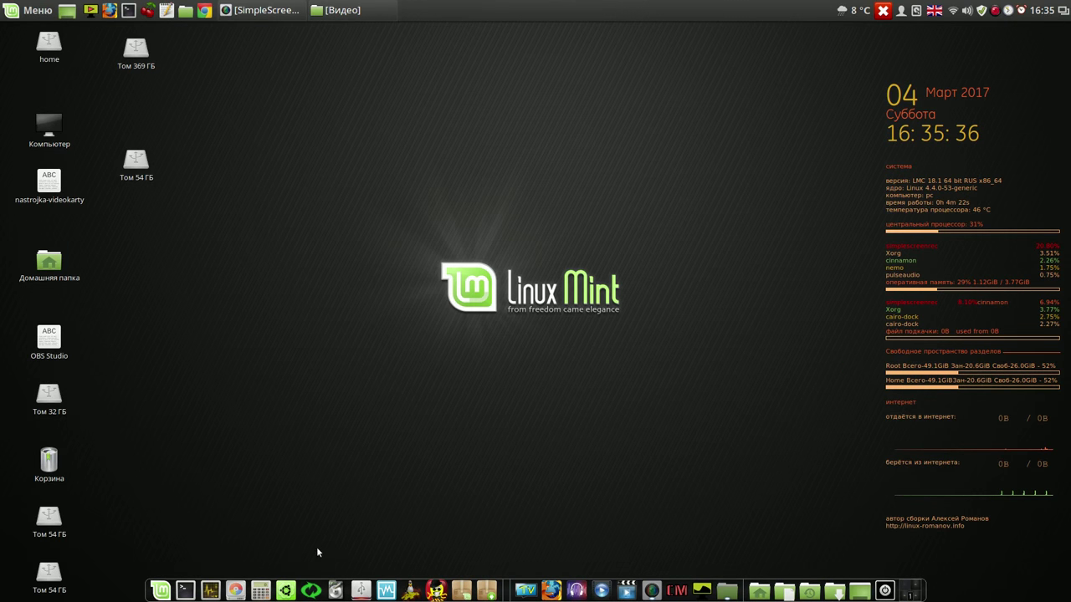
Launch Systemback, authenticate with the administrator password and move its main window to a free area of the desktop
click(308, 587)
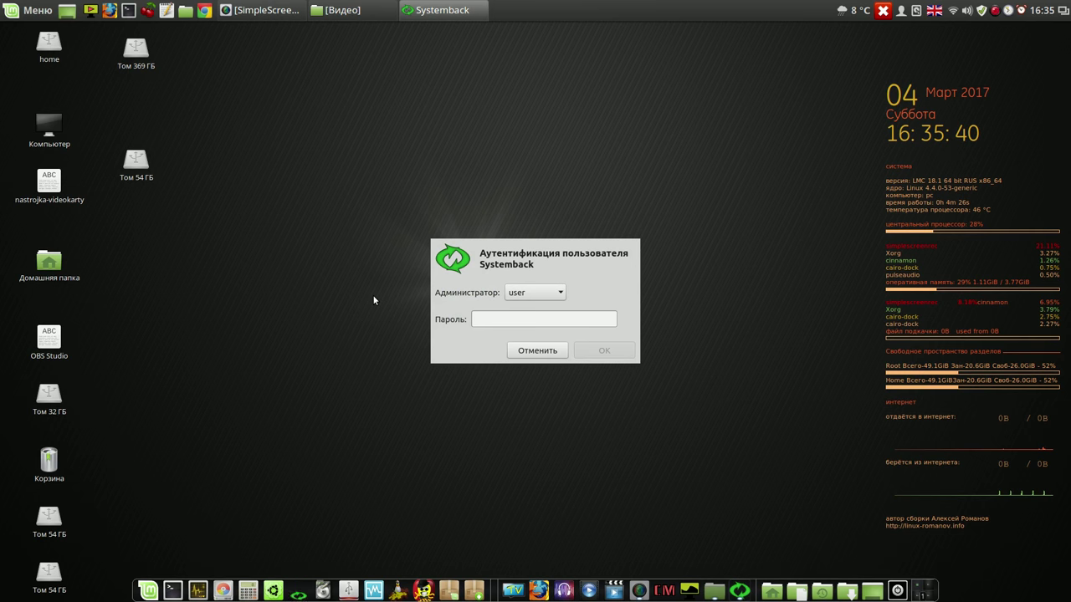
text(••)
click(604, 350)
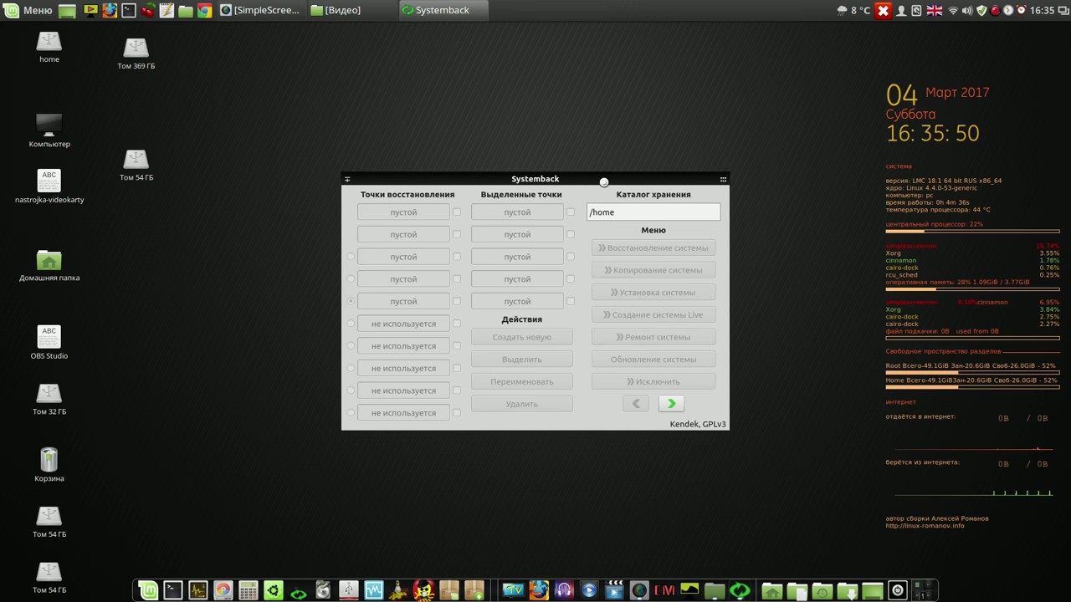
drag(603, 178, 489, 60)
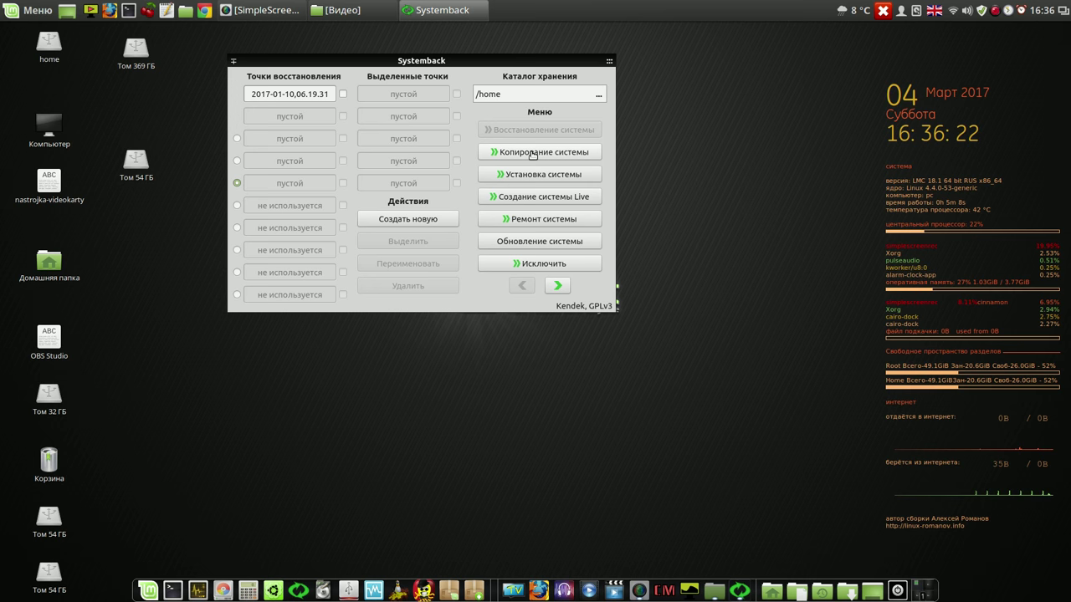
Open Systemback's system copy settings, unmount /dev/sdd1 and assign it the / mount point as ext4 with formatting
click(533, 154)
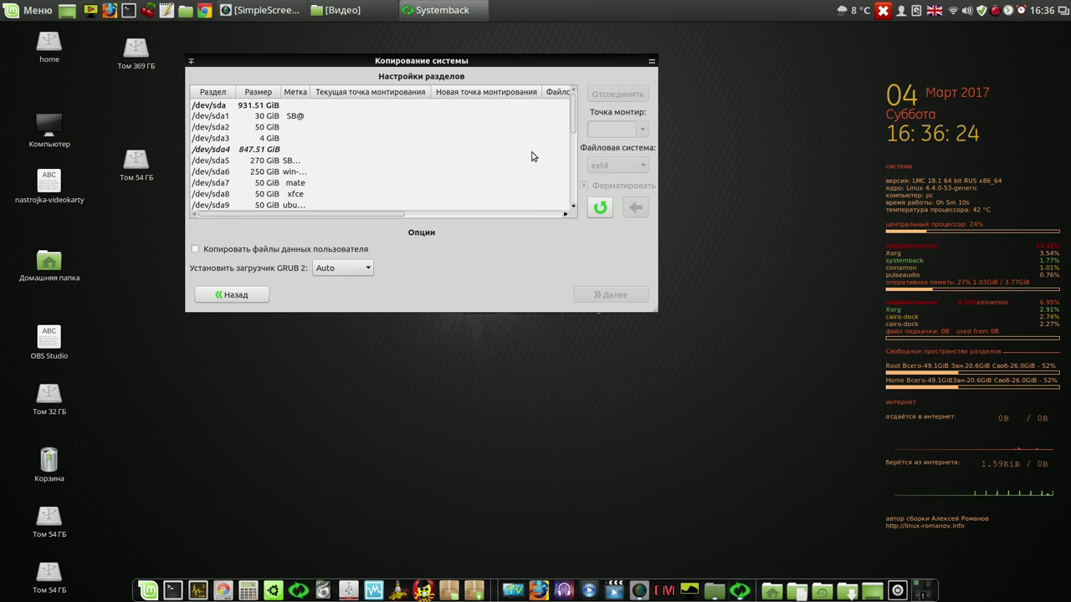
drag(574, 124, 577, 195)
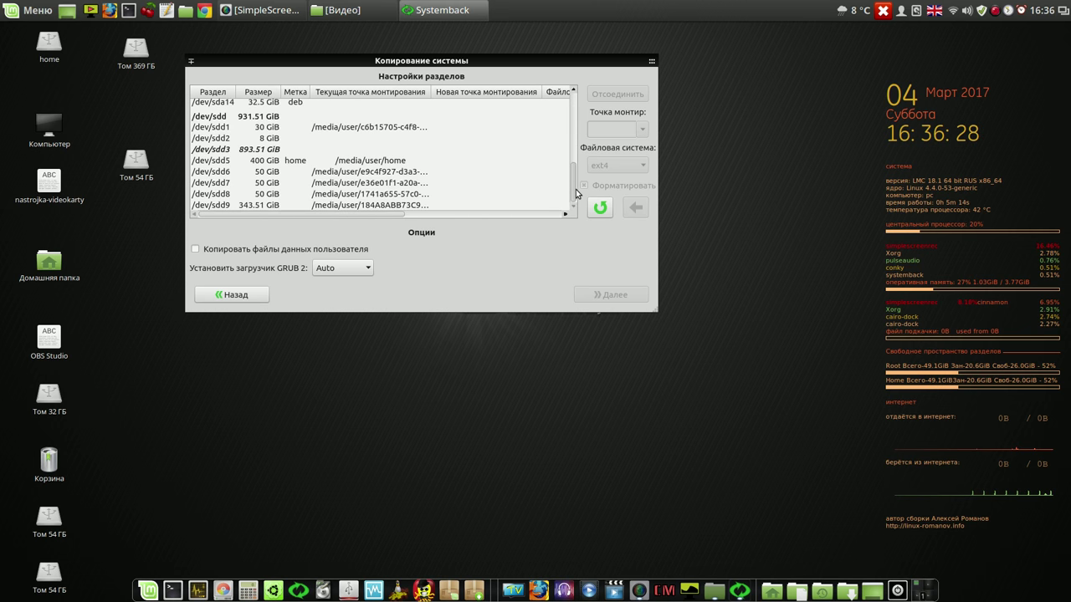
click(275, 126)
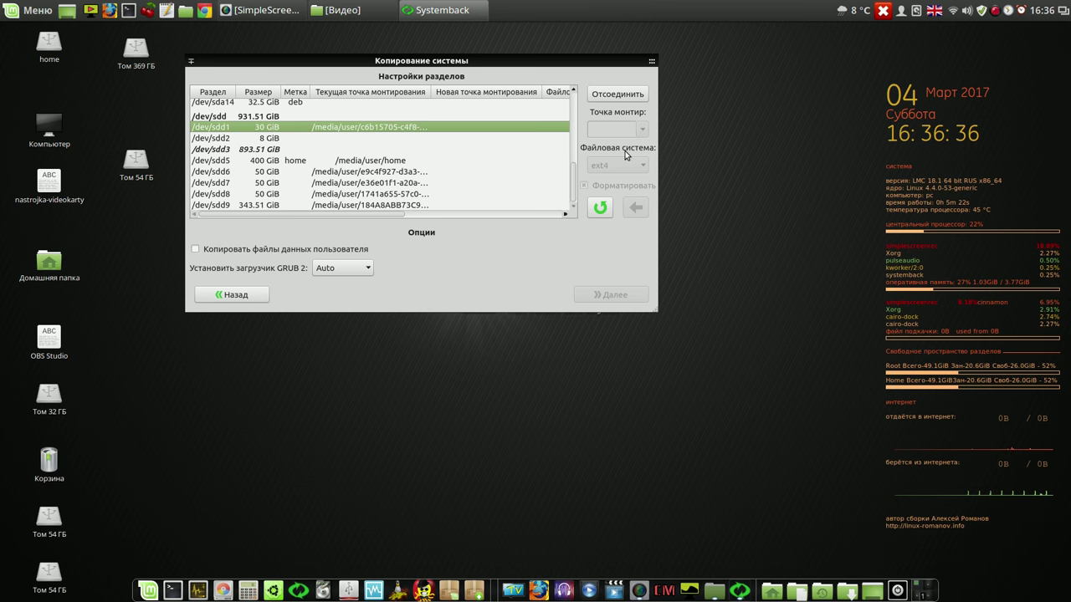
click(626, 98)
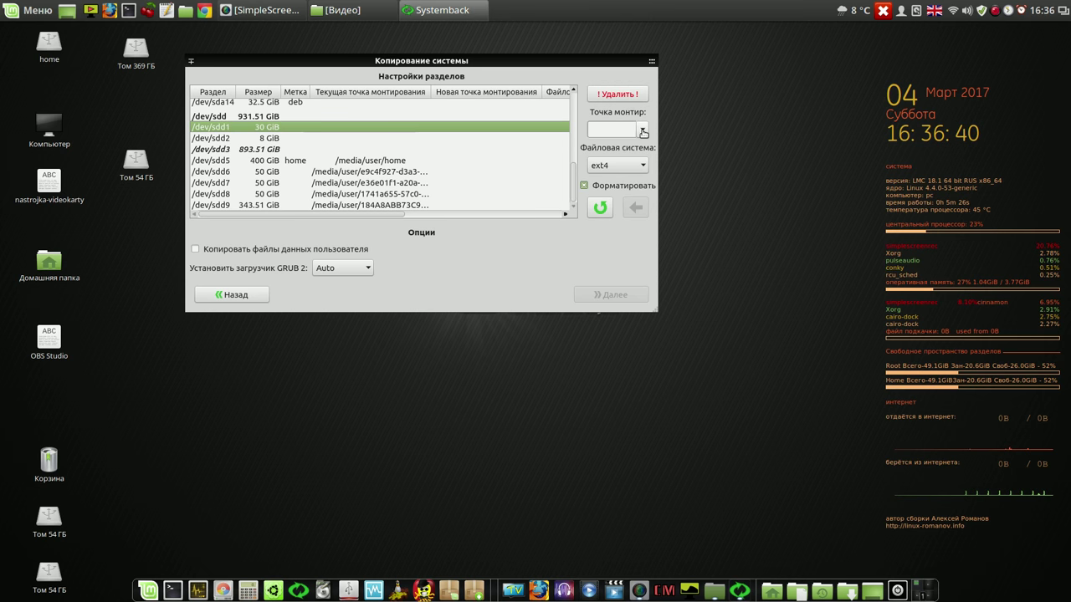
click(643, 131)
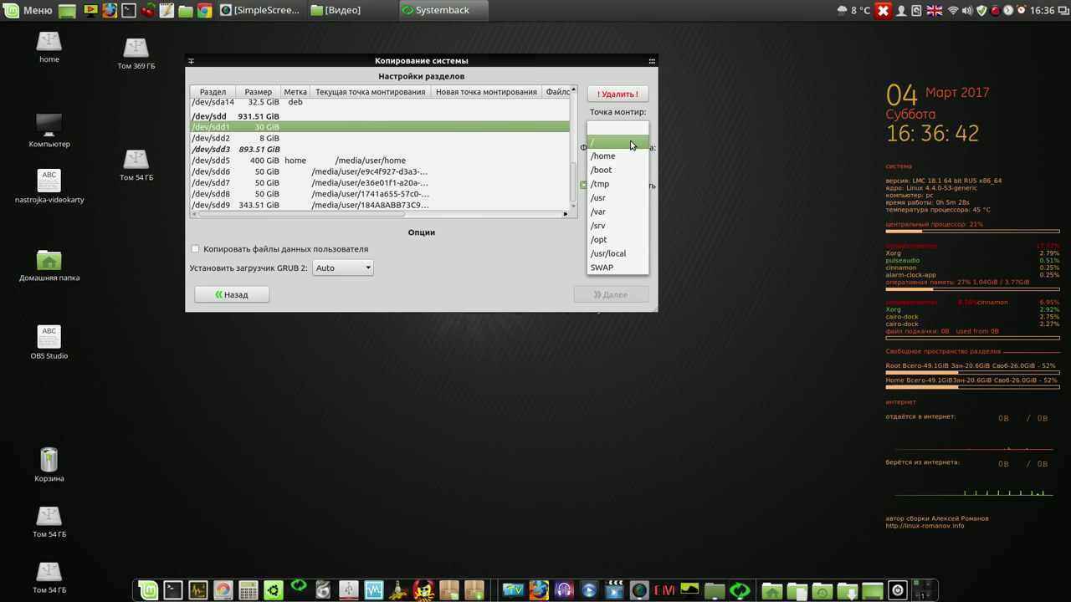
click(630, 144)
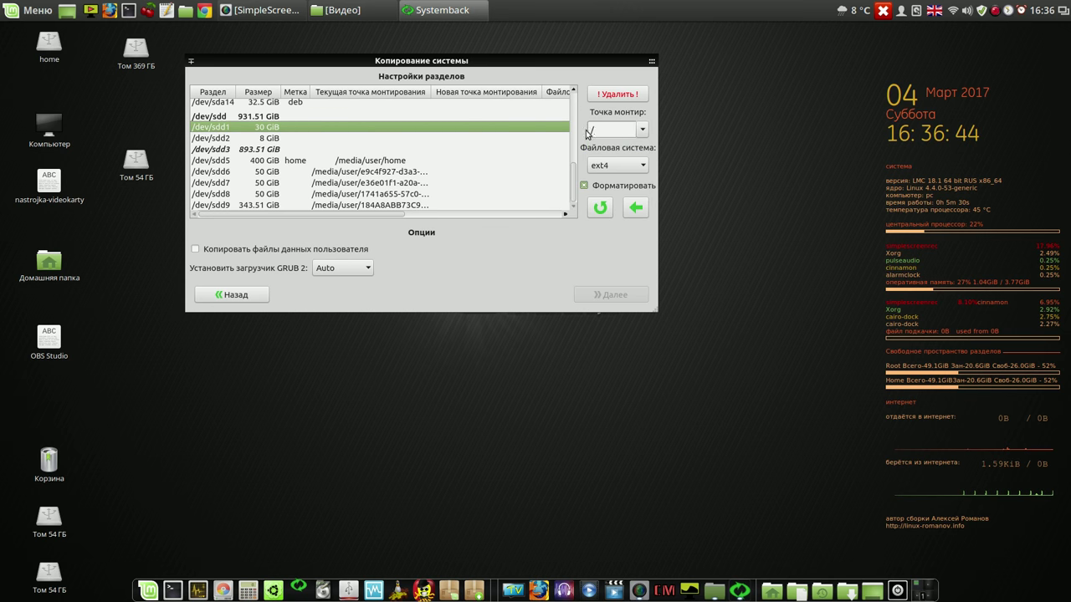
click(640, 209)
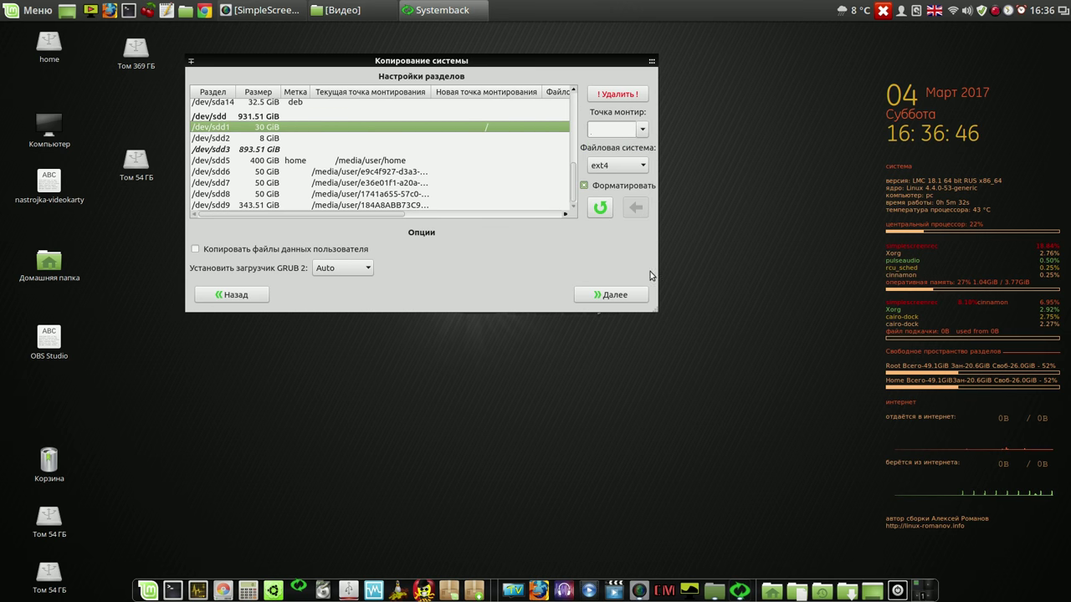
Widen the partition settings window to show all columns and assign /dev/sdd2 as SWAP with formatting
drag(655, 314, 803, 322)
click(668, 147)
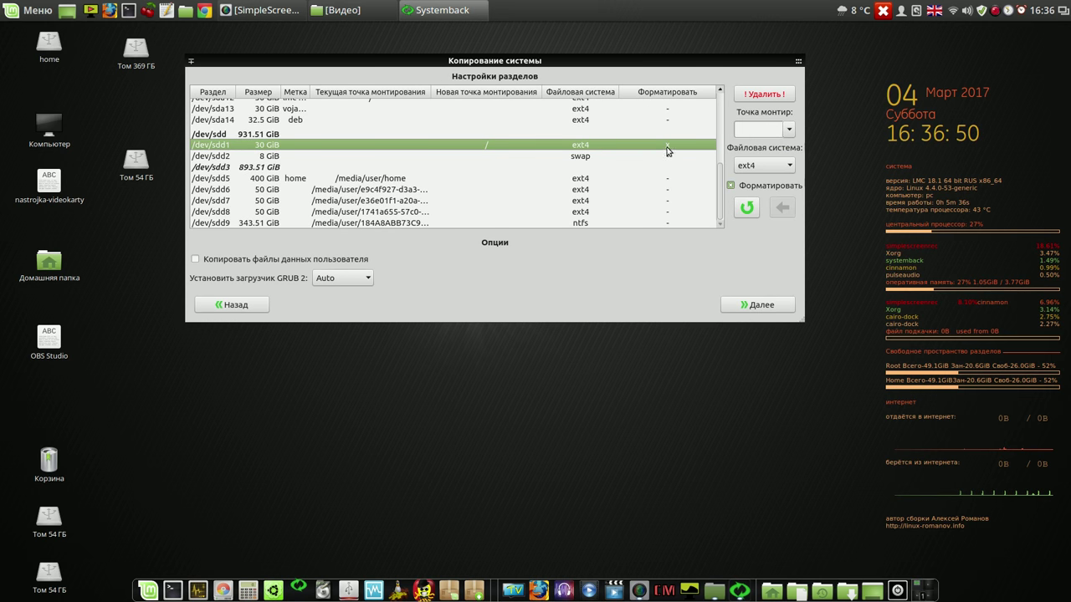
click(595, 159)
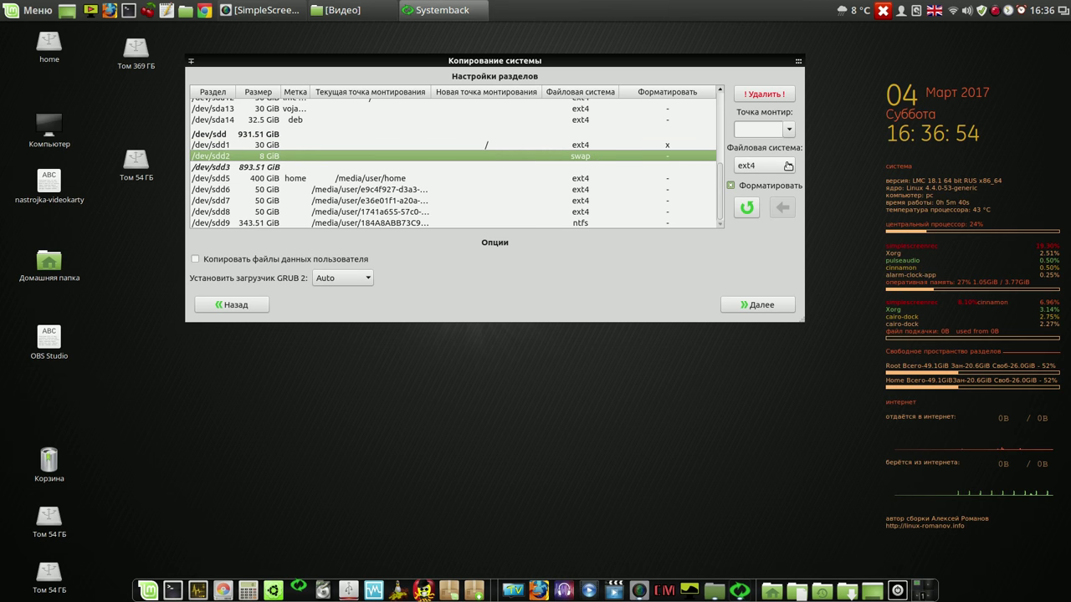
click(788, 130)
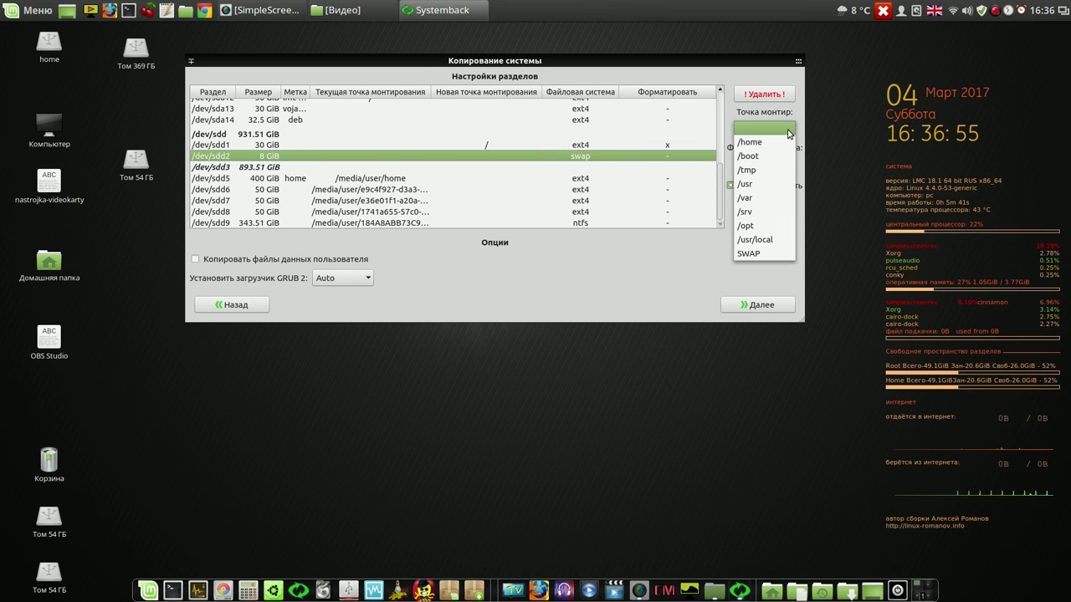
click(747, 254)
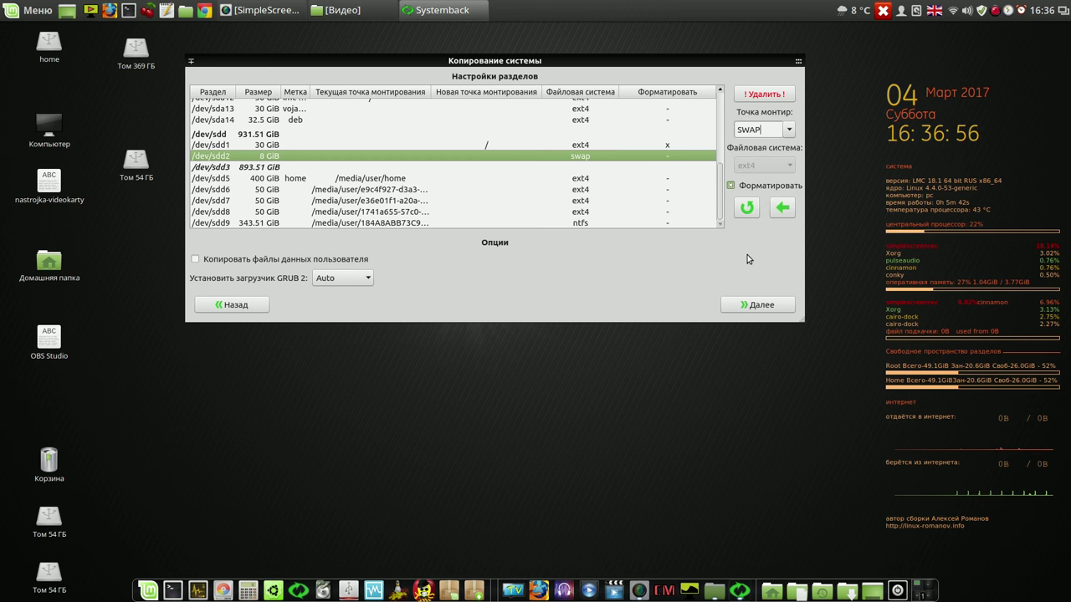
click(785, 210)
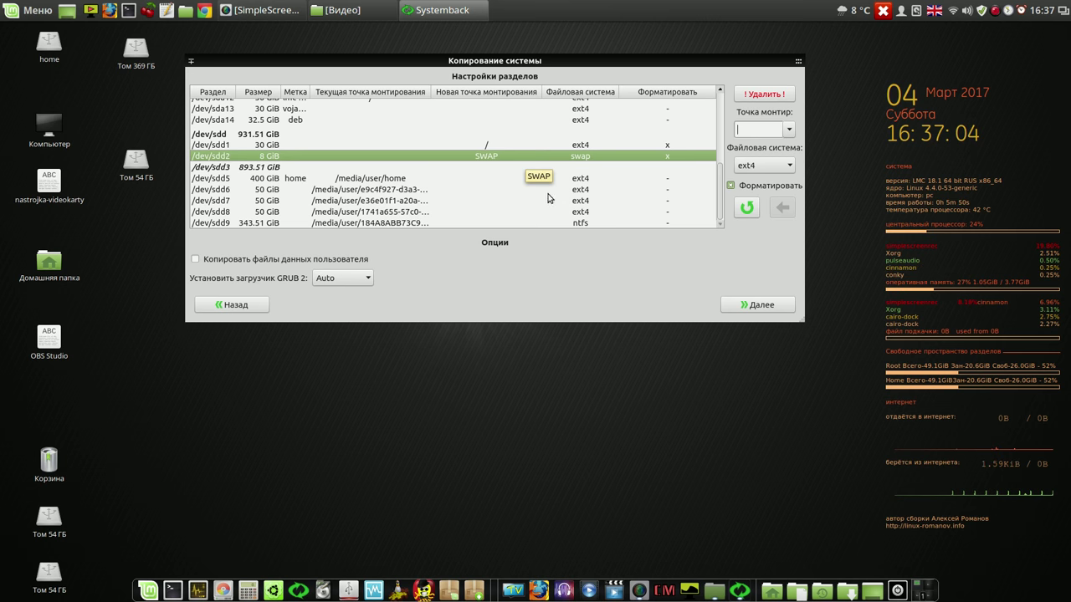
Unmount /dev/sdd5 and assign it the /home mount point as ext4 with formatting
click(583, 182)
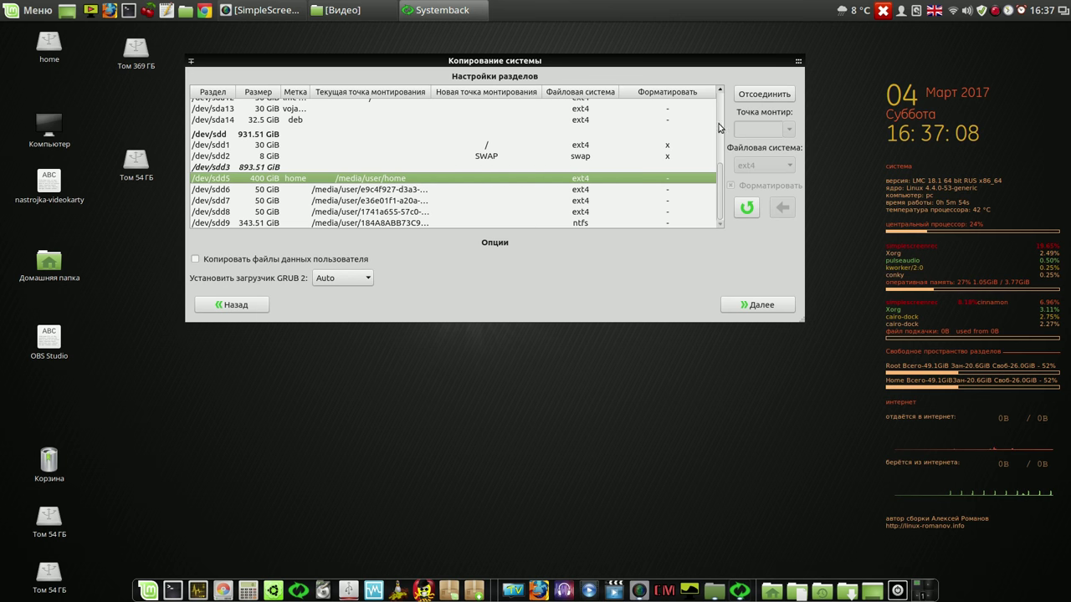
click(760, 94)
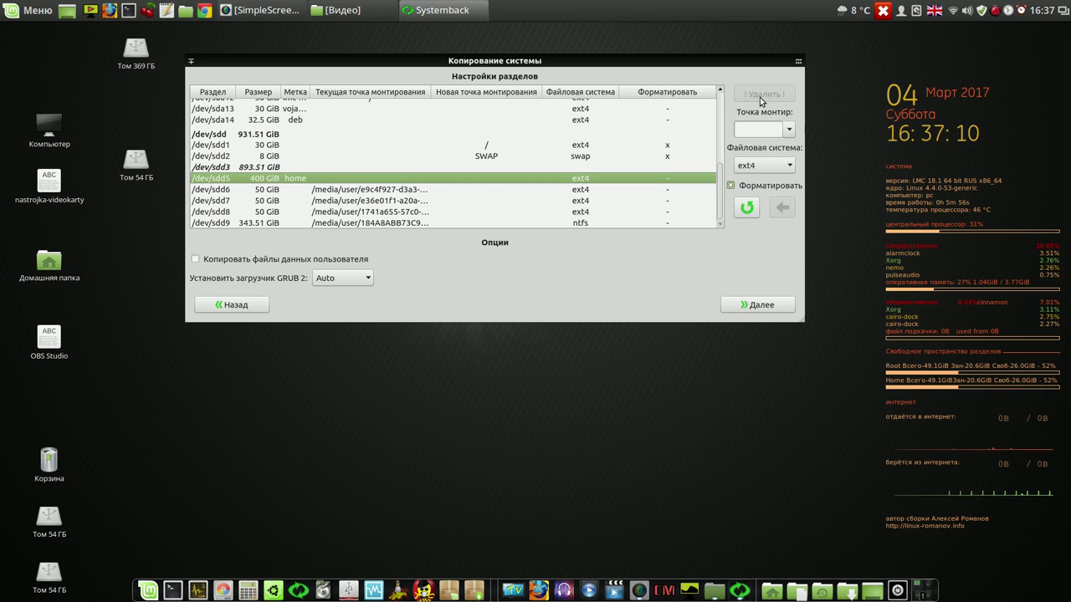
click(787, 132)
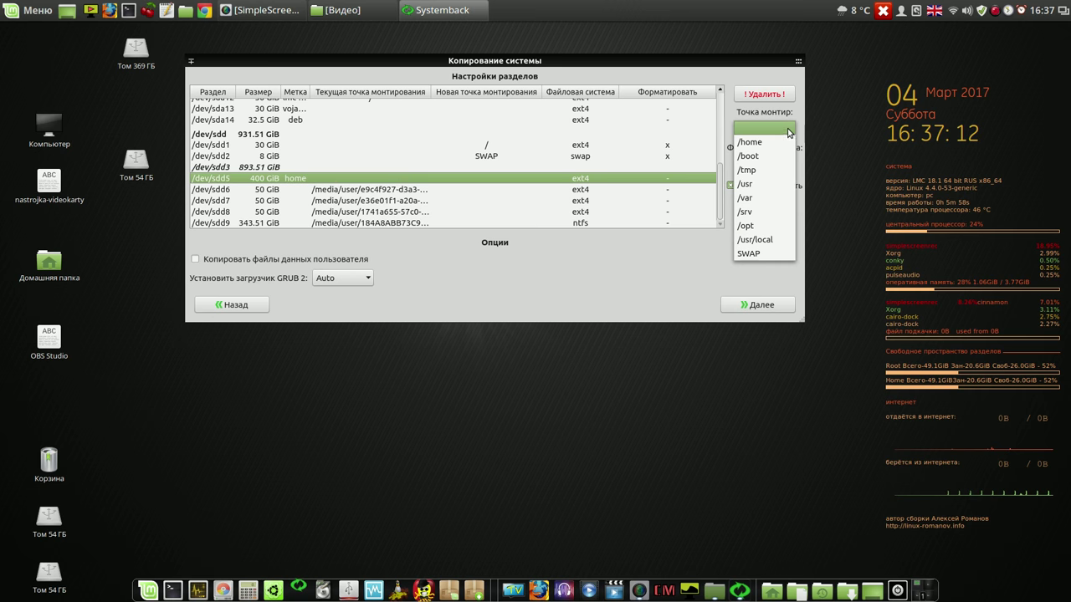
click(768, 144)
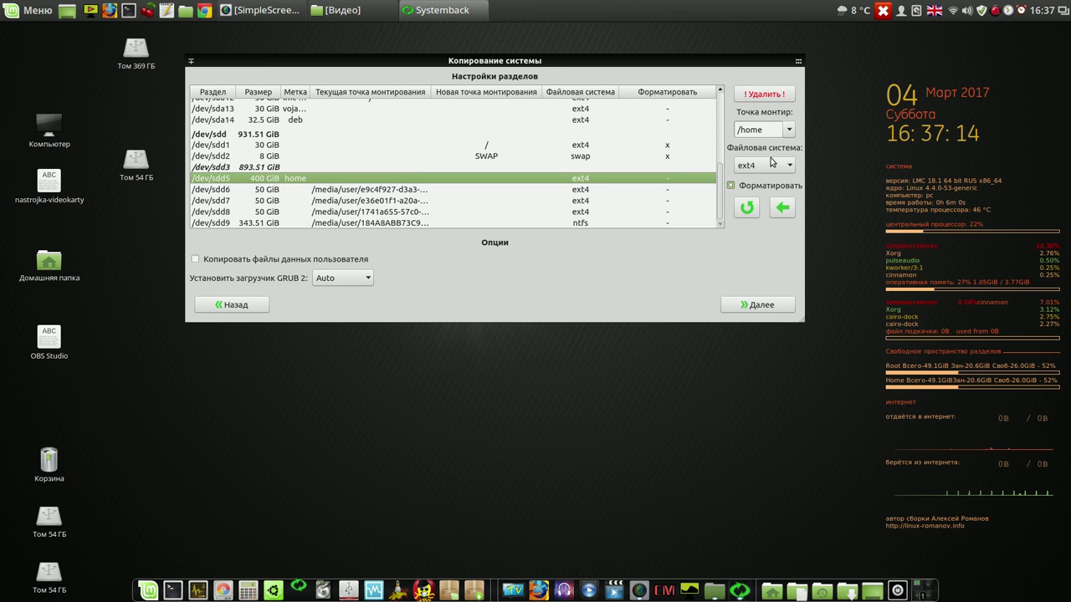
click(782, 209)
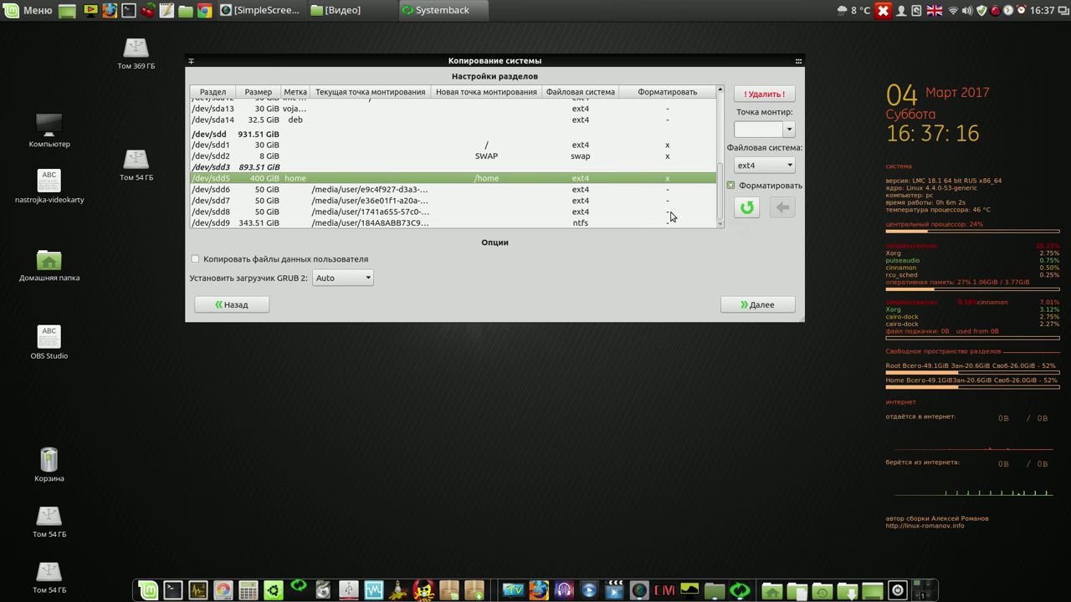
Proceed with the configured partitions and start copying the system, leaving /dev/sdd6 unassigned and user data files excluded
click(576, 191)
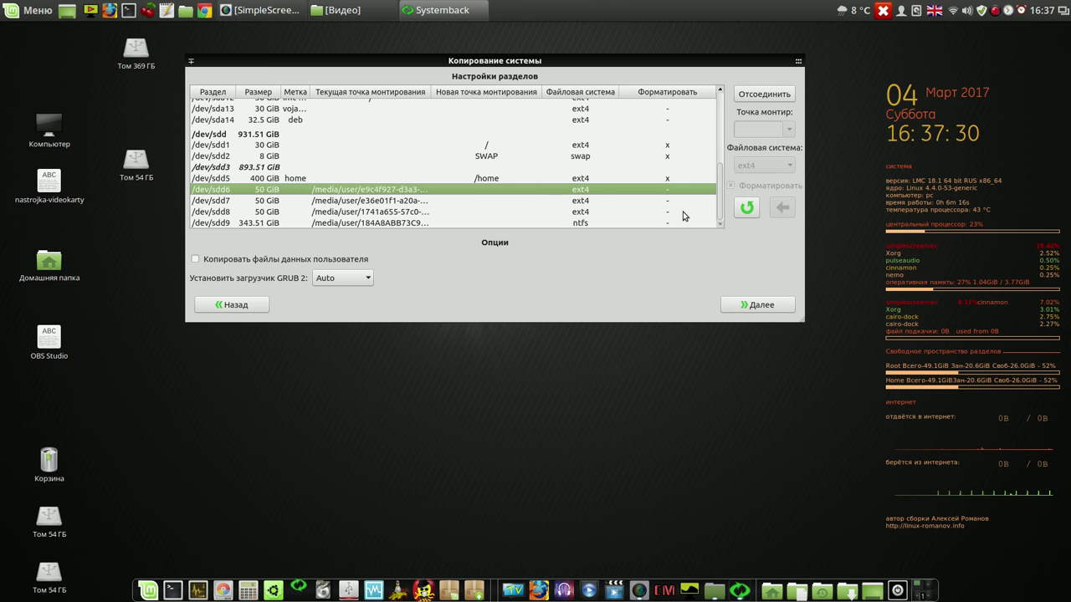
click(761, 305)
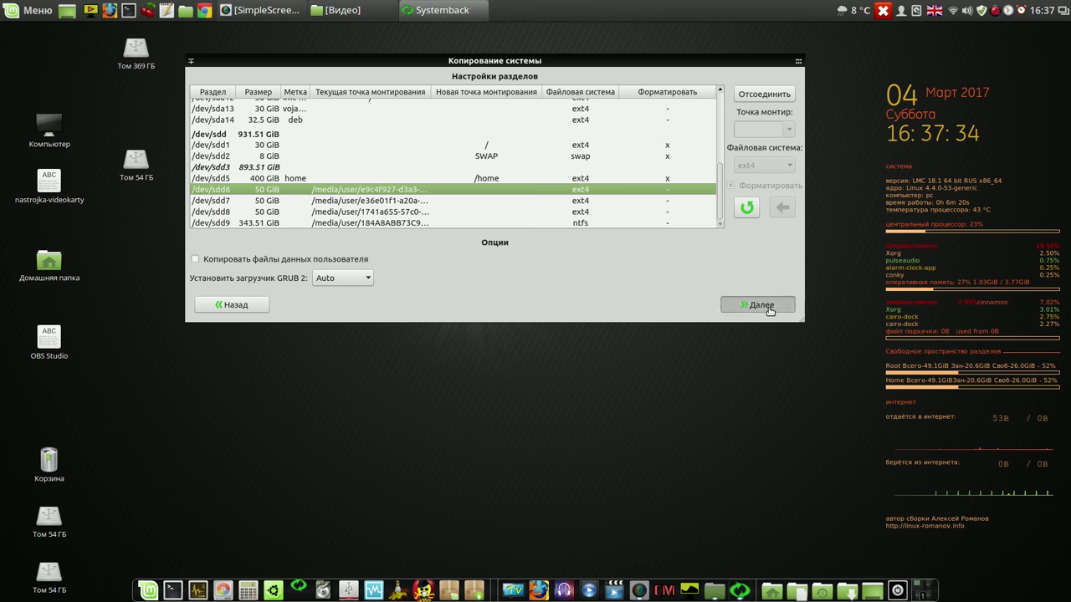
click(617, 237)
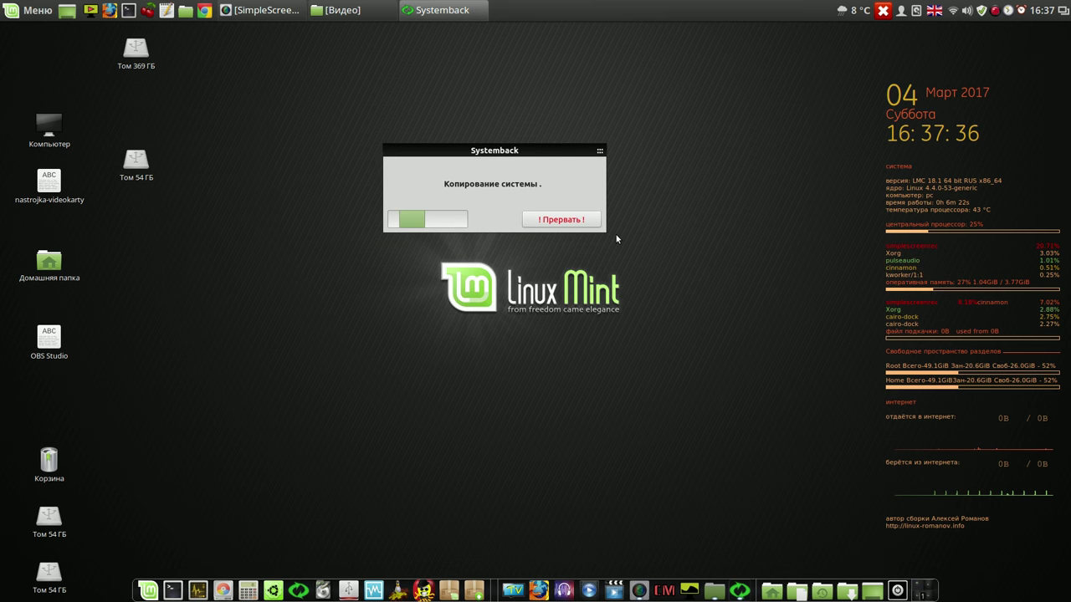
drag(566, 154, 740, 93)
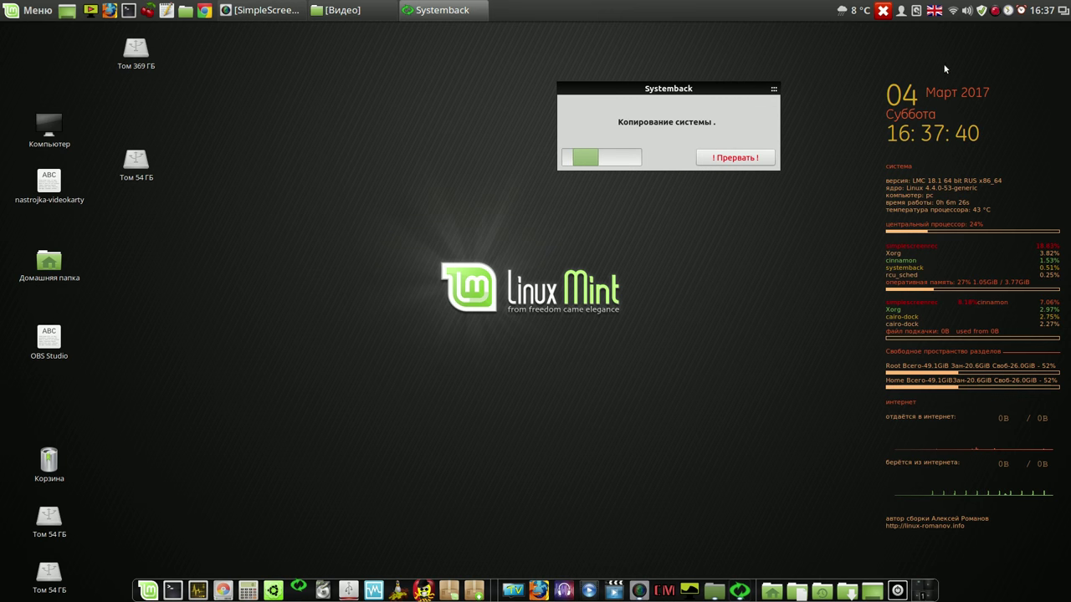
right_click(995, 12)
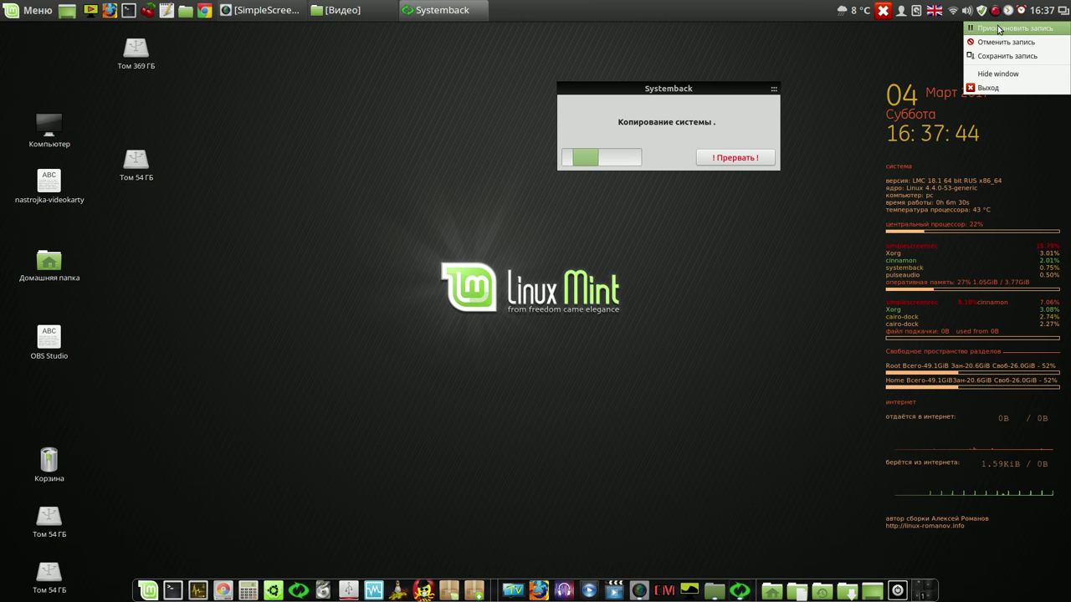
click(1008, 27)
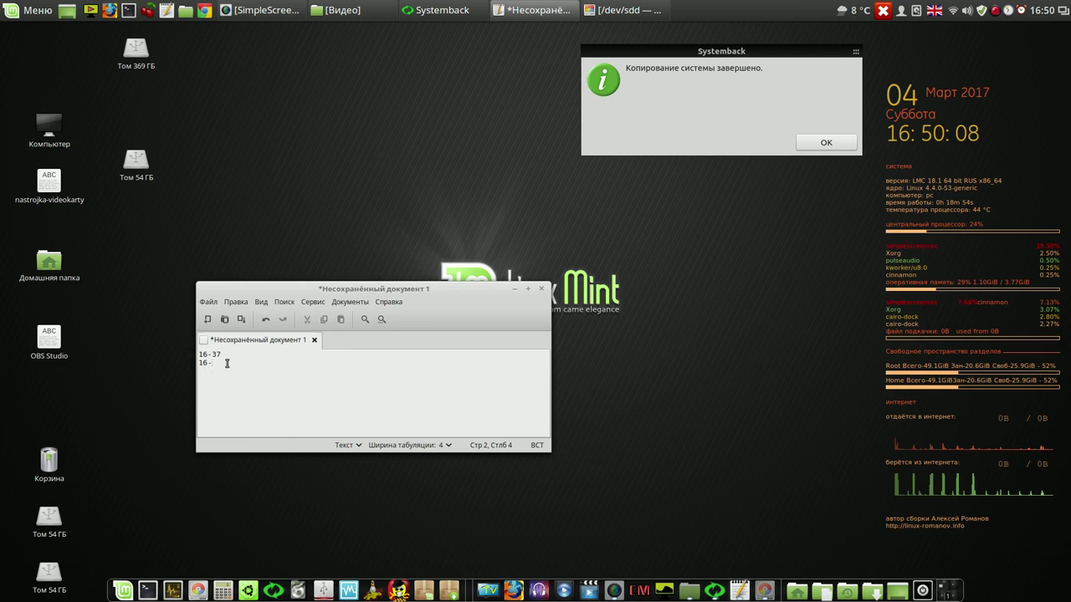
Discard the unsaved time note, acknowledge the finished system copy and close Systemback
click(542, 290)
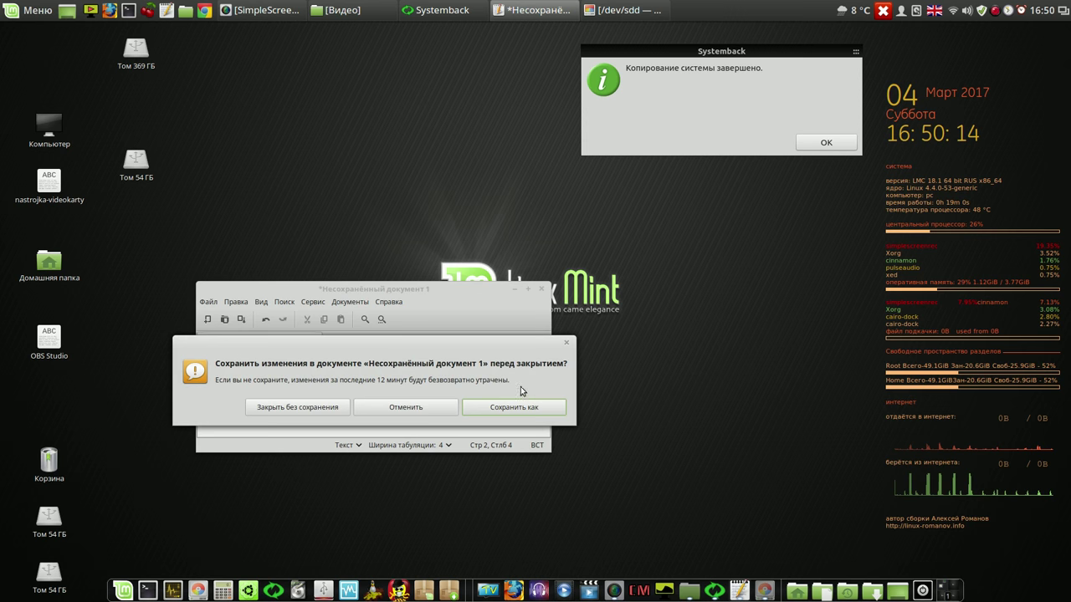
click(324, 409)
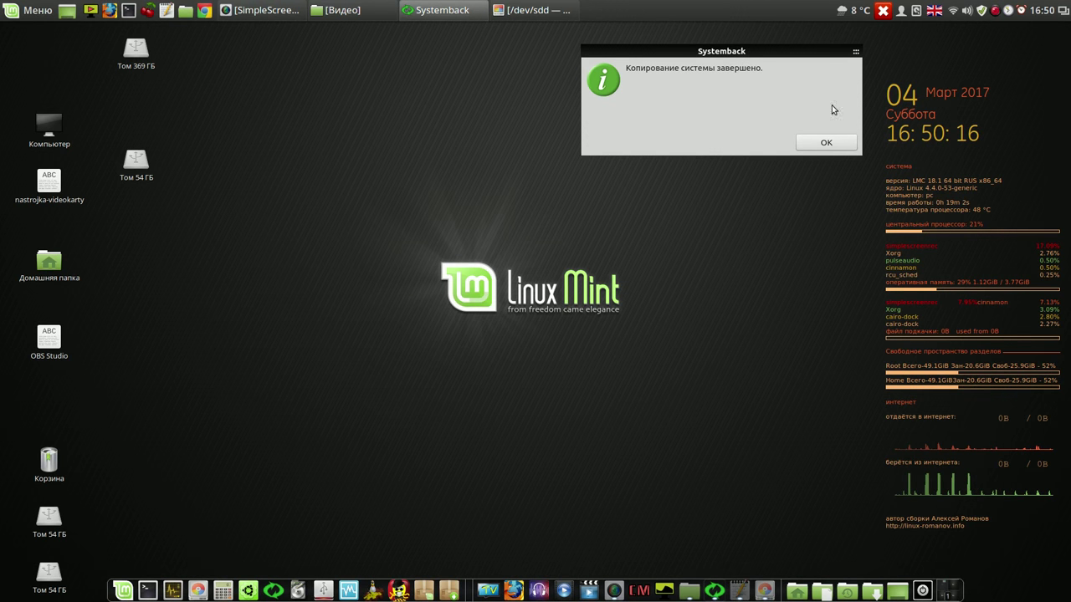
click(825, 143)
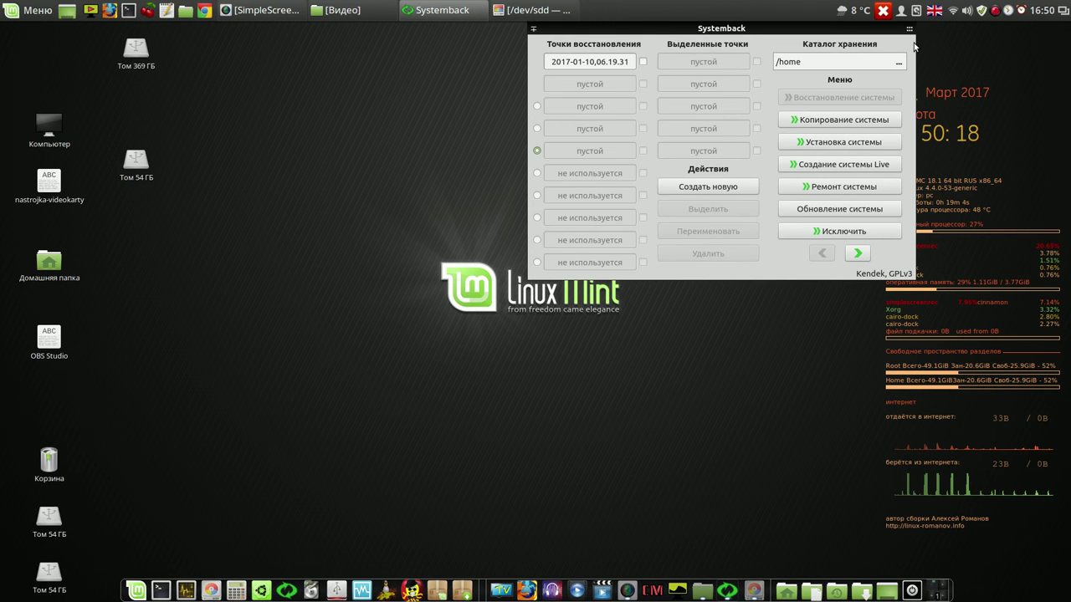
mouse_move(908, 32)
click(875, 28)
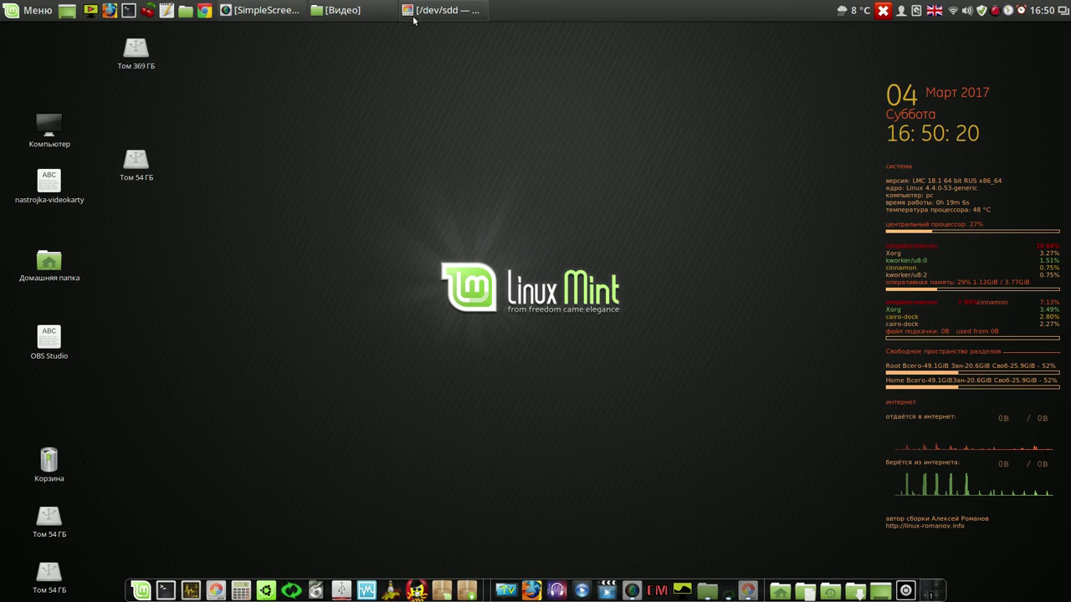
Switch to GParted and examine the used and free space of /dev/sdd1
click(443, 10)
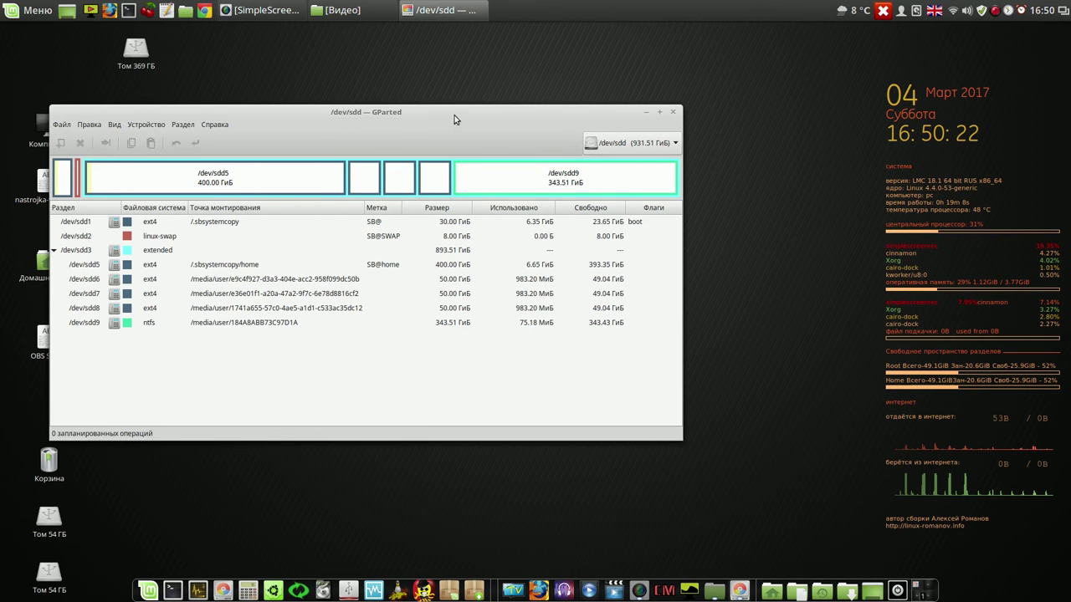
click(560, 221)
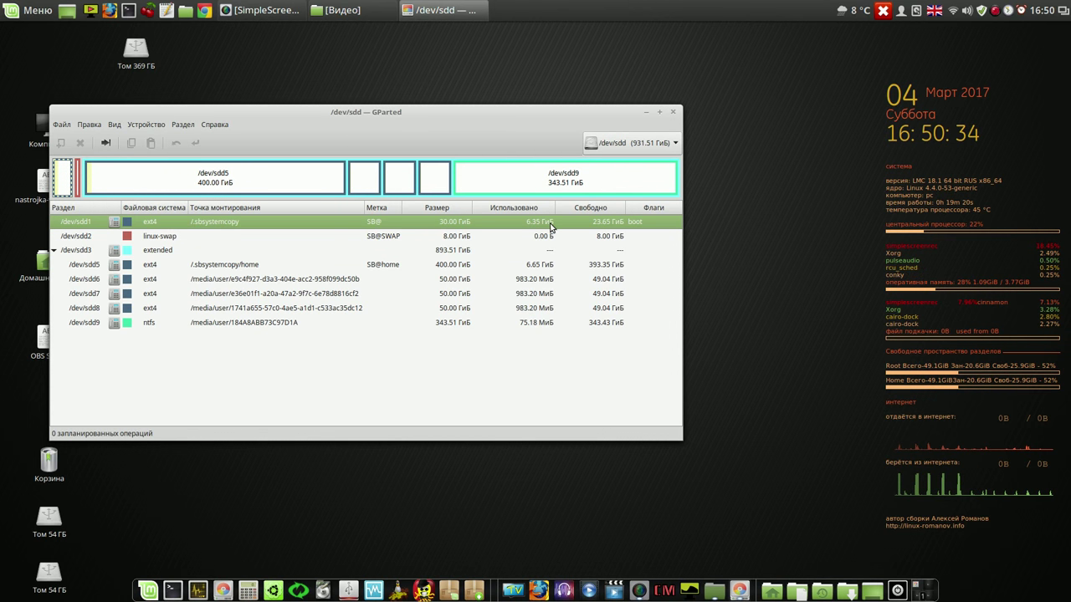
click(598, 241)
click(607, 222)
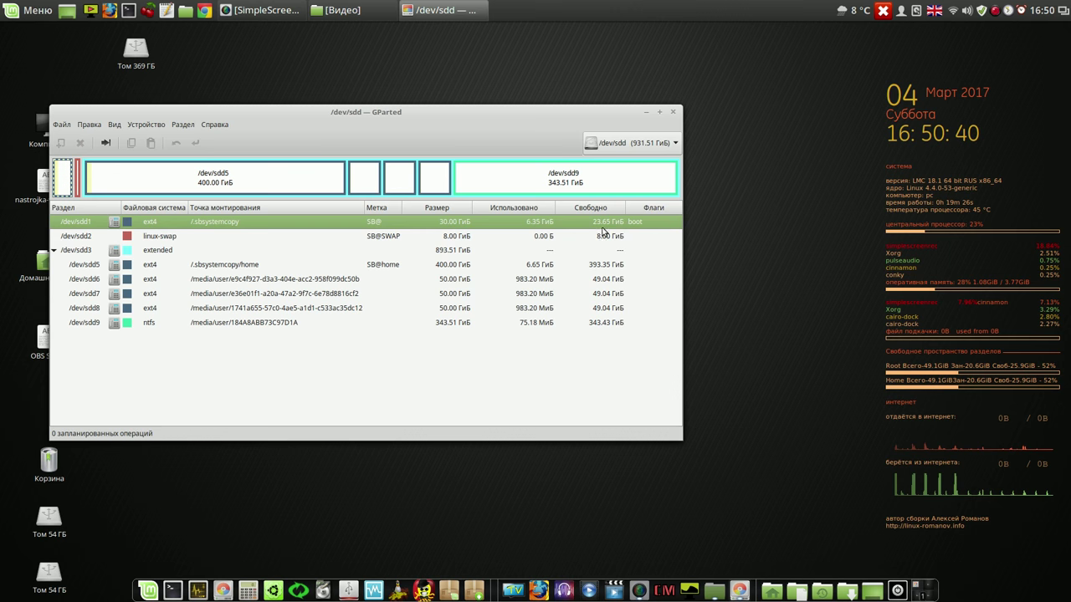
Check the boot flag in the flag settings of /dev/sdd1, look at the /dev/sdd2 swap partition and close GParted
right_click(588, 223)
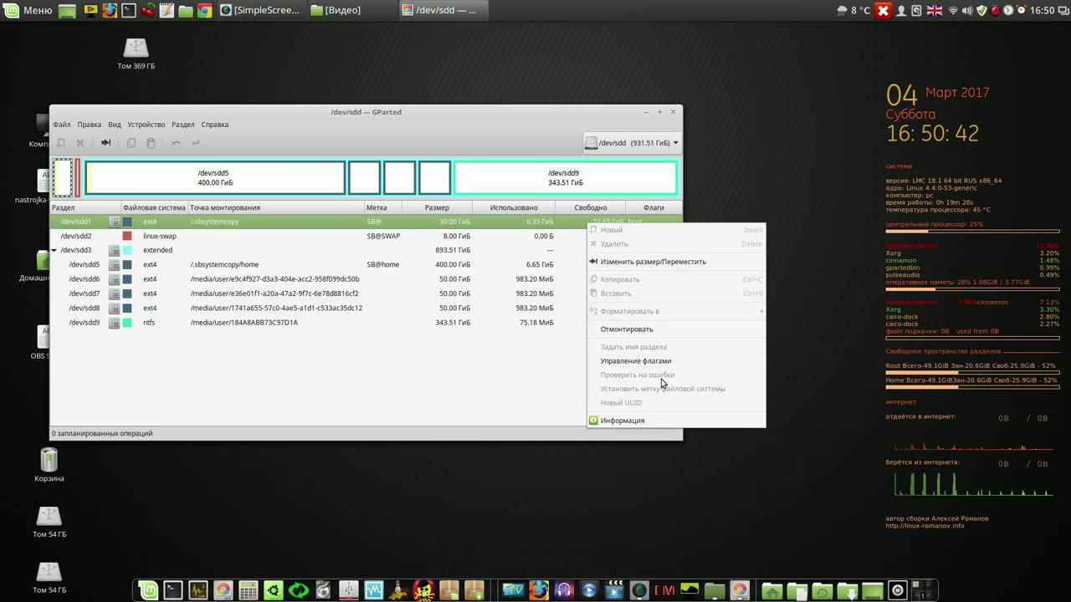
click(648, 361)
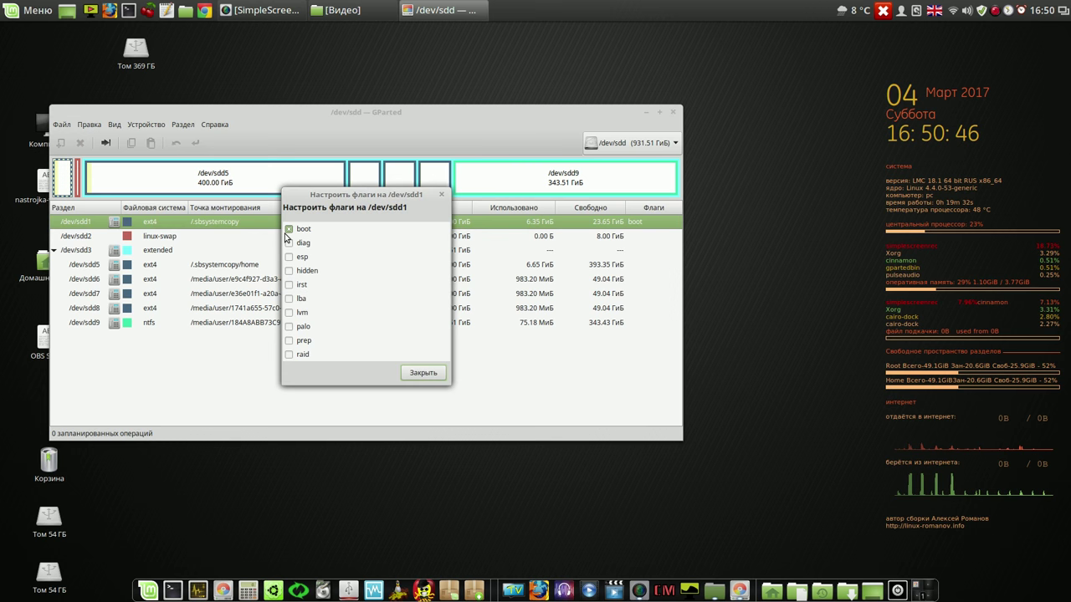
click(423, 374)
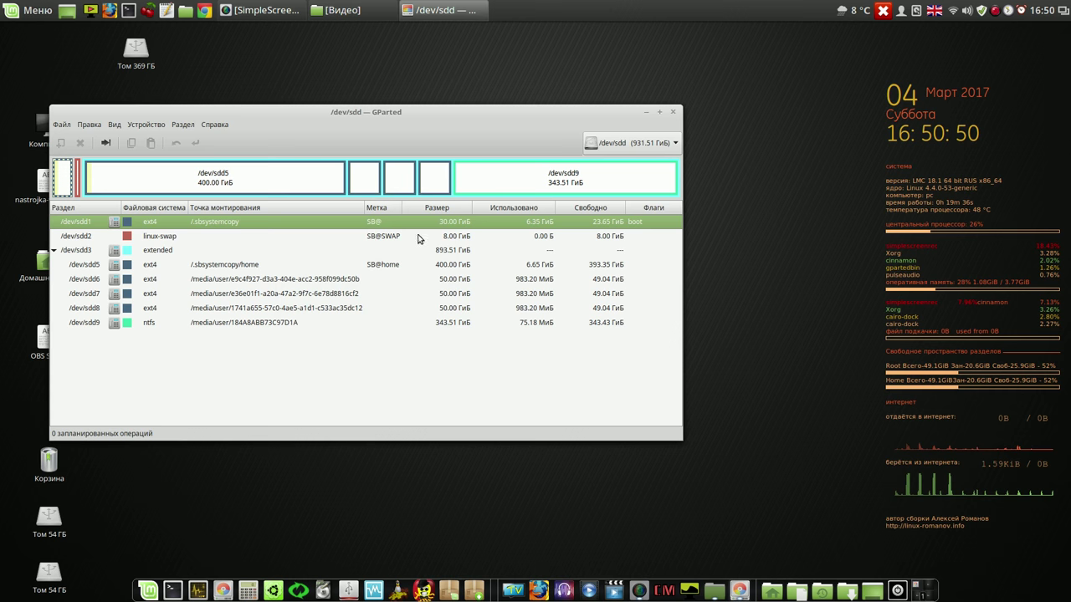
click(418, 238)
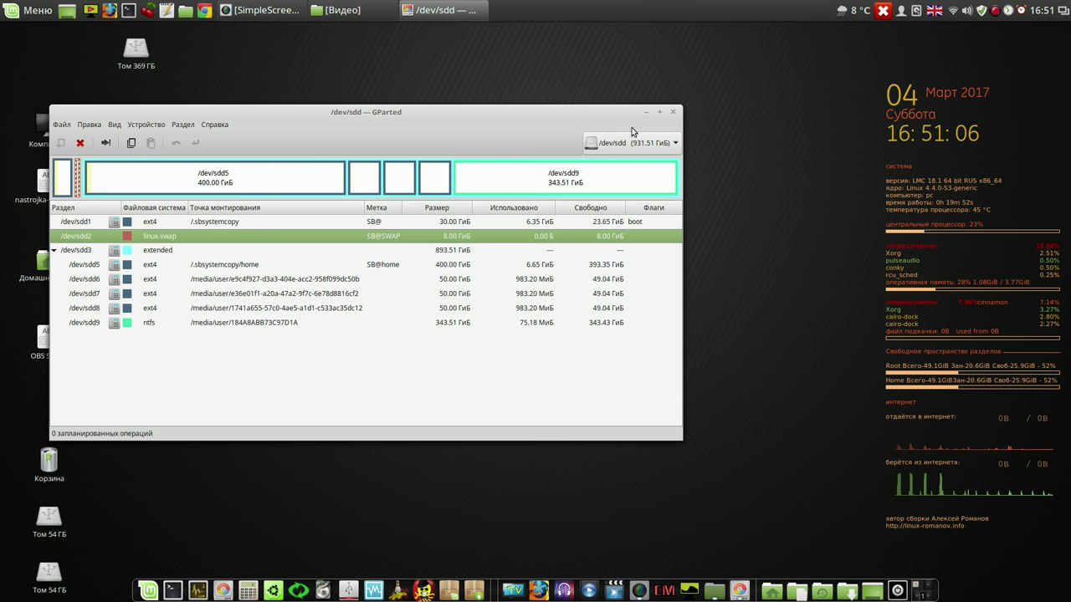
click(674, 113)
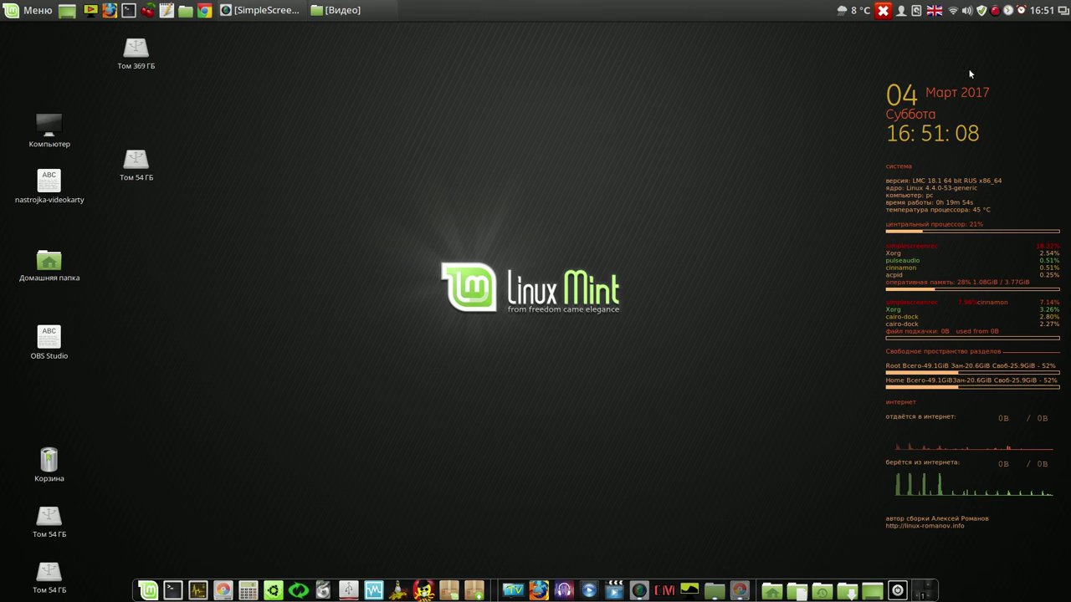
click(995, 10)
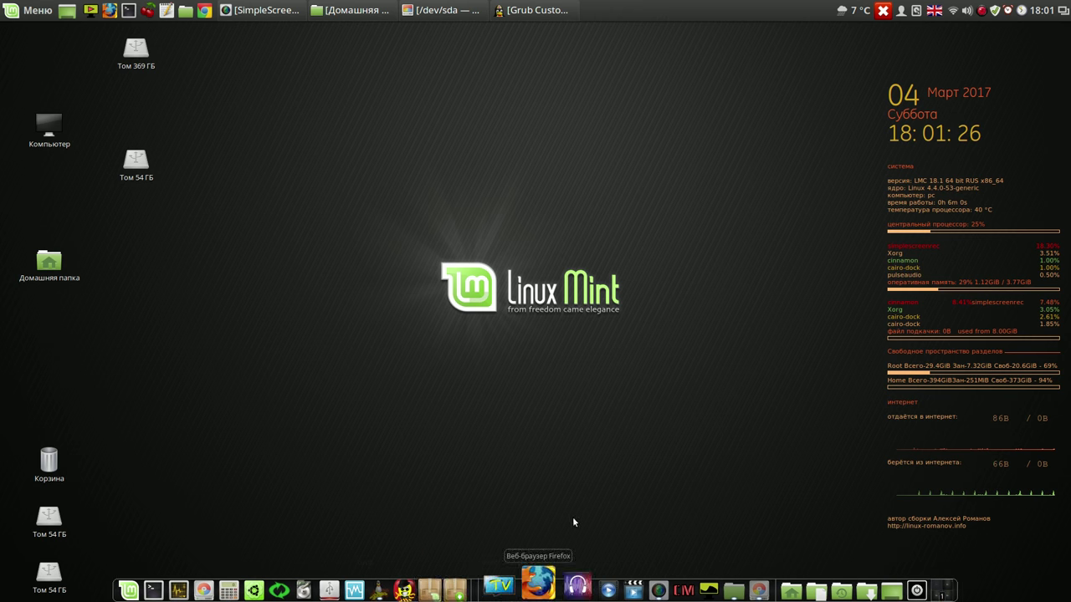
Launch Super Boot Manager, authorize it with the root password and open its Grub-manager
click(424, 588)
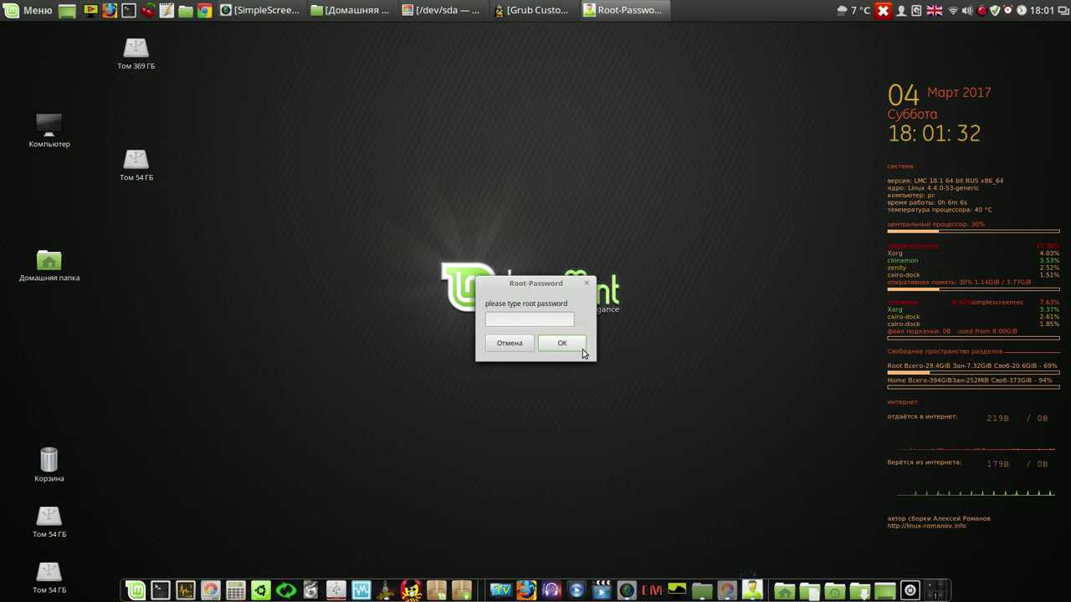
text(1)
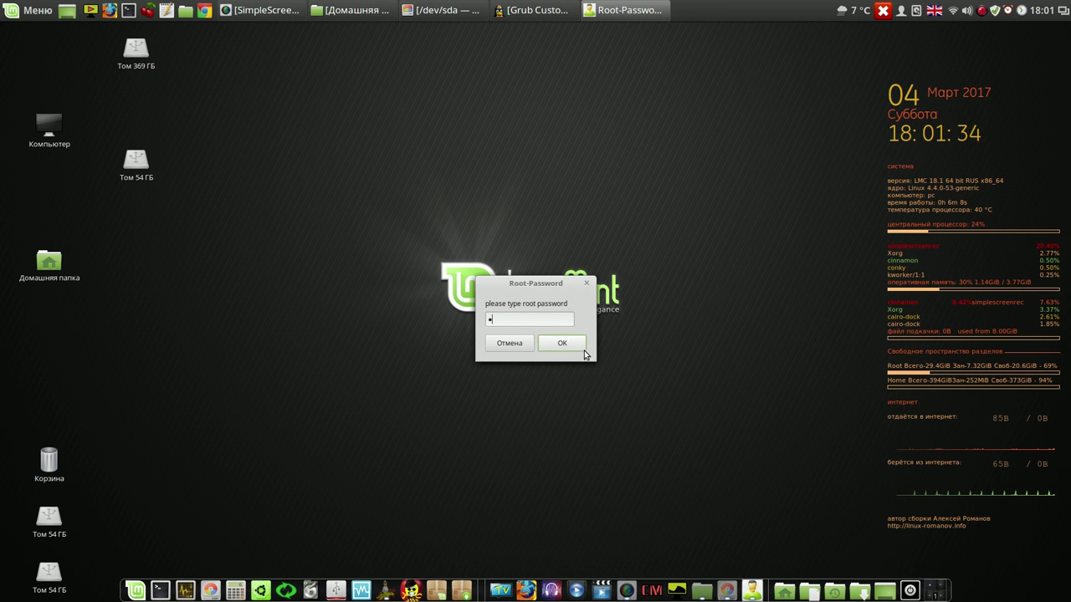
click(563, 353)
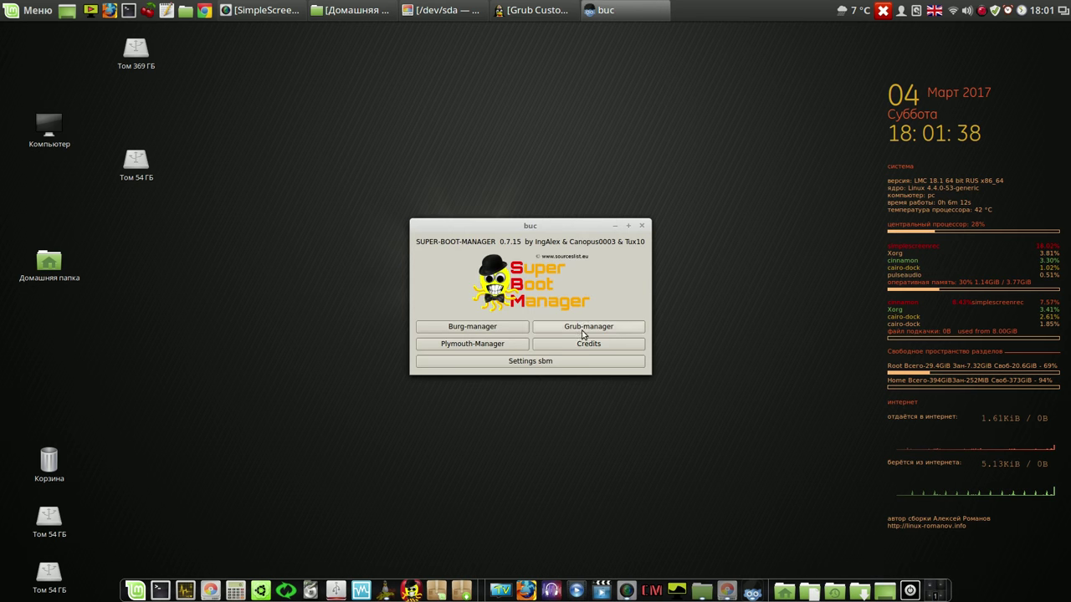
click(584, 328)
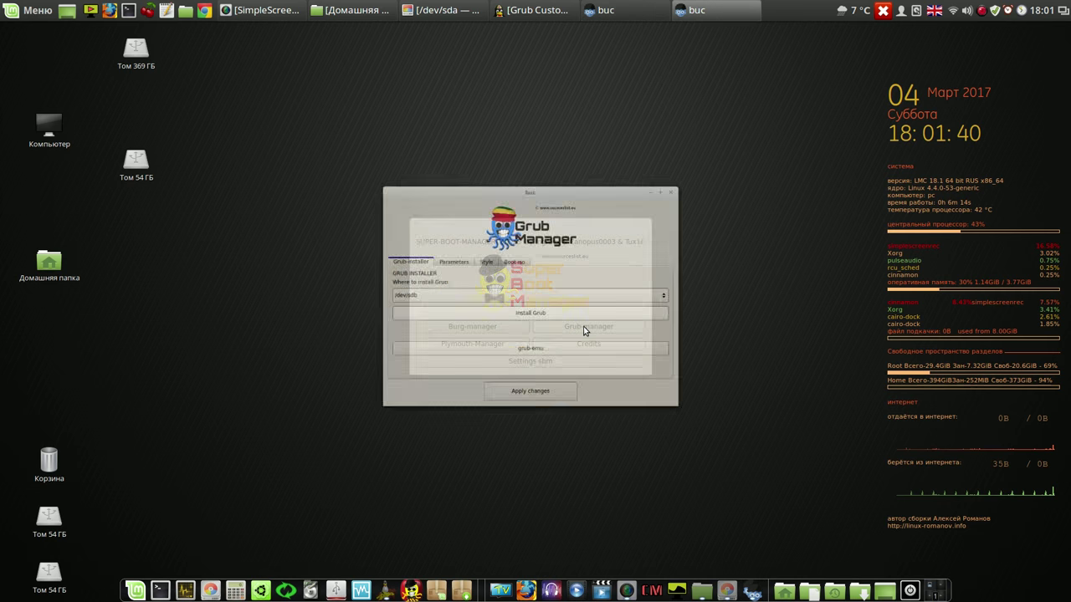
Preview the boot menu in the grub-emu emulator, then close the emulator
click(566, 363)
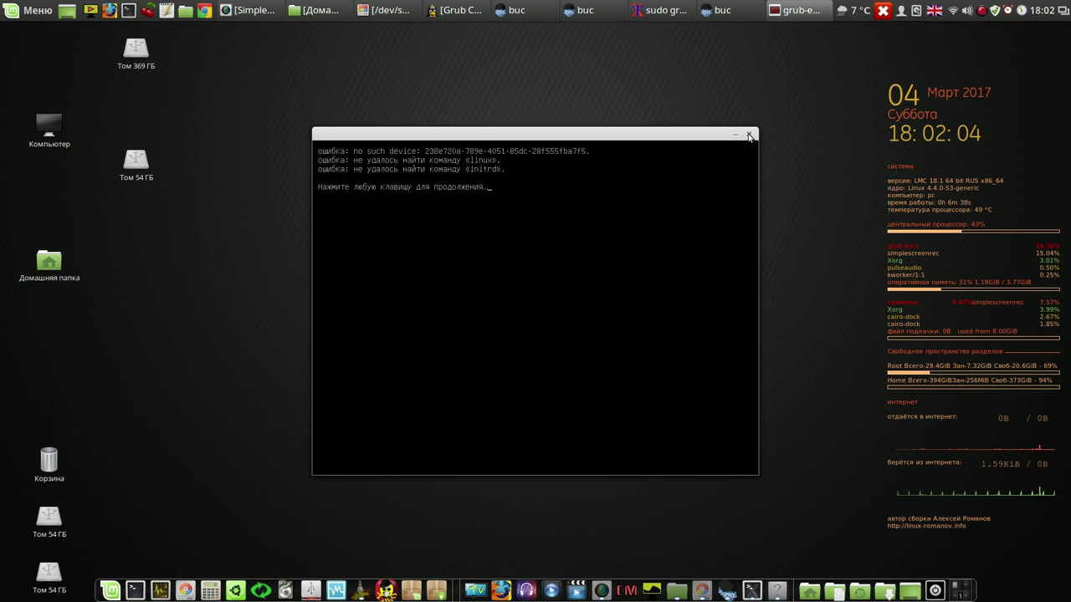
click(725, 13)
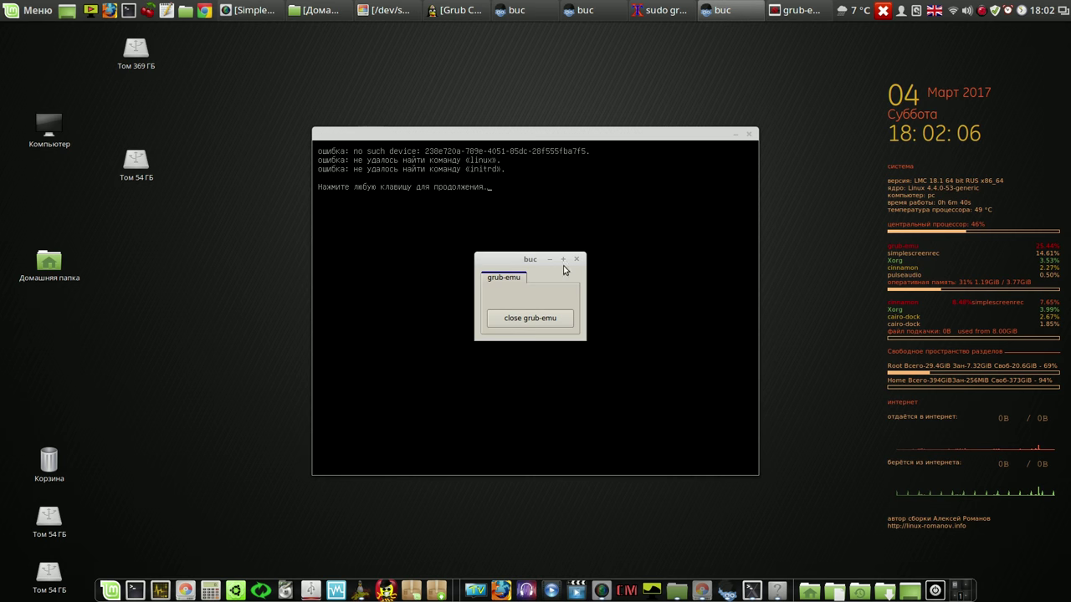
click(545, 319)
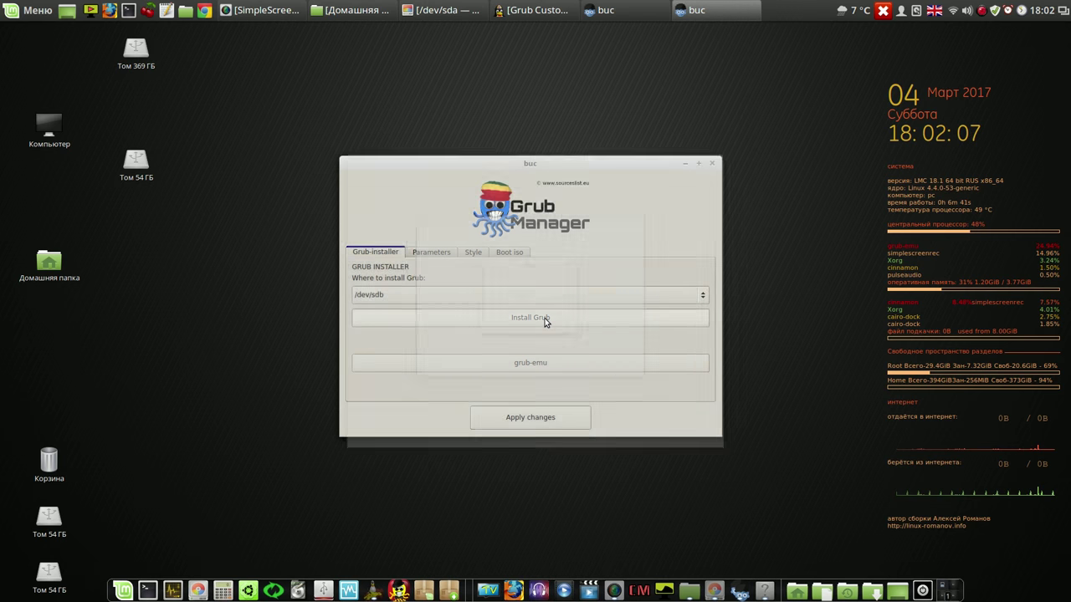
Minimize both Super Boot Manager windows, switch to GParted and enlarge its window to show all /dev/sda partitions
click(683, 163)
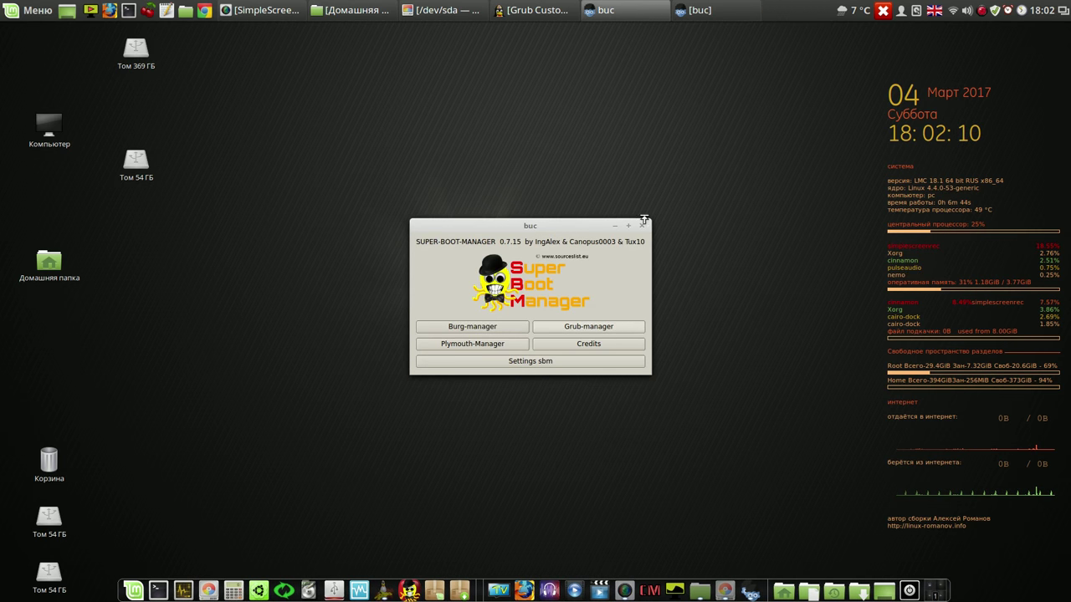
click(614, 227)
click(445, 10)
drag(446, 53, 537, 71)
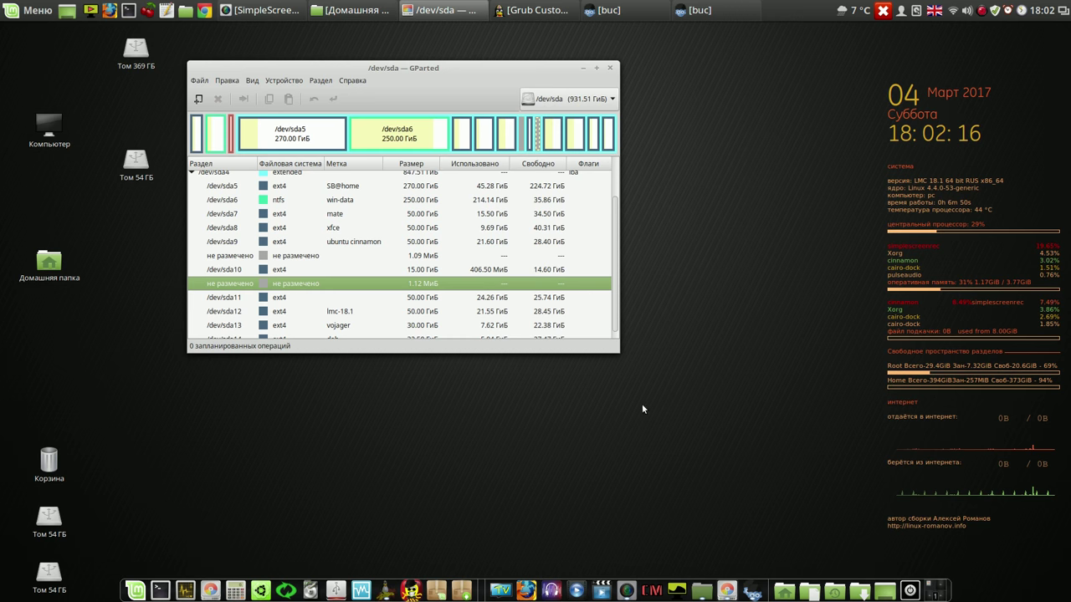
drag(618, 351, 747, 461)
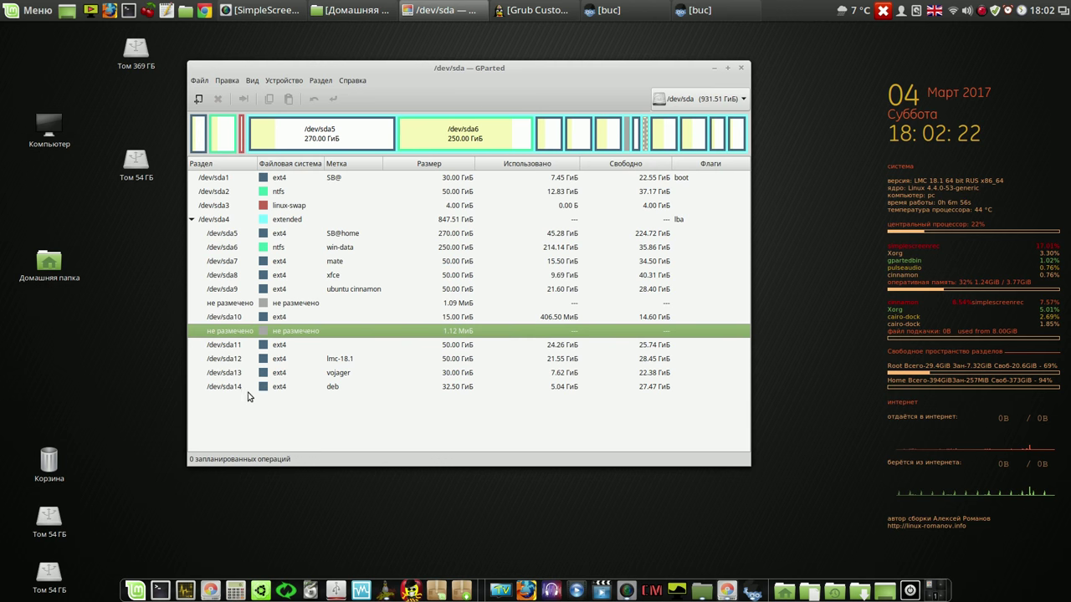
Display the /dev/sdb disk in GParted and examine its root partition /dev/sdb1 and swap partition /dev/sdb2
click(743, 99)
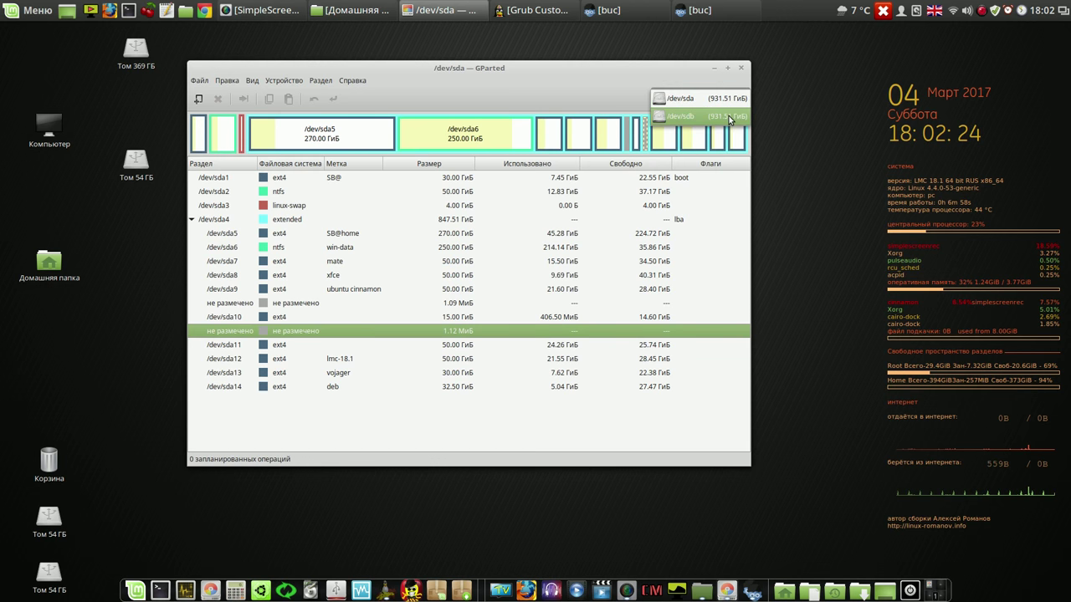
click(729, 115)
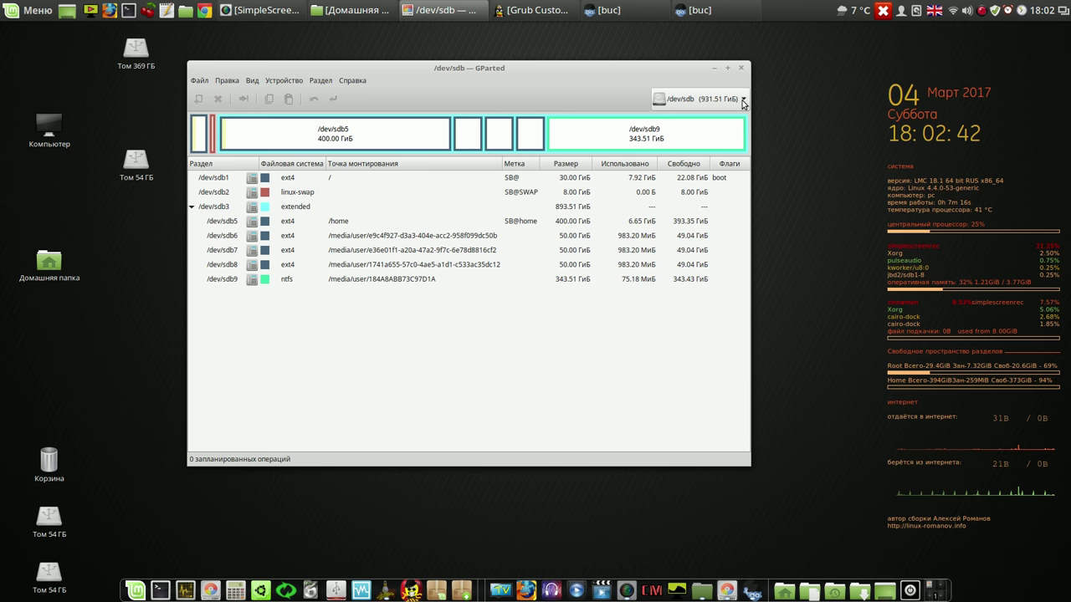
click(329, 179)
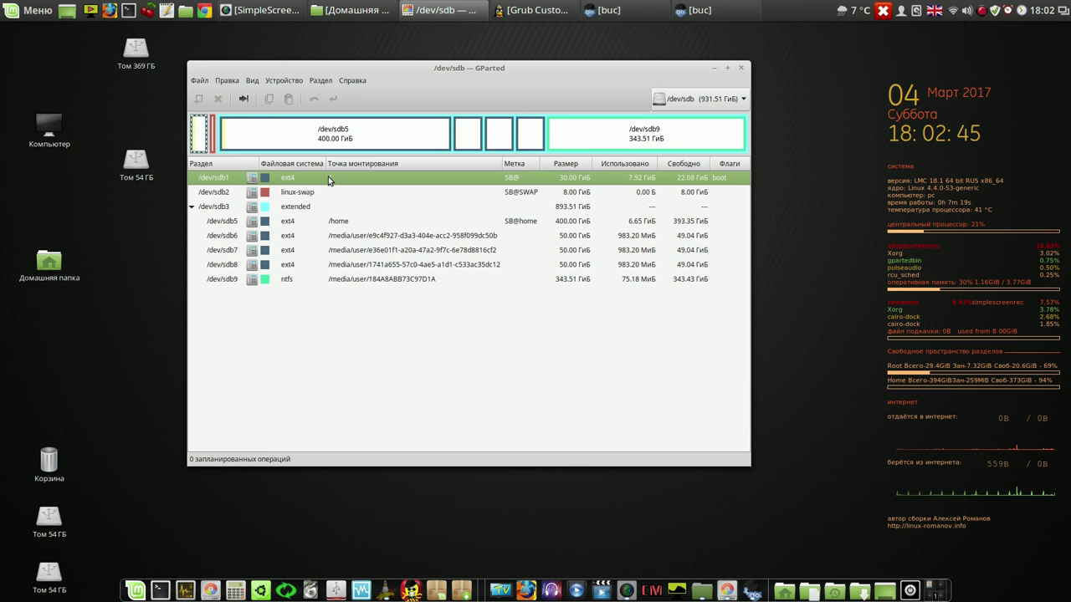
click(645, 196)
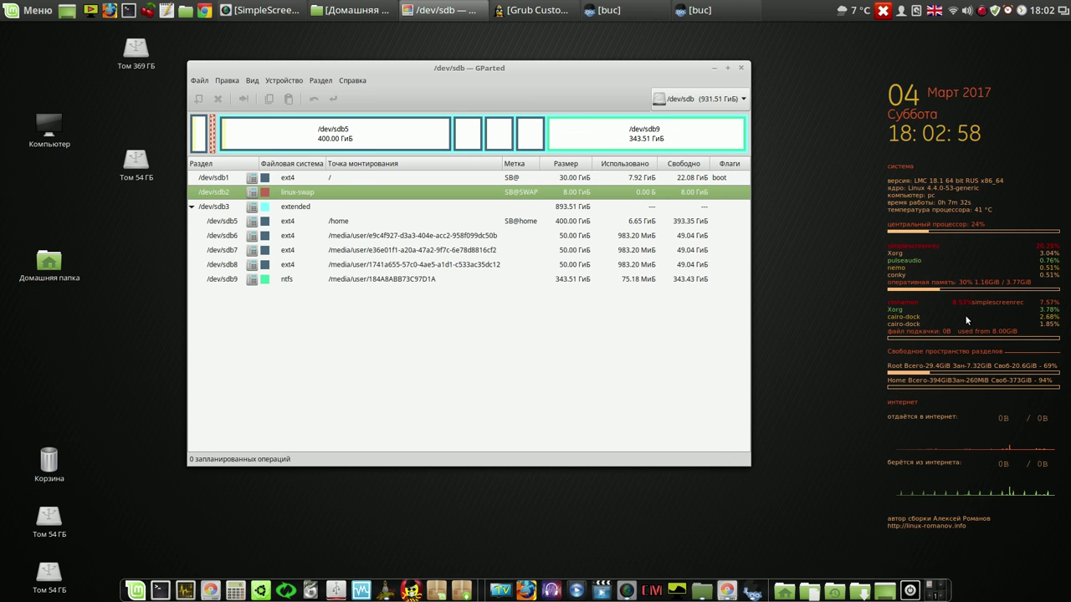
Return to the /dev/sda disk and examine its swap partition /dev/sda3
click(743, 99)
click(729, 81)
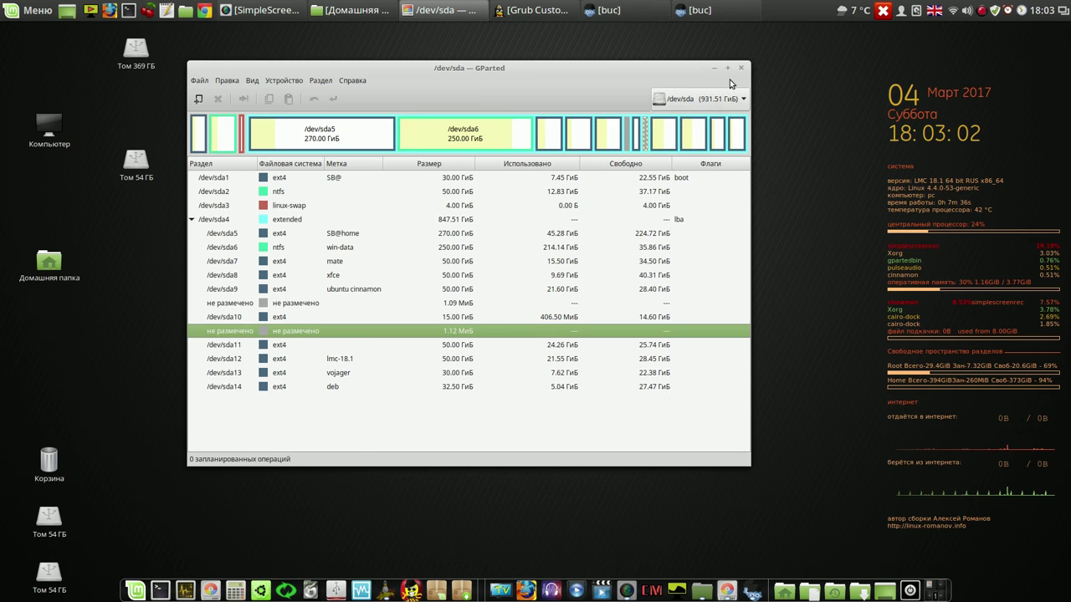
click(656, 206)
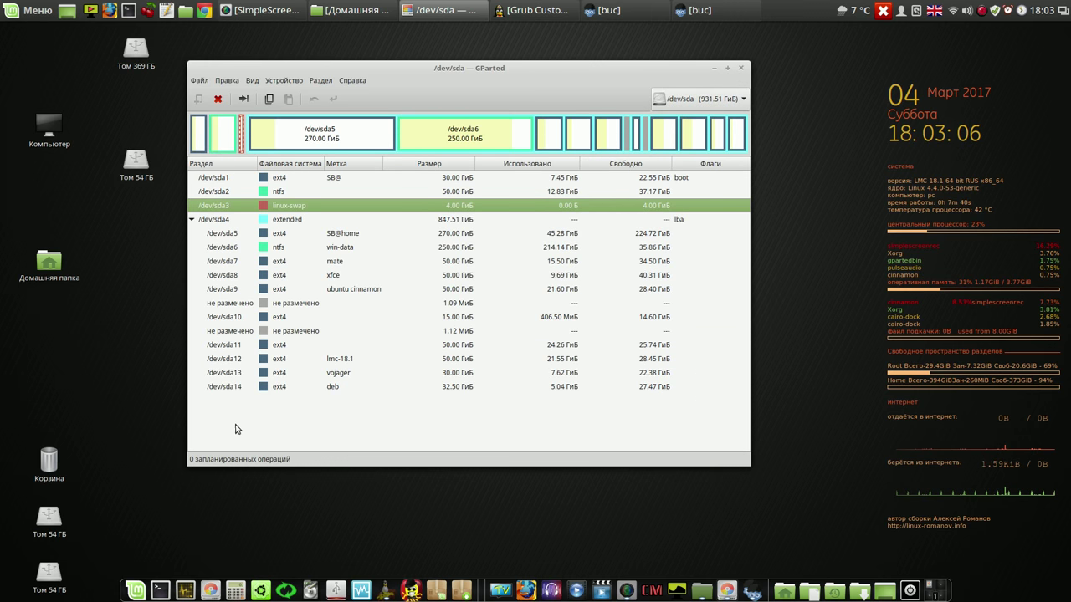
Display the /dev/sdb disk again and examine the spare ext4 partitions /dev/sdb6 and /dev/sdb7
click(739, 100)
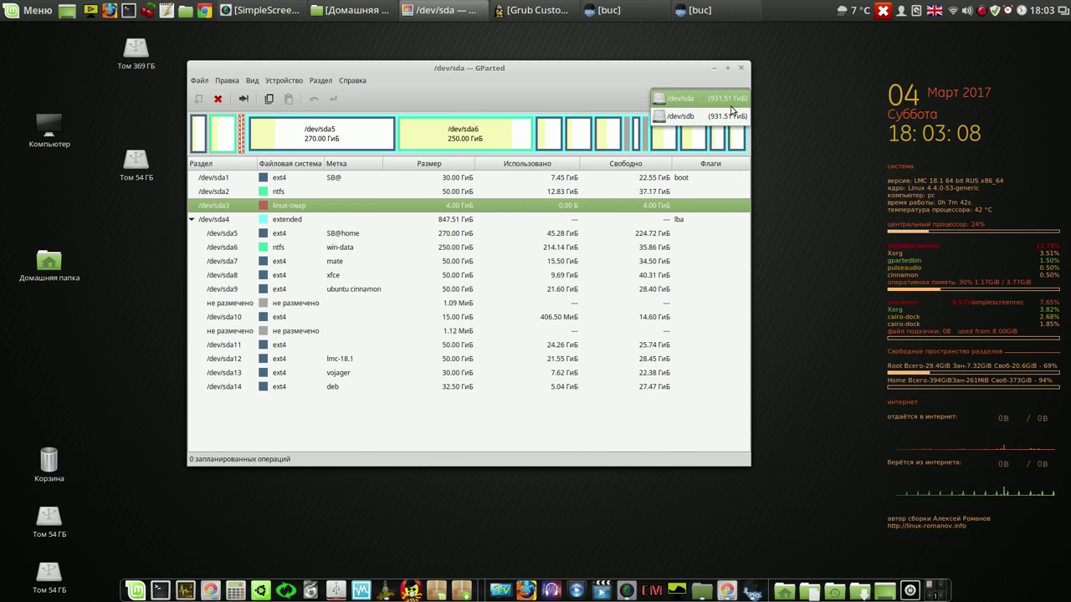
click(728, 114)
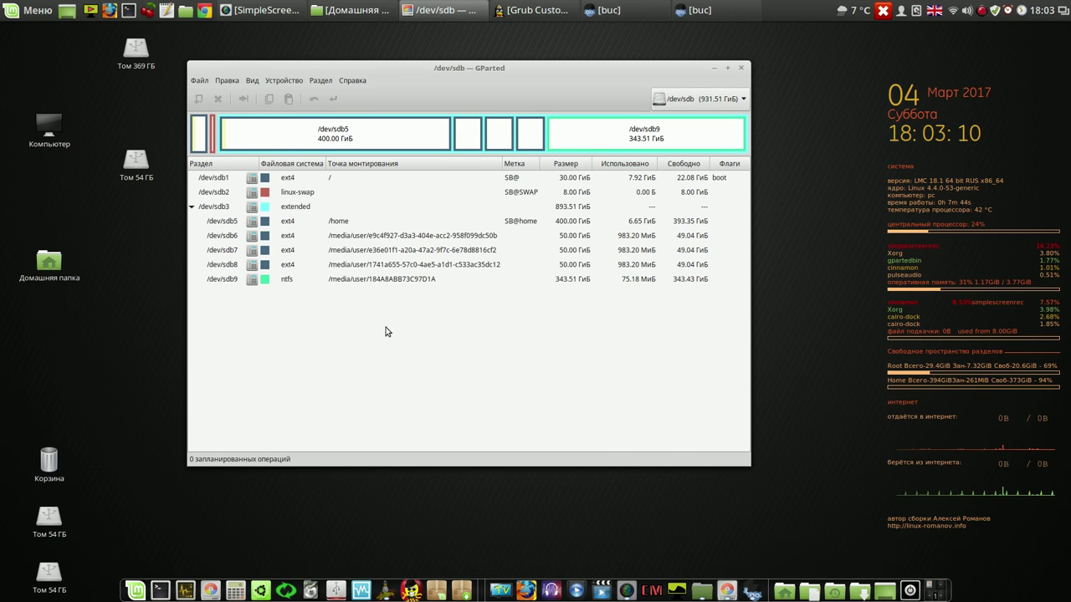
click(487, 237)
click(487, 252)
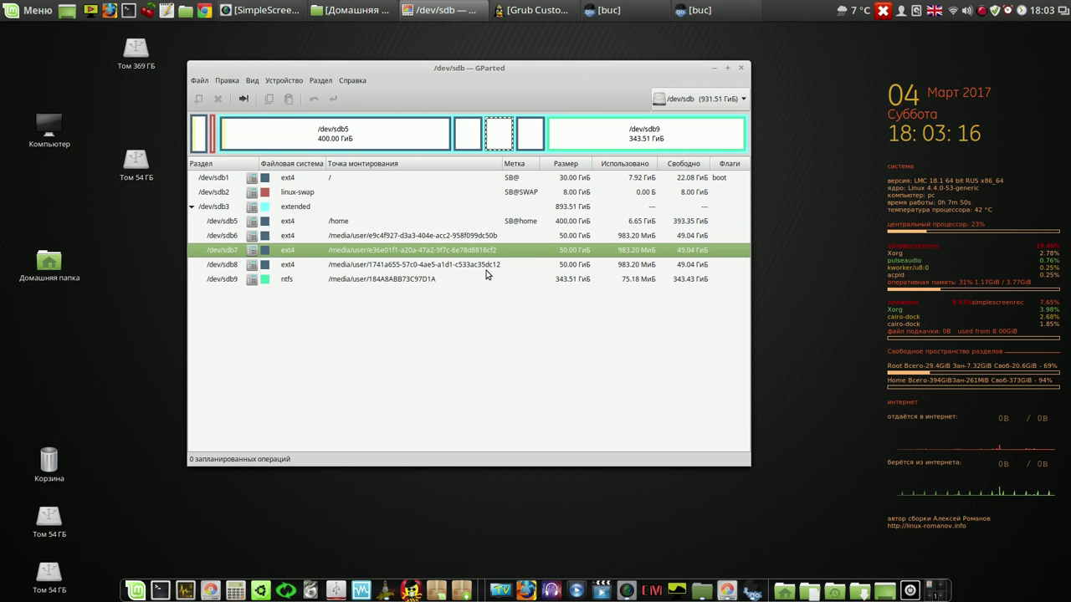
Examine the spare ext4 partition /dev/sdb8, the ntfs partition /dev/sdb9 and the home partition /dev/sdb5, leaving GParted minimized
click(488, 268)
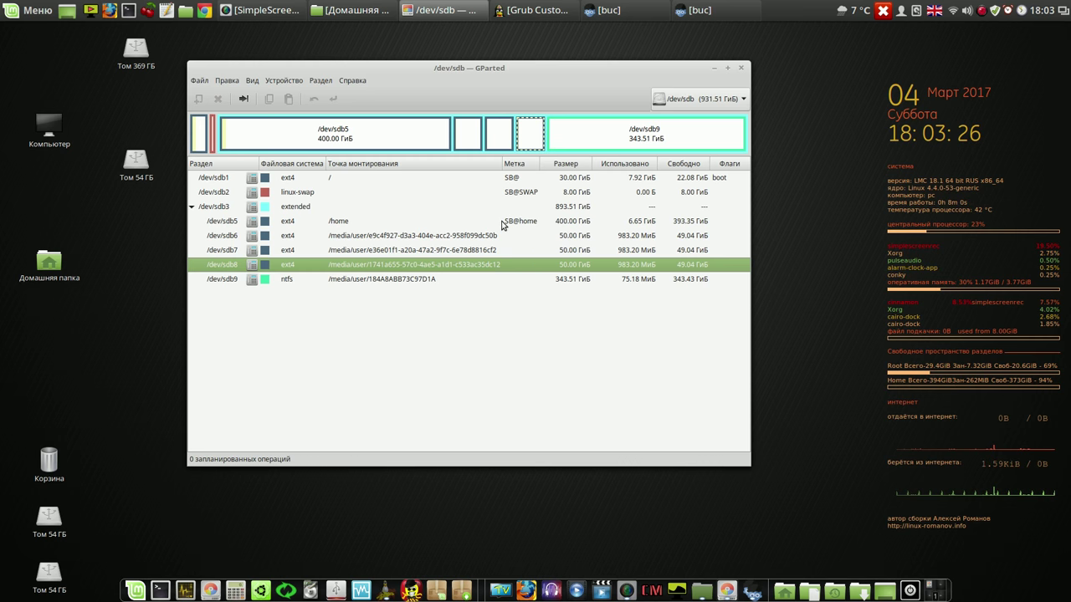
click(420, 280)
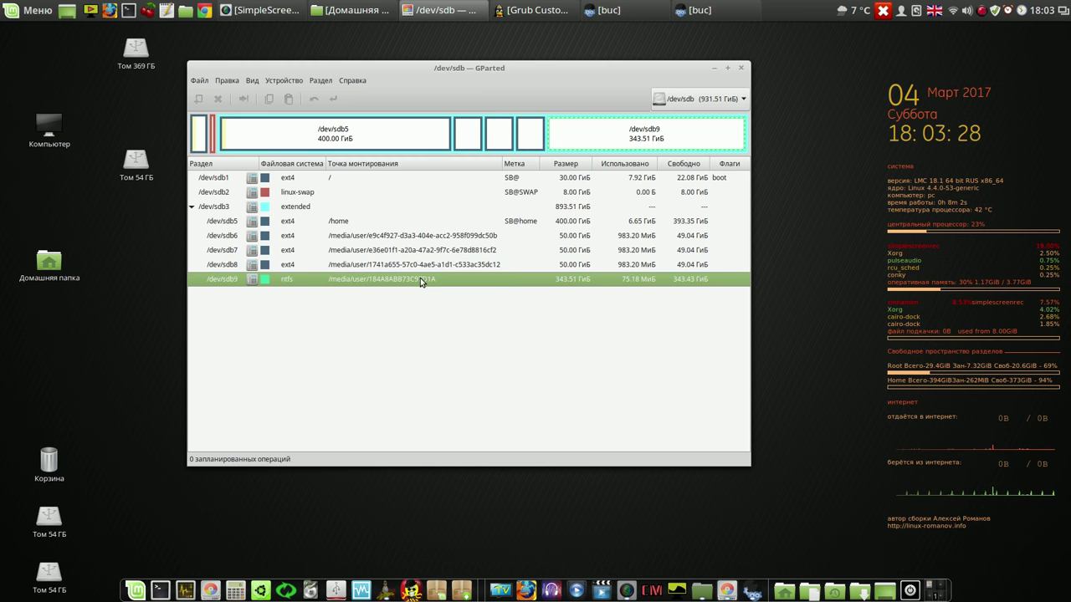
click(355, 222)
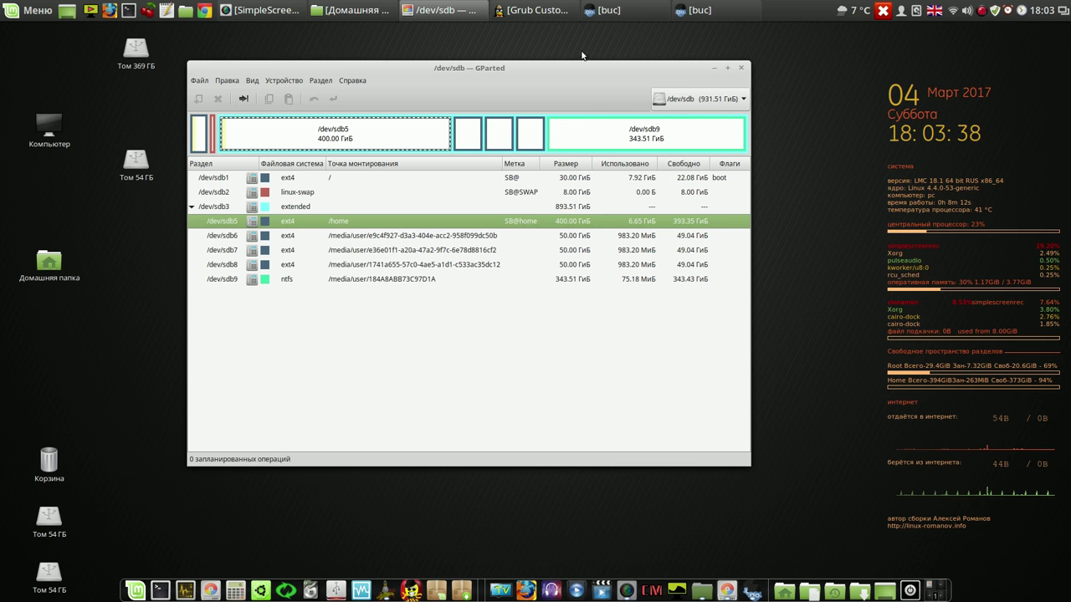
click(714, 68)
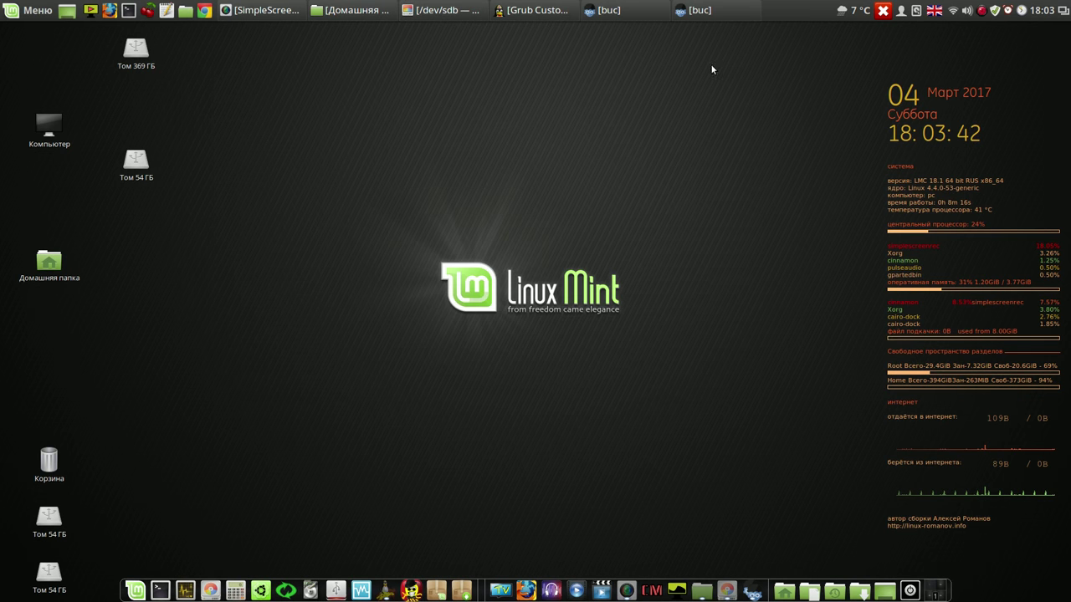
Switch to Grub Customizer and remove the Deepin 15.3, Ubuntu on /dev/sda9, both PCLinuxOS and Windows 10 boot entries
click(545, 17)
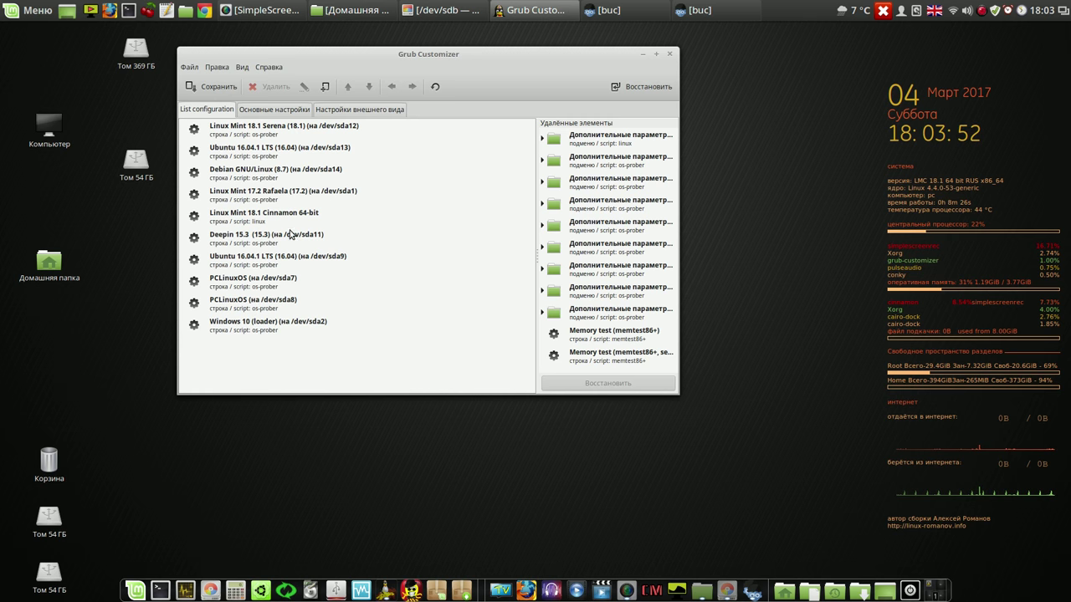
click(264, 217)
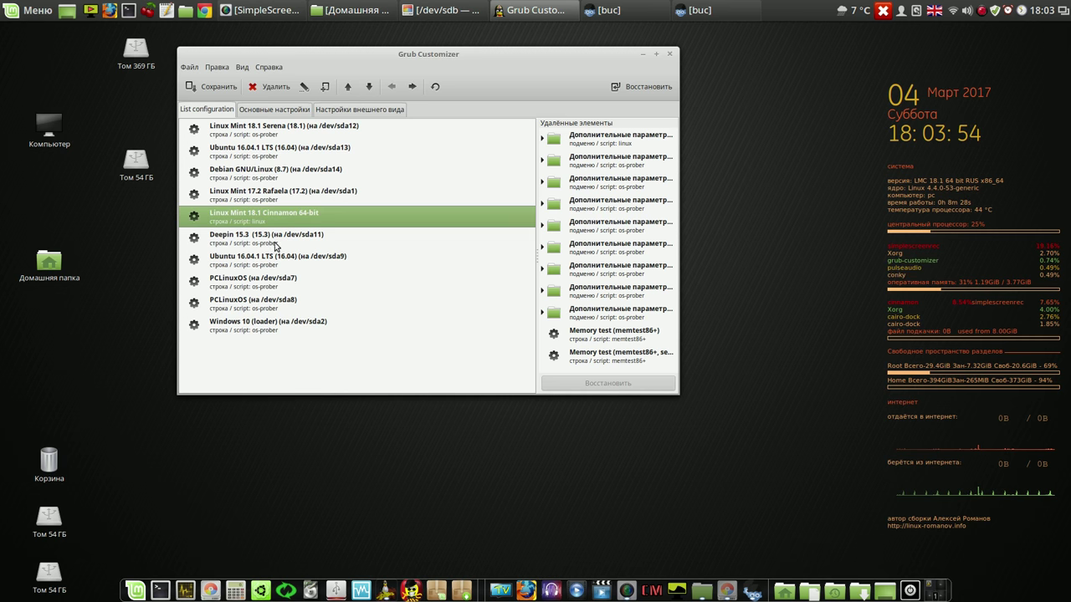
click(290, 238)
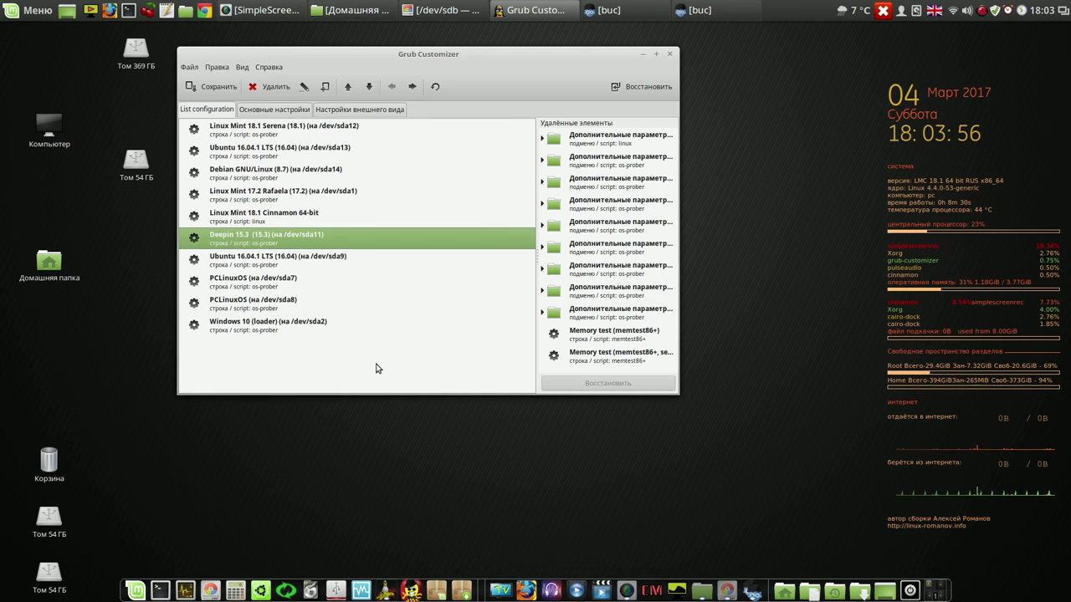
key(shift+Down)
key(shift+Down)
key(shift+Down)
key(shift+Down)
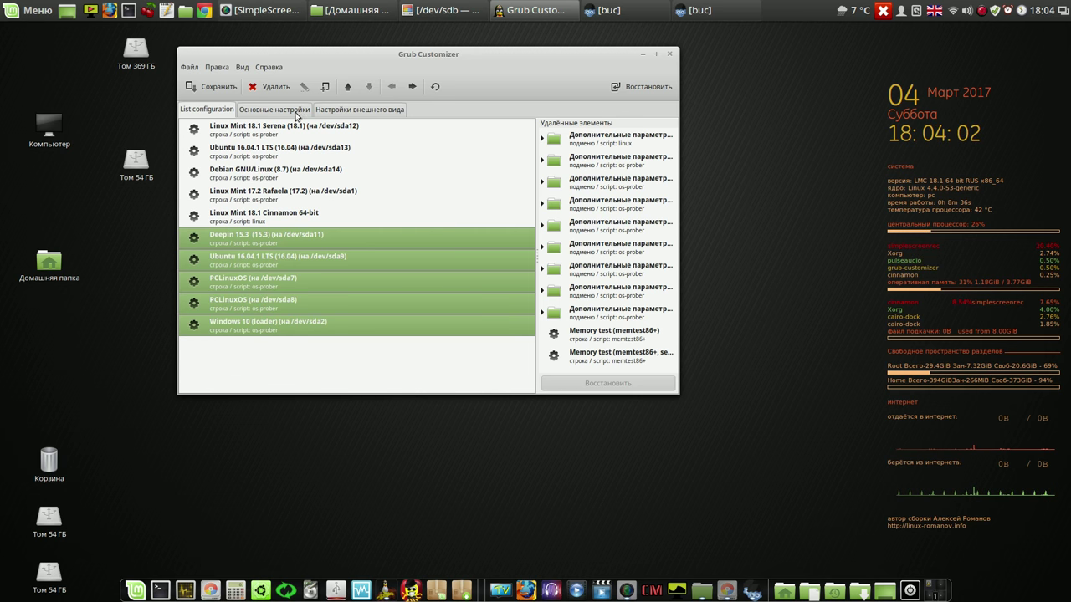
click(274, 88)
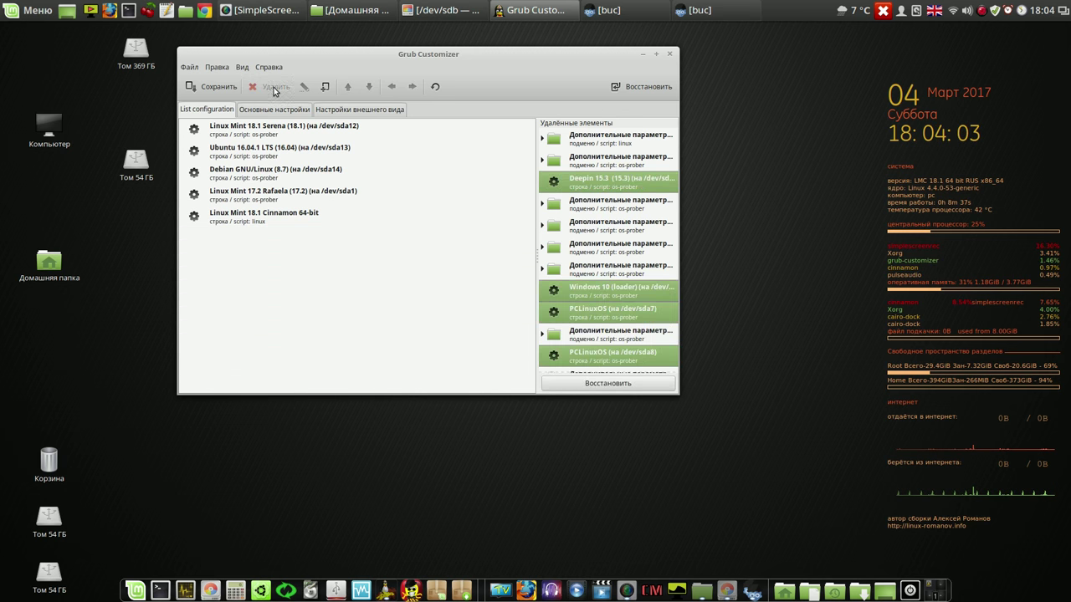
Remove the Linux Mint 18.1 Serena, Ubuntu on /dev/sda13, Debian 8.7 and Linux Mint 17.2 Rafaela boot entries
click(295, 192)
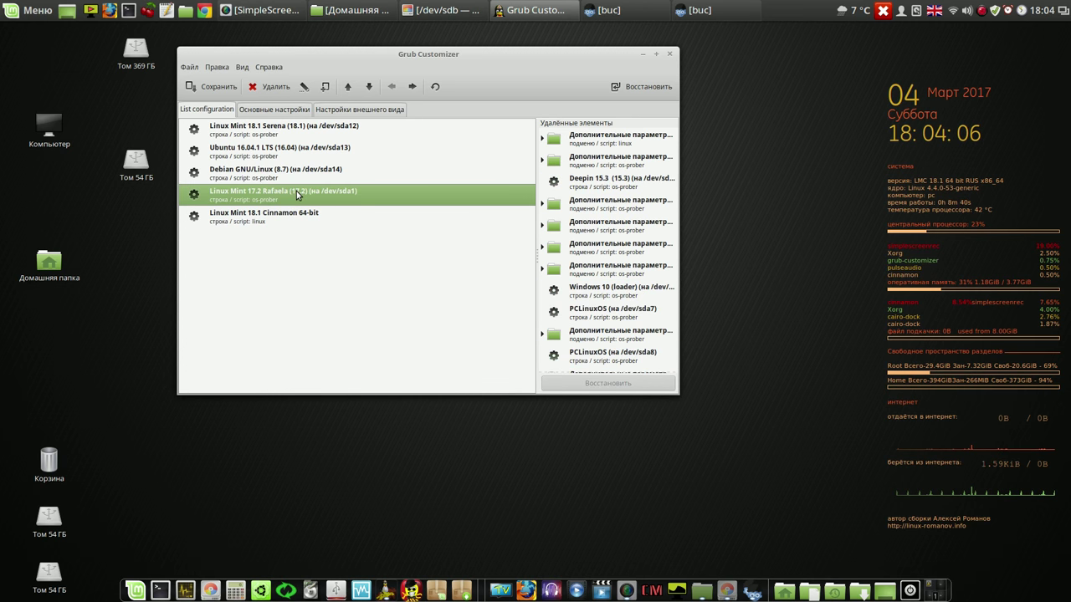
key(shift+Up)
key(shift+Up)
key(shift+Up)
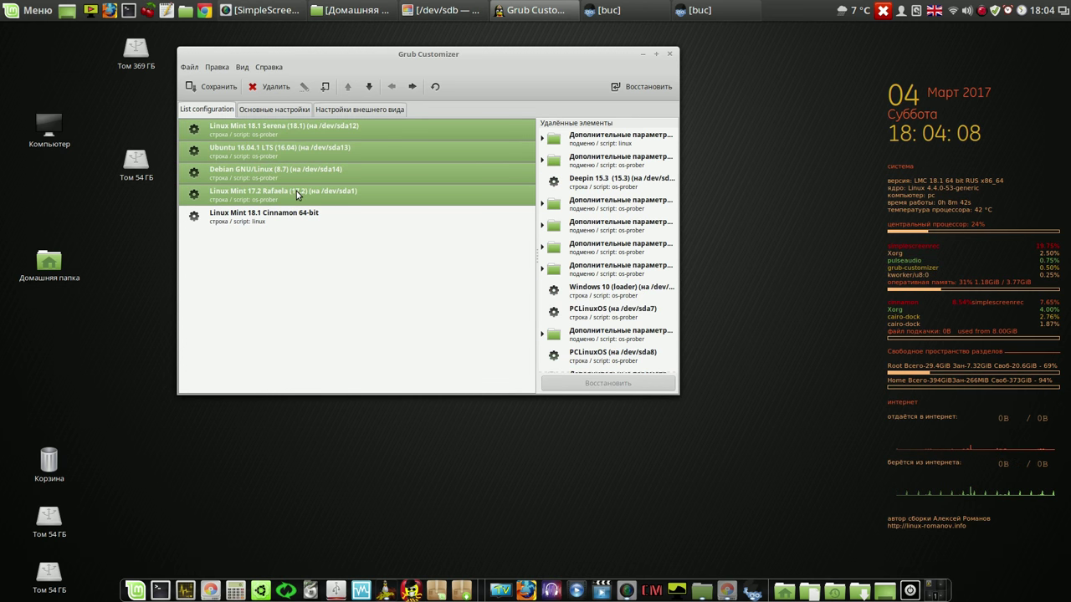
click(276, 87)
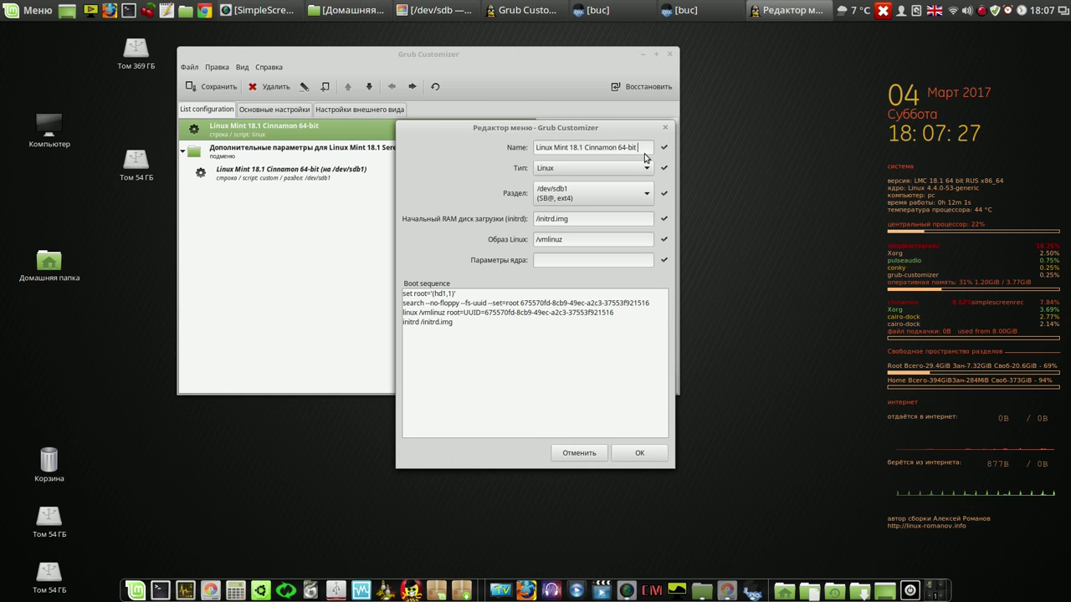
Rename the /dev/sdb1 boot entry as Linux Mint 18.1 Cinnamon 64-bit EXT and remove the additional-parameters submenu for Linux Mint 18.1 Serena
text(XT)
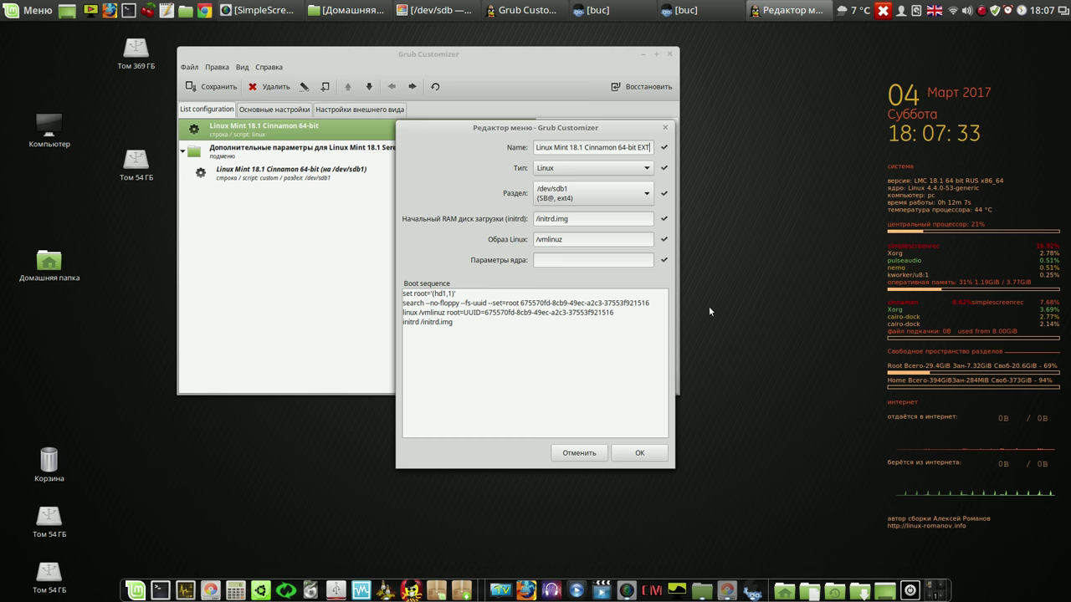
click(640, 454)
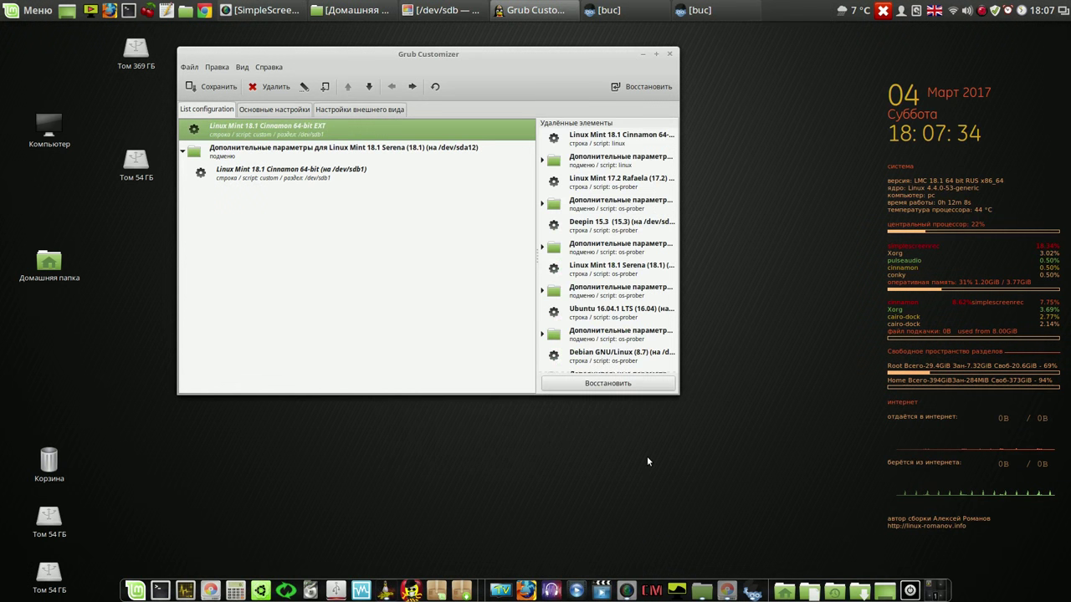
click(316, 155)
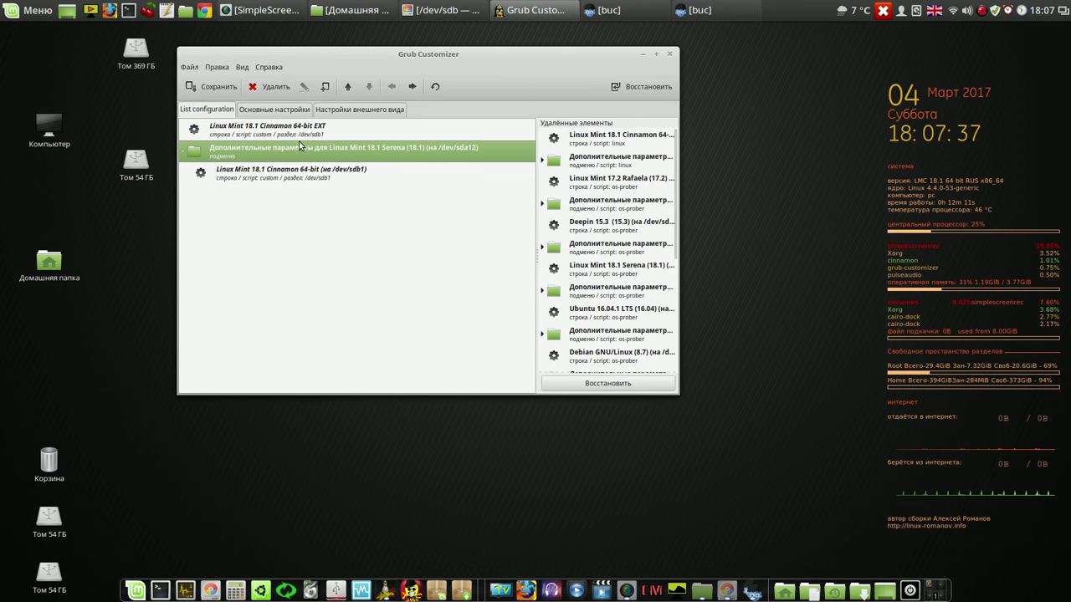
click(271, 87)
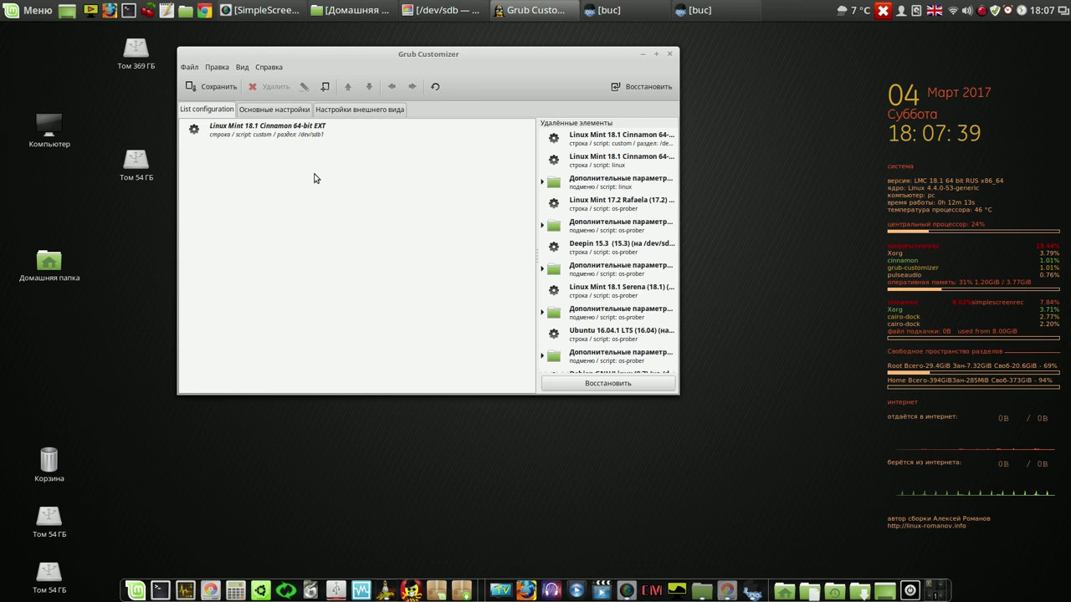
Make Linux Mint 18.1 Cinnamon 64-bit EXT the default boot entry and disable the search for other operating systems, keeping the menu shown
click(284, 111)
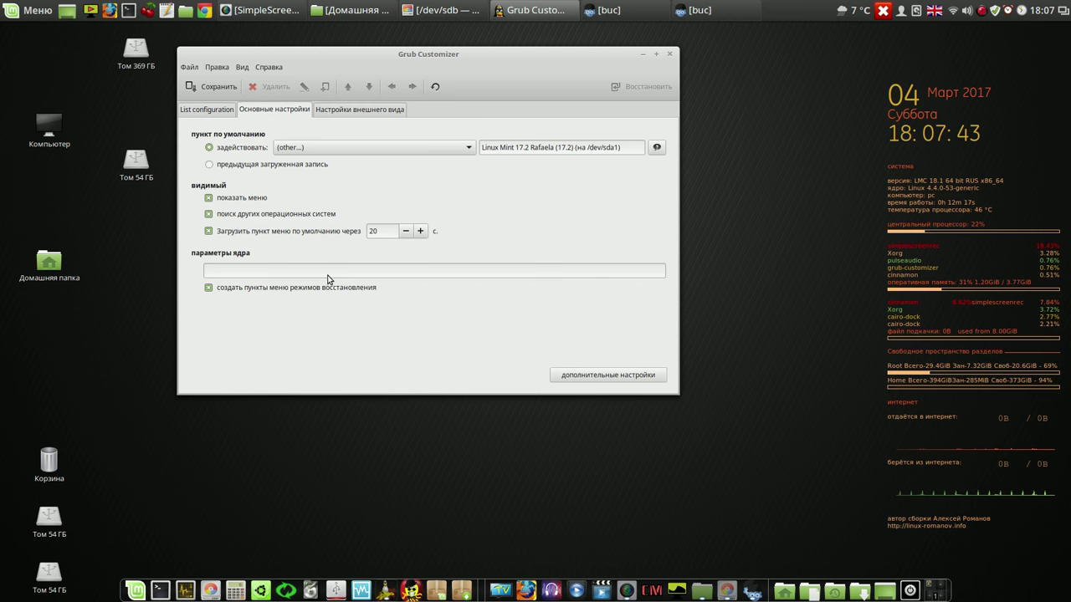
click(468, 148)
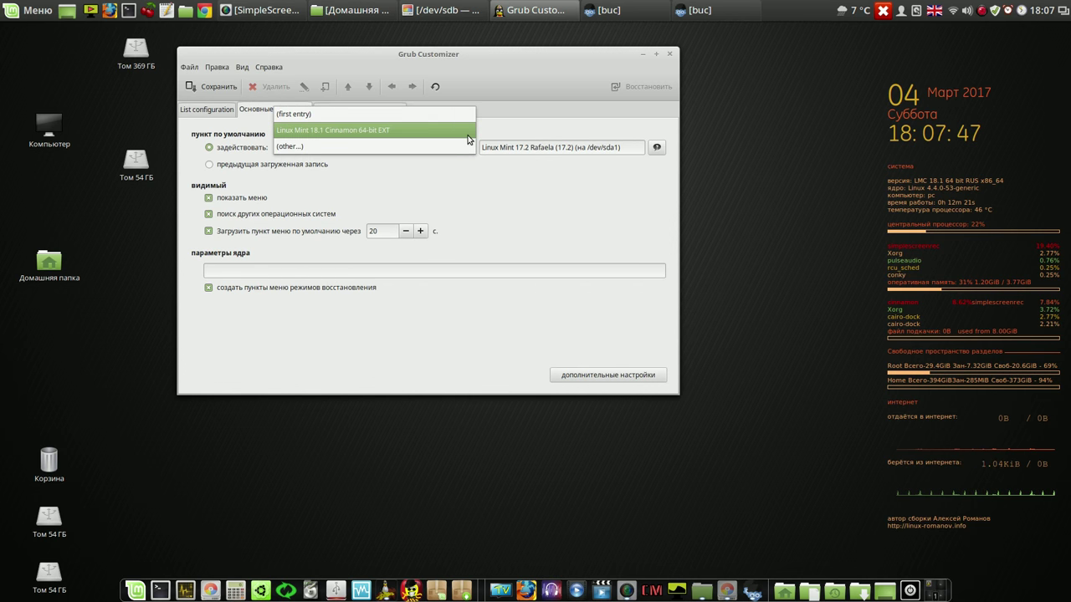
click(460, 130)
click(479, 198)
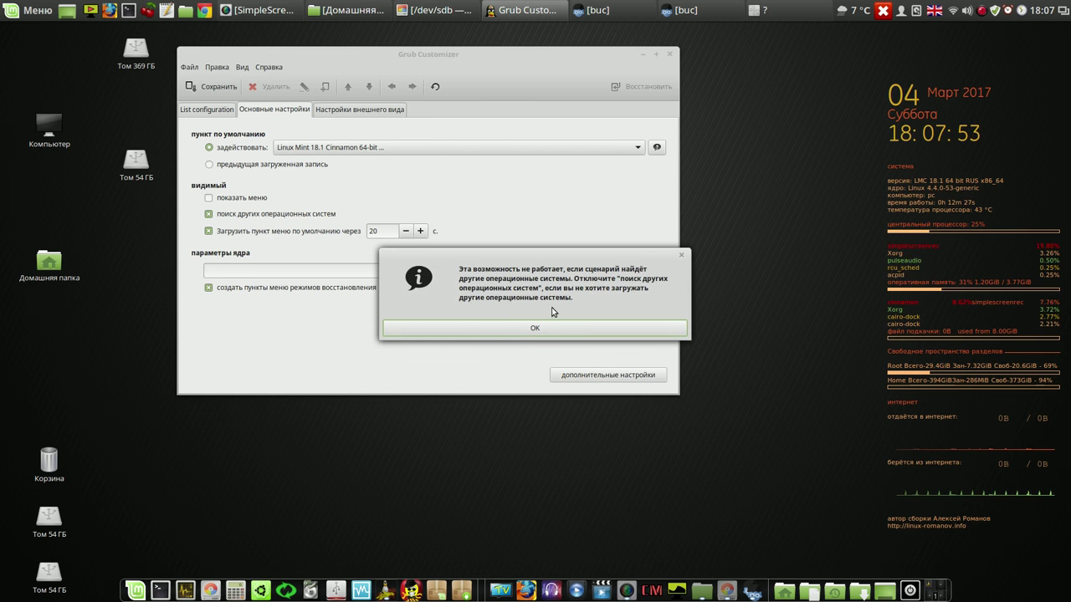
click(488, 326)
click(208, 214)
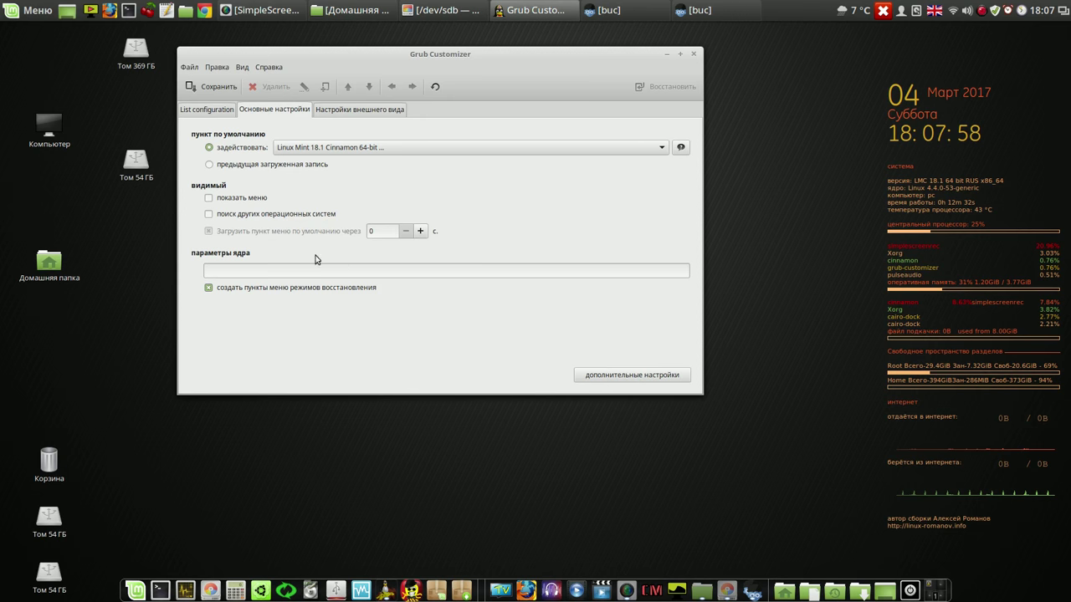
click(209, 198)
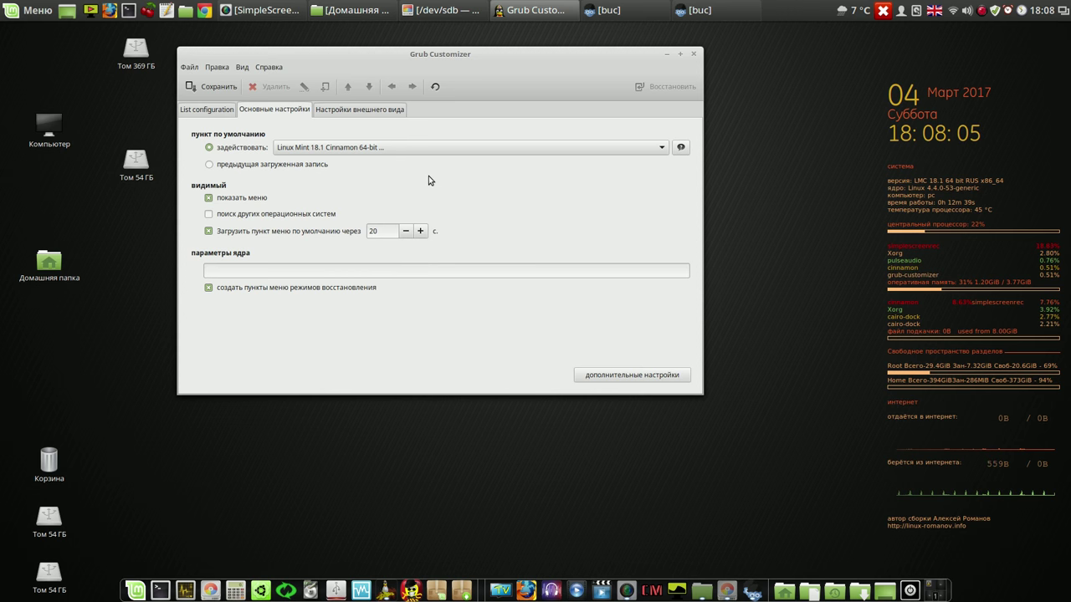
Remove the duplicate entry Linux Mint 18.1 Cinnamon 64-bit (на /dev/sdb1) from the boot list and save the configuration
click(203, 111)
click(533, 129)
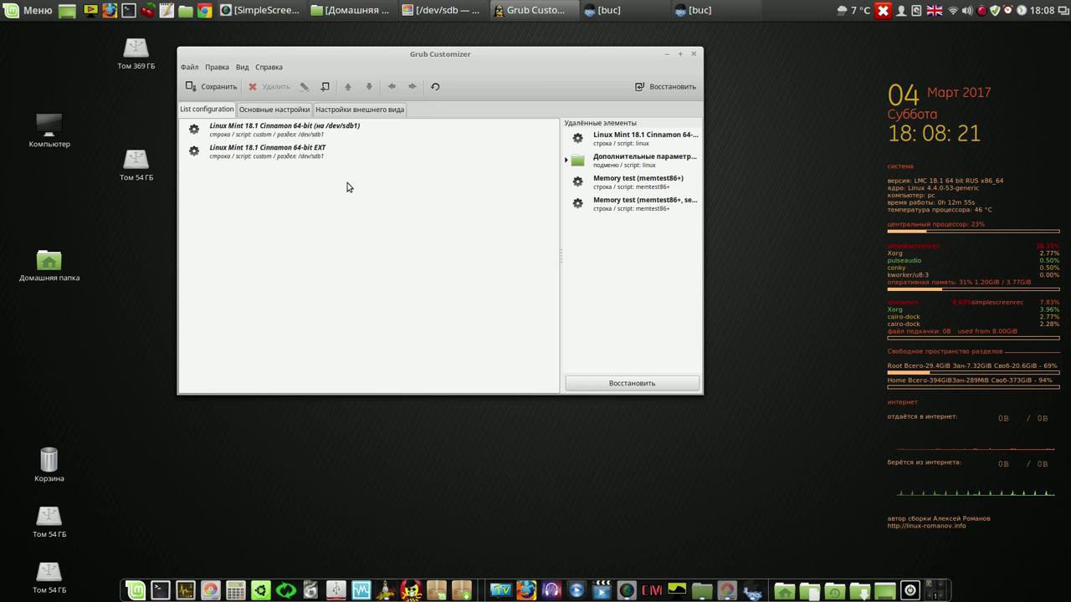
click(327, 134)
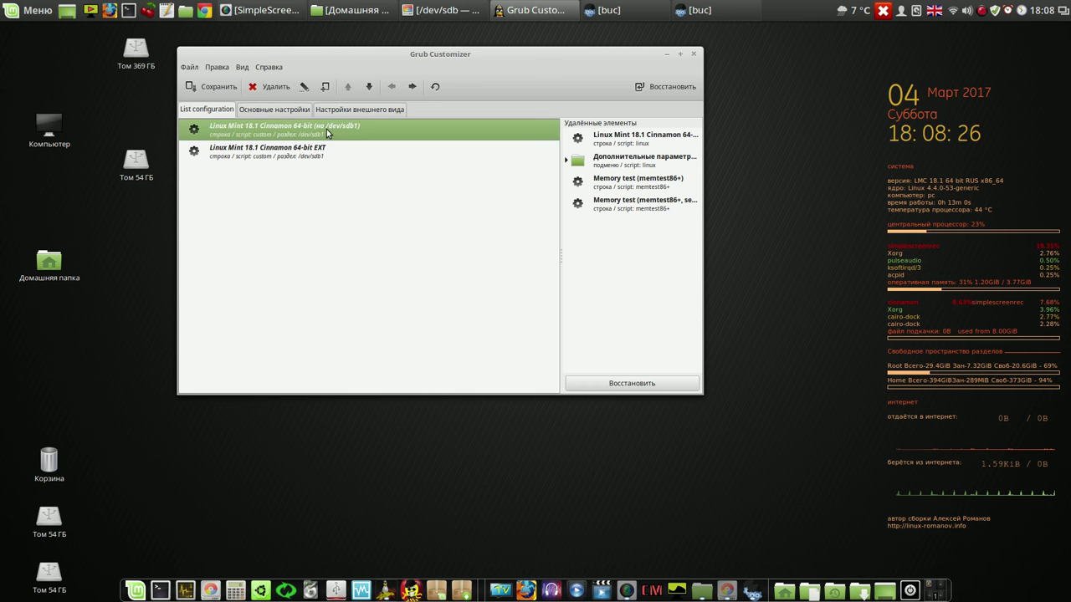
click(270, 87)
click(221, 90)
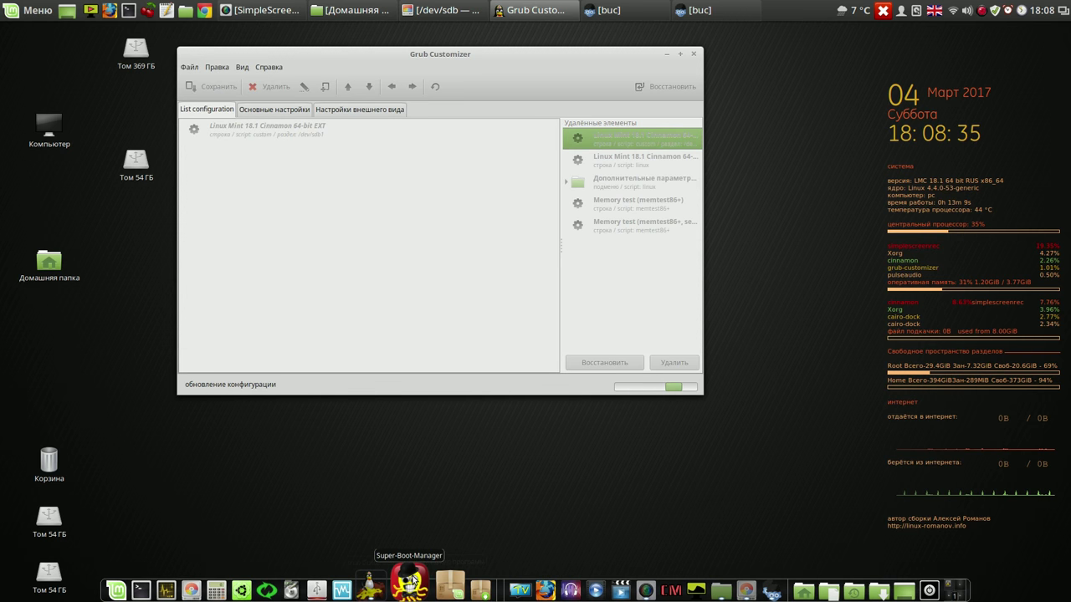
Launch Super Boot Manager with the root password, minimize Grub Customizer and open the Grub manager
click(409, 581)
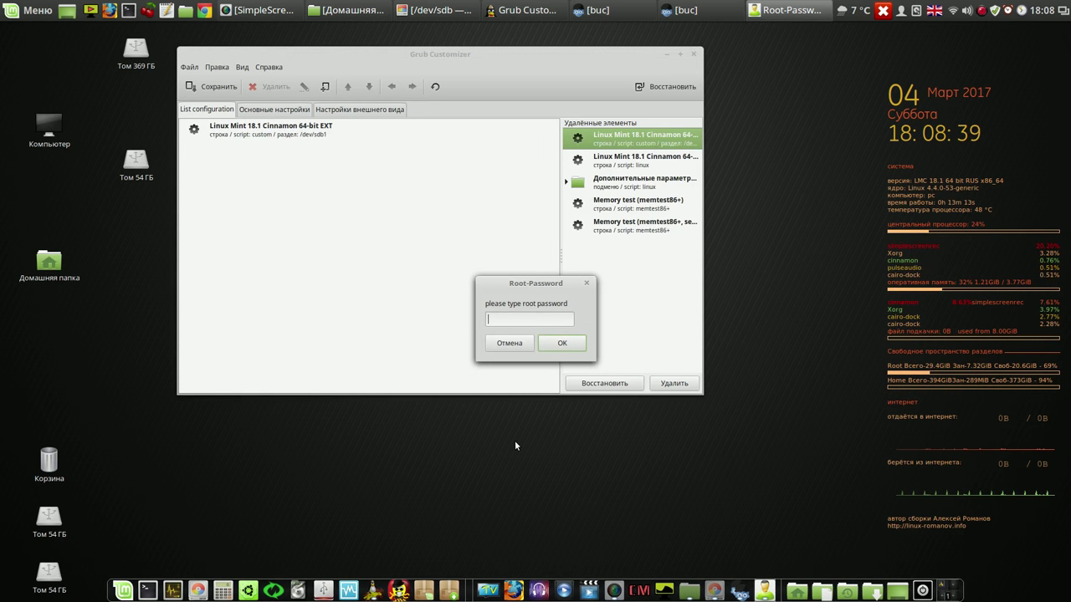
text(1)
click(573, 344)
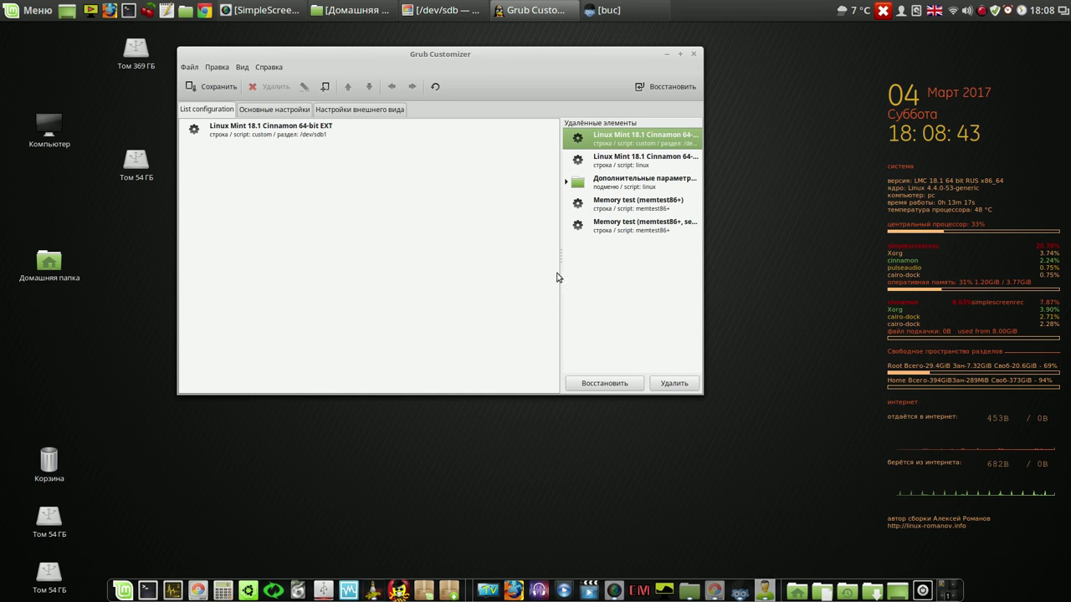
click(665, 54)
click(607, 331)
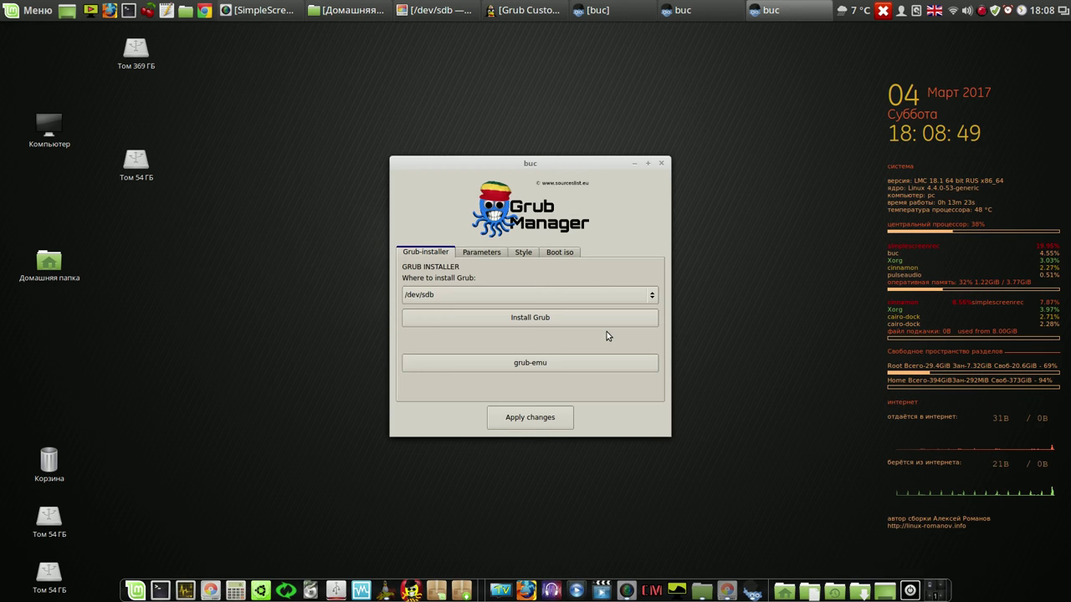
Preview the boot menu in grub-emu, close the preview and install Grub on /dev/sdb
click(575, 360)
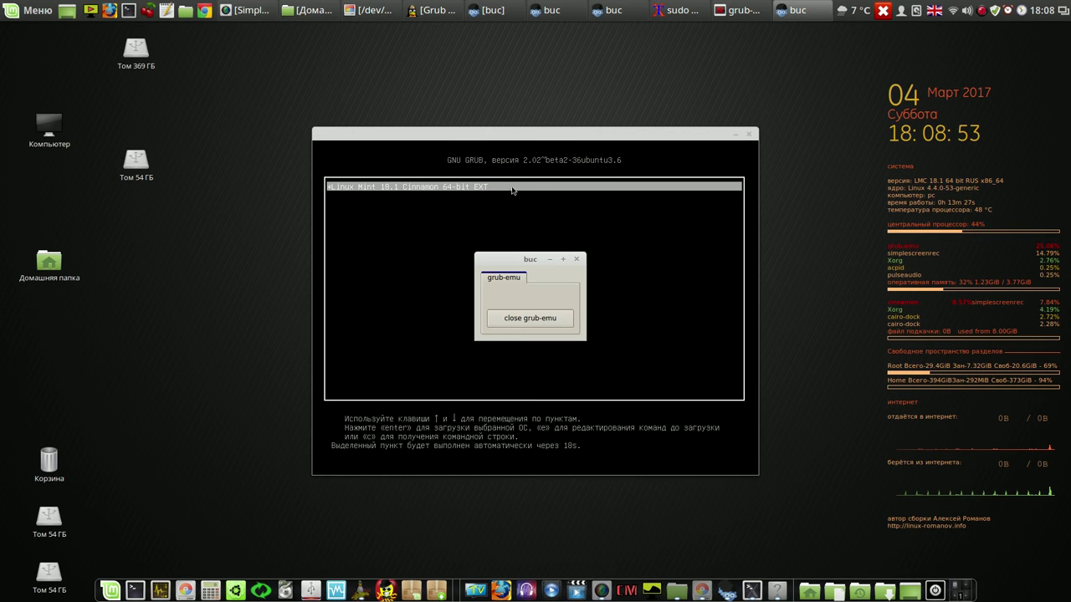
click(540, 322)
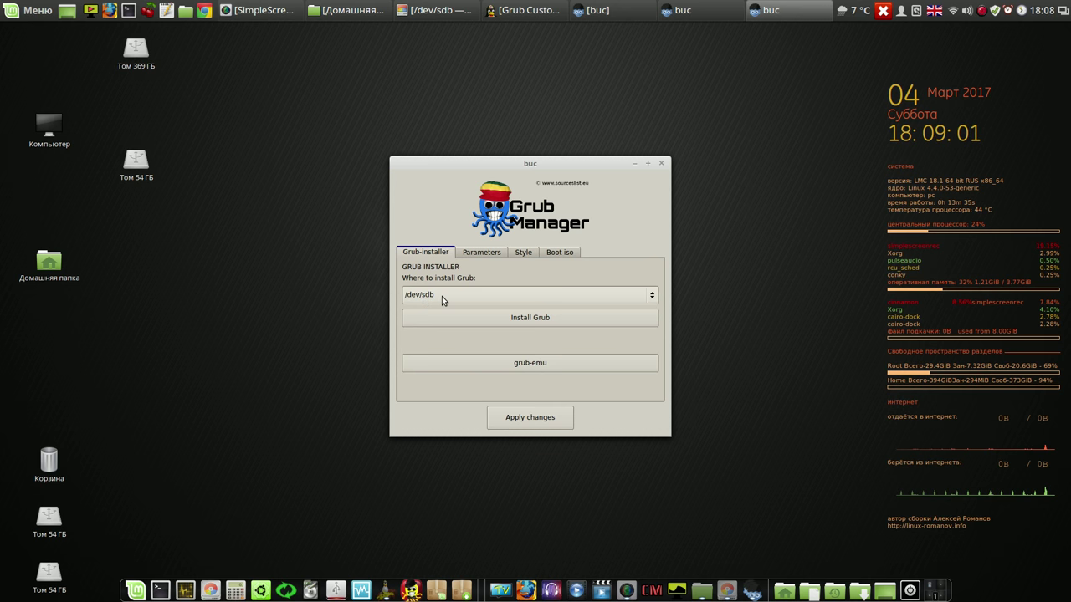
click(546, 319)
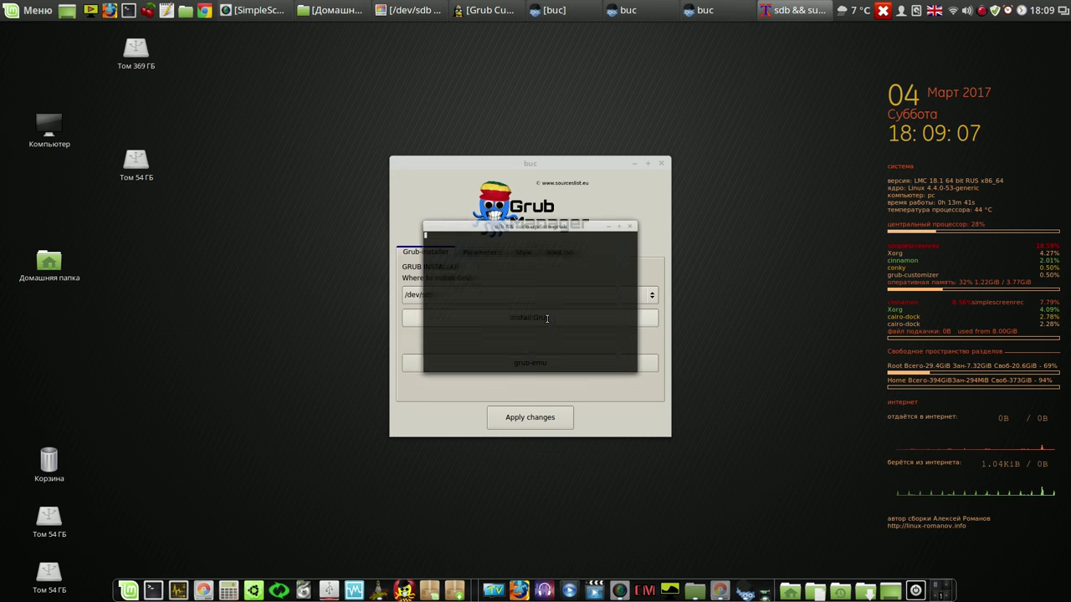
click(982, 11)
click(987, 29)
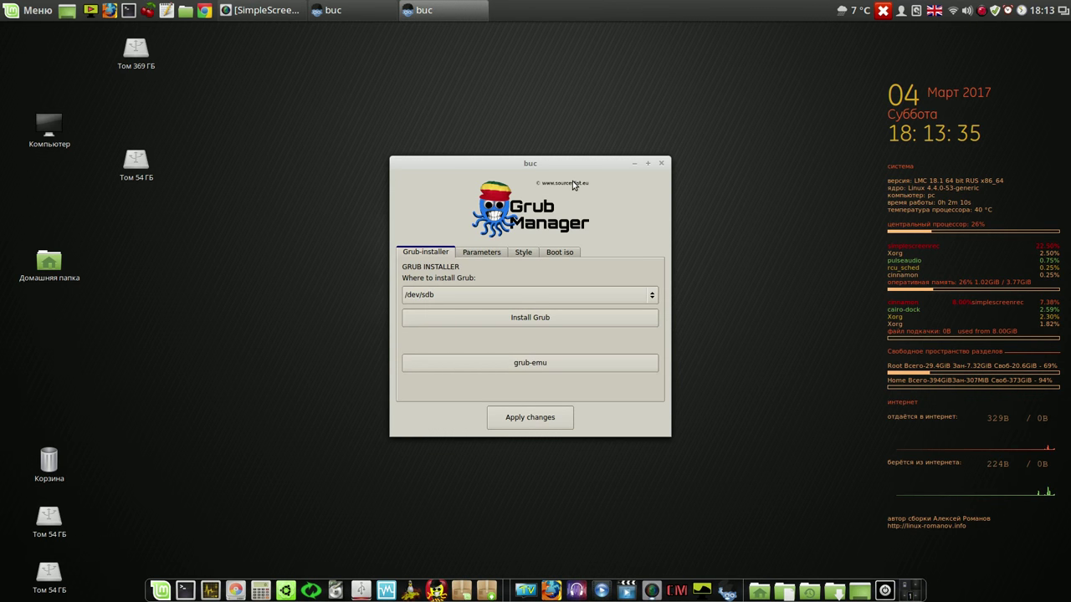
Check the boot menu again in grub-emu, then close the preview and the Grub Manager window
click(506, 361)
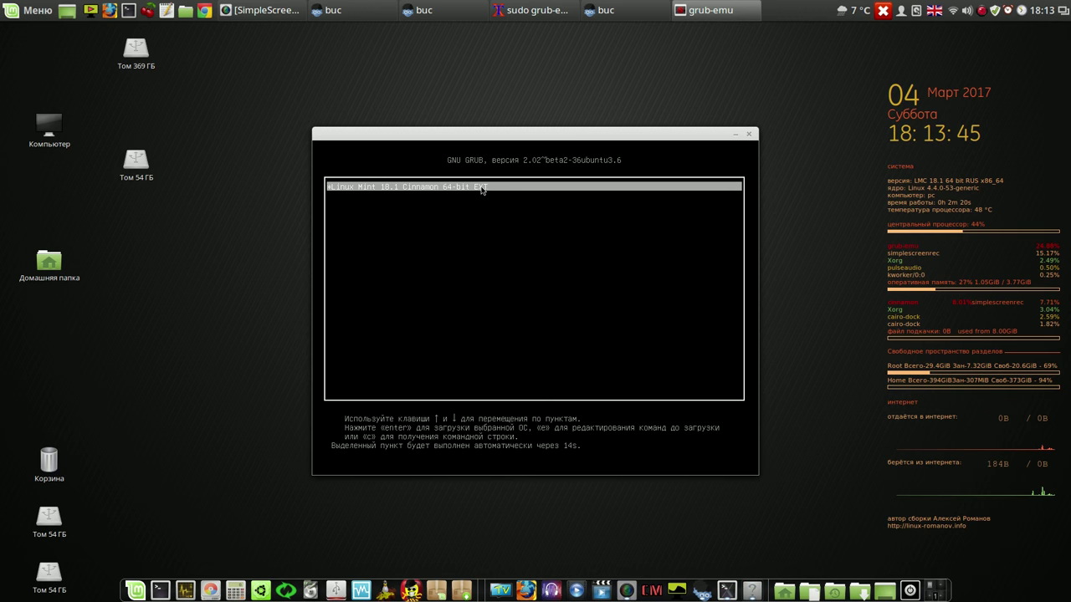
click(635, 11)
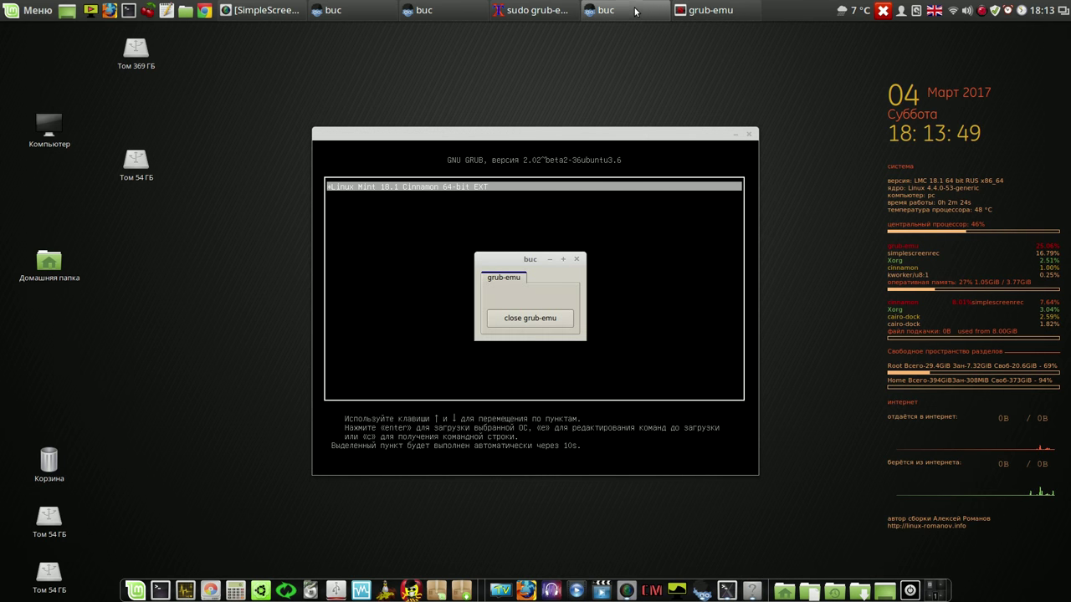
click(544, 318)
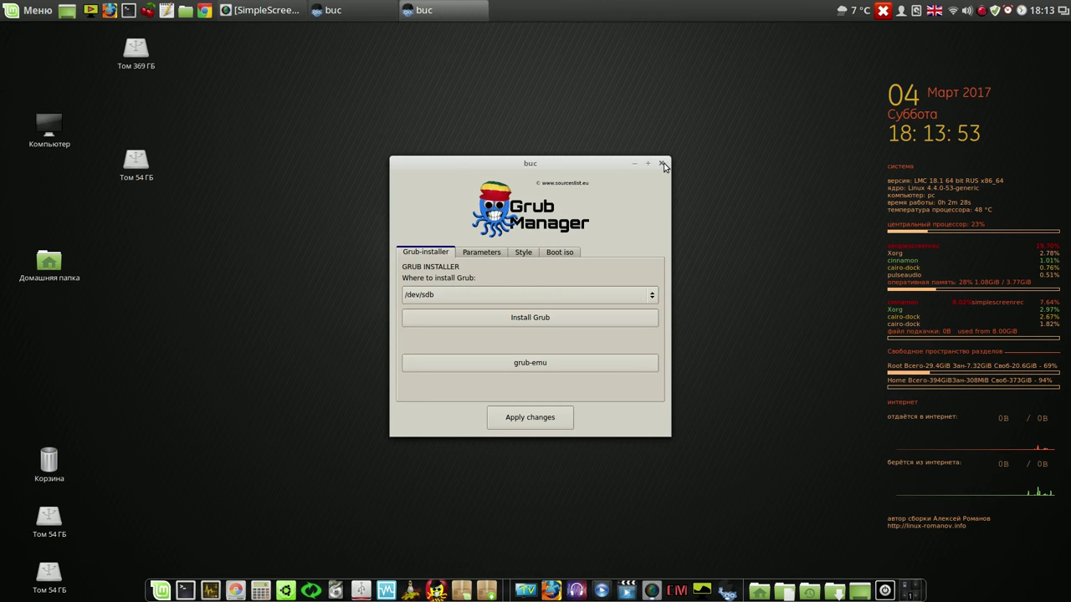
click(662, 164)
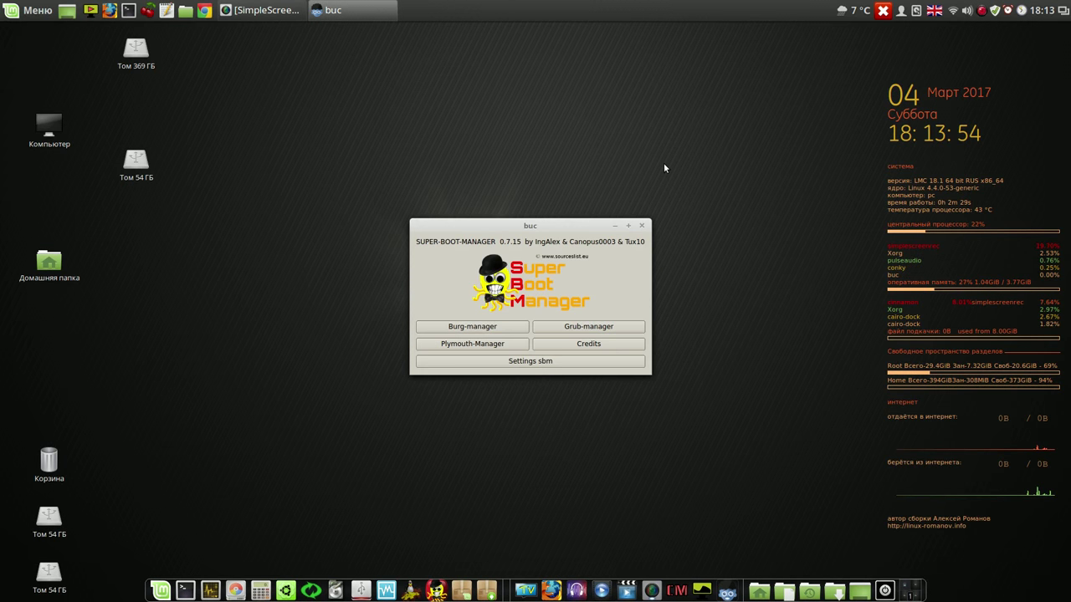
Close Super Boot Manager, launch GParted with the account password and enlarge its window to show all /dev/sda partitions
click(642, 227)
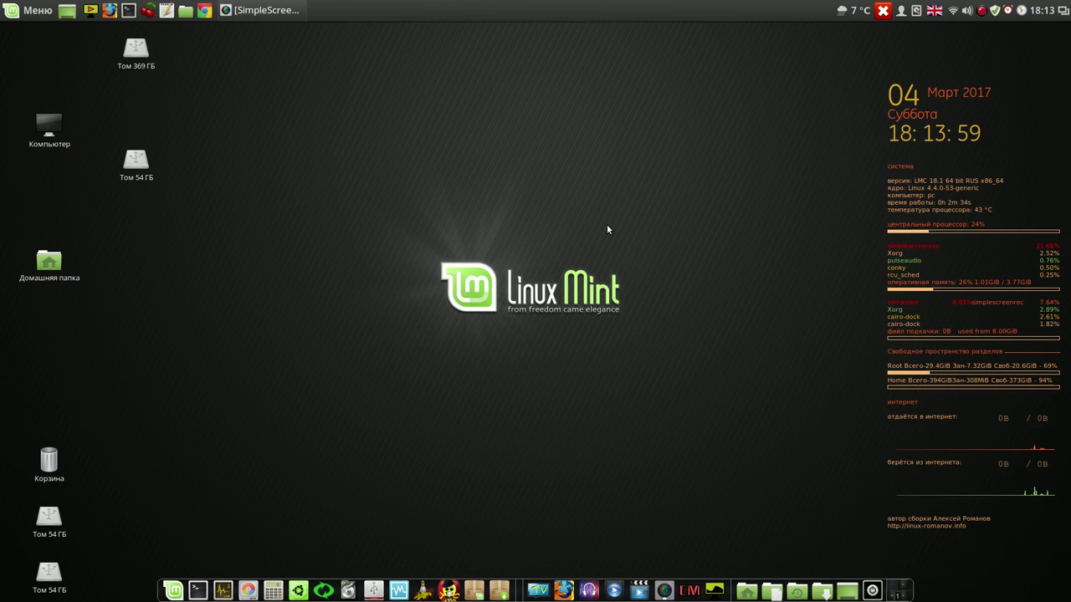
click(246, 586)
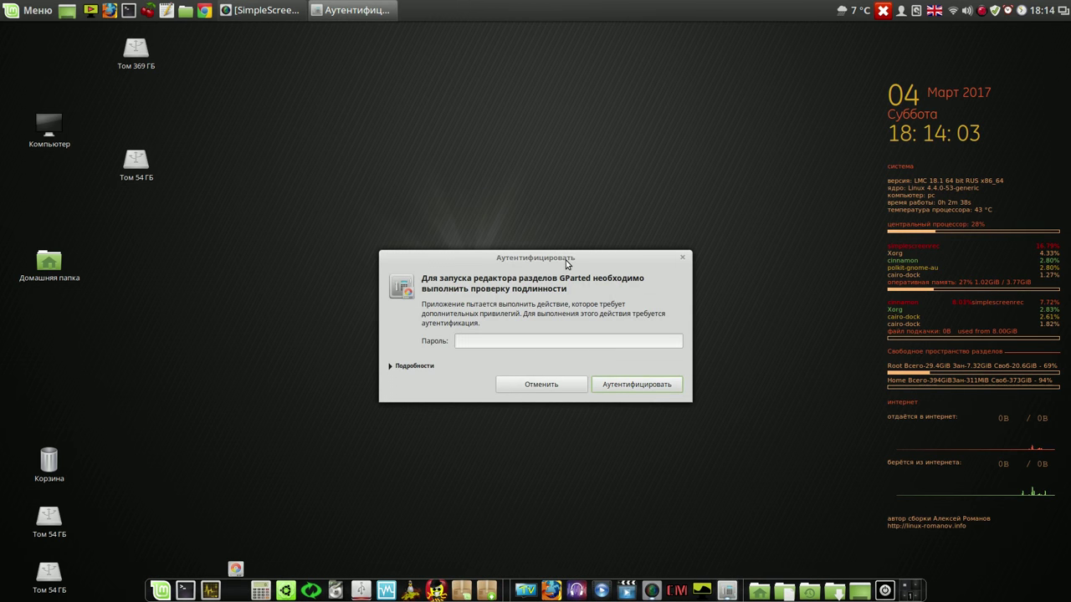
text(1)
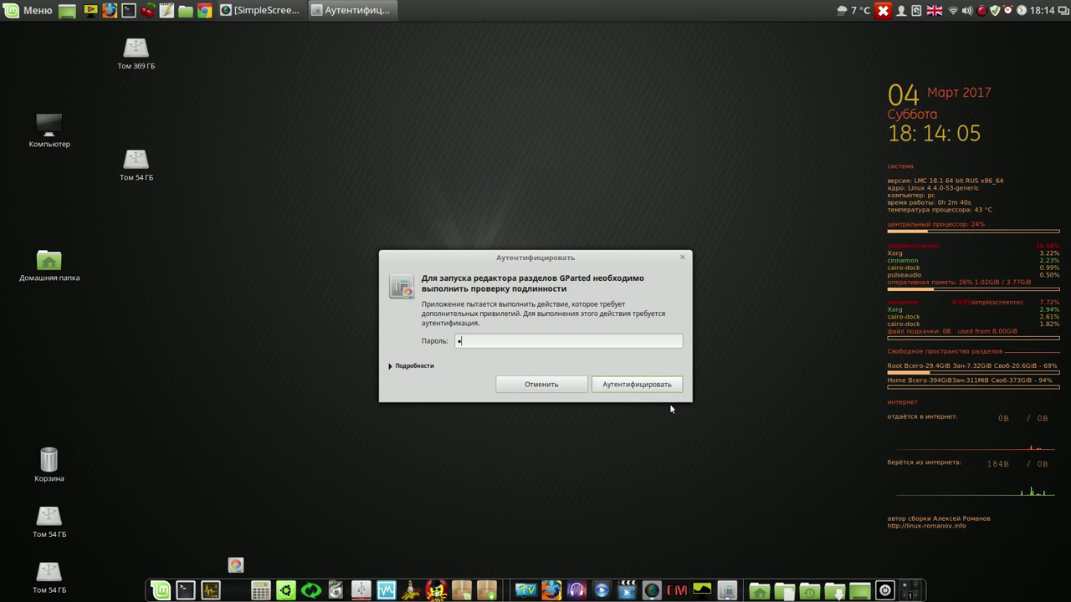
click(650, 385)
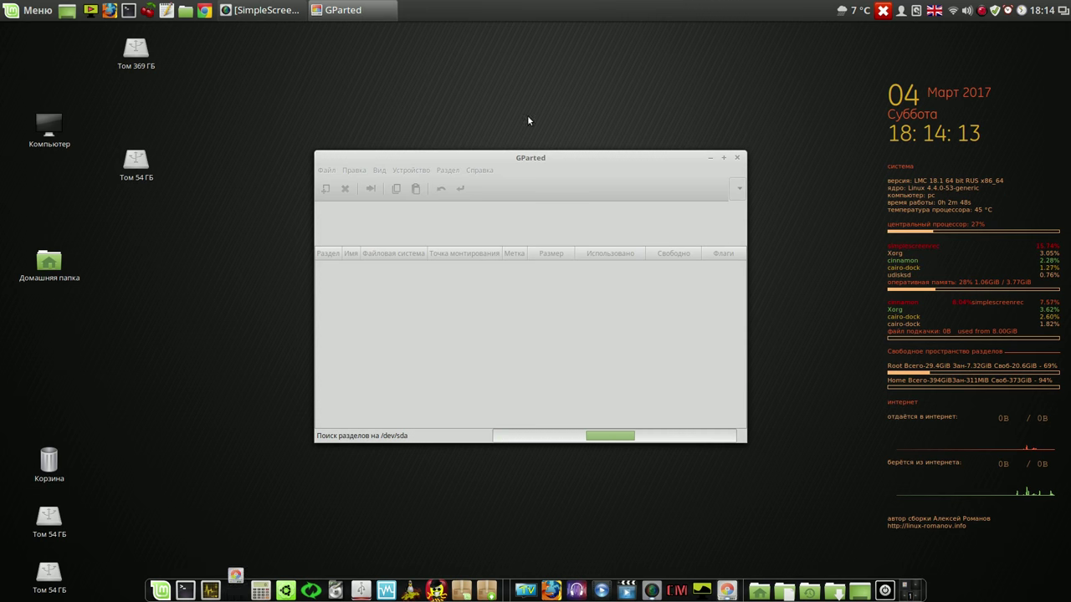
drag(566, 160, 469, 66)
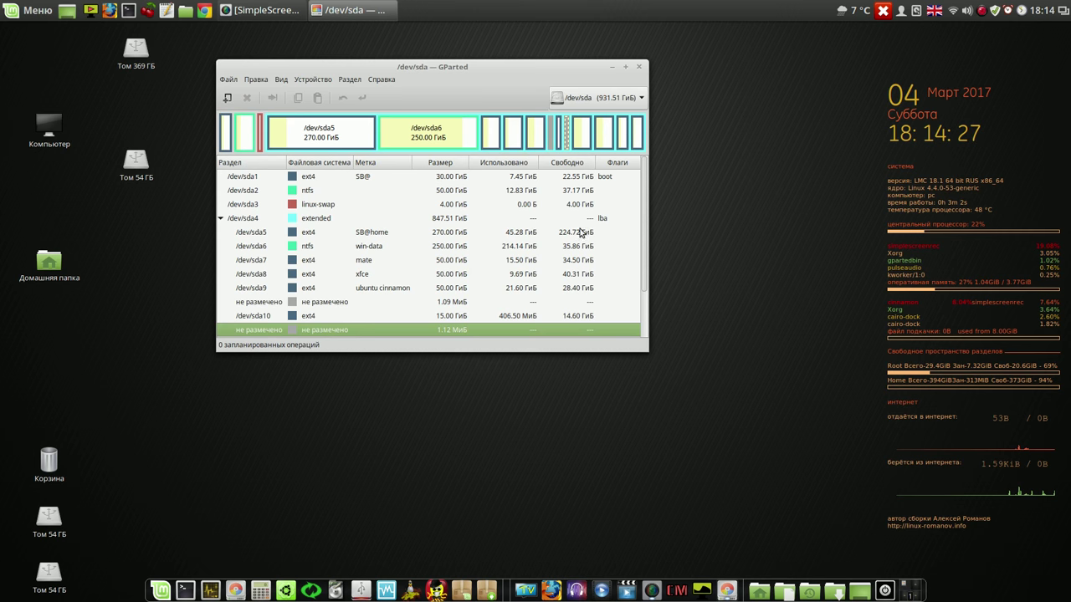
drag(654, 354, 836, 464)
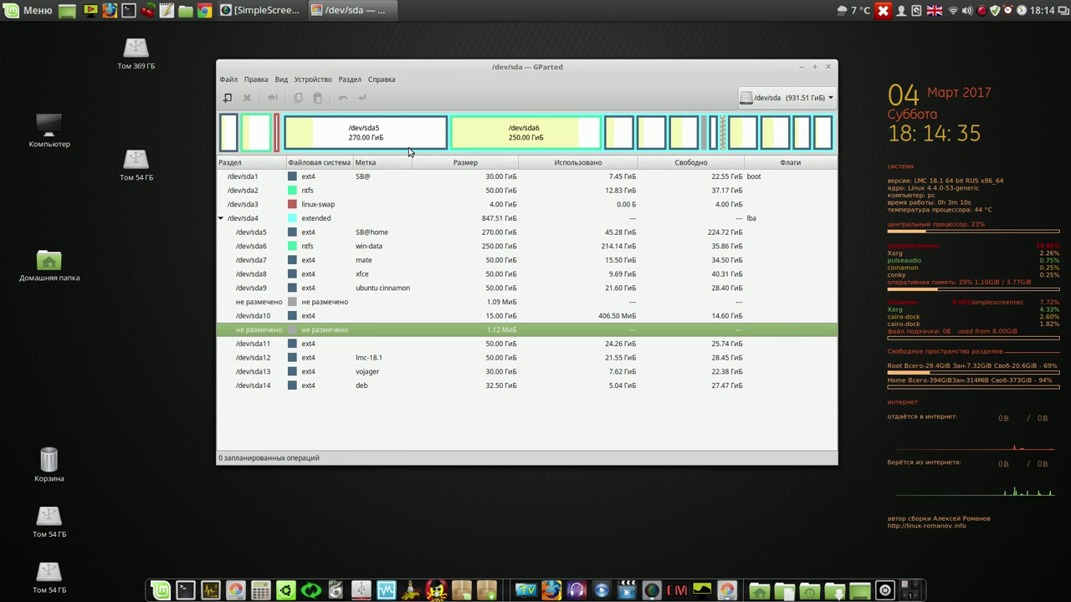
Display /dev/sdb in GParted and examine the labels, mount points and sizes of partitions /dev/sdb5 through /dev/sdb9
click(828, 98)
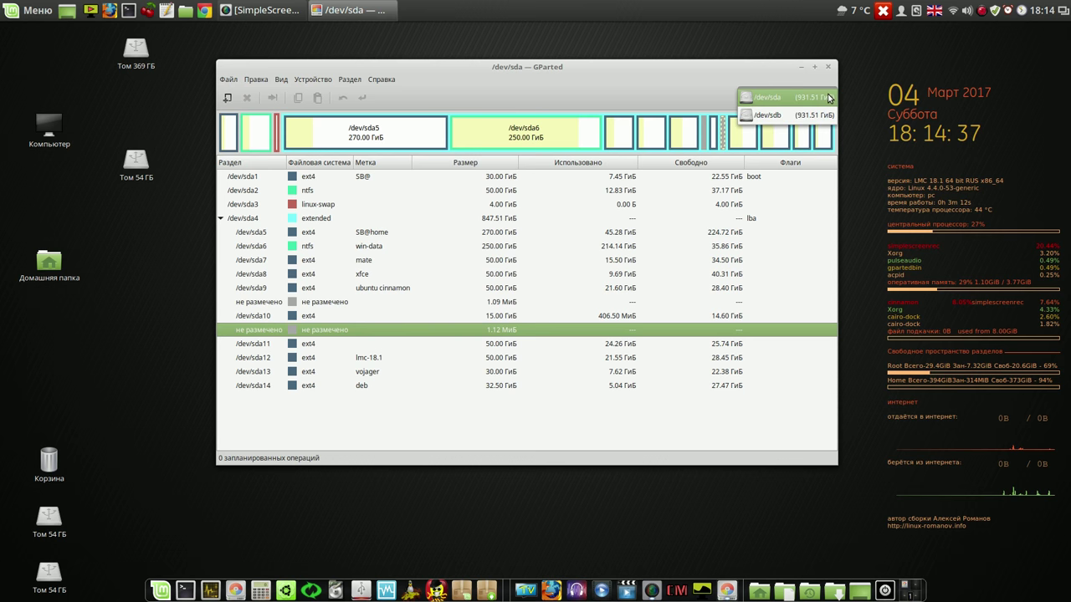
click(822, 116)
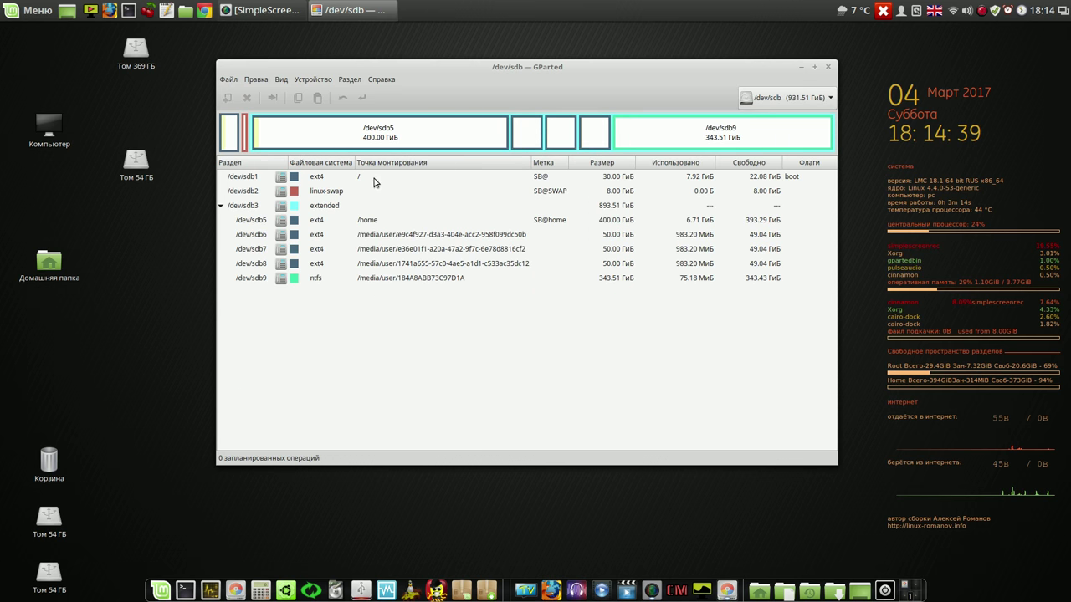
click(512, 239)
click(519, 249)
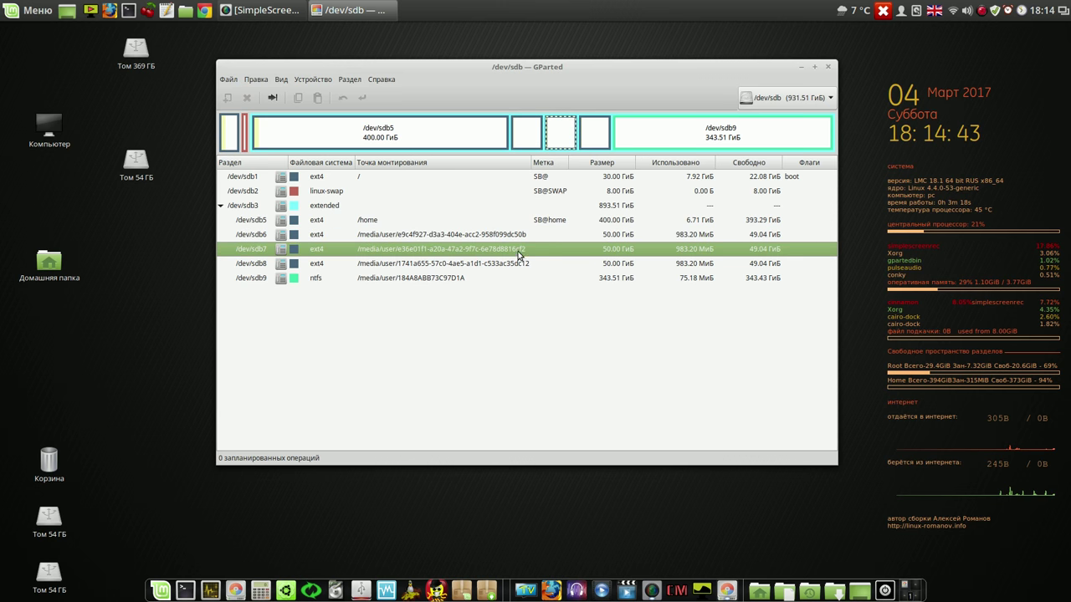
click(519, 264)
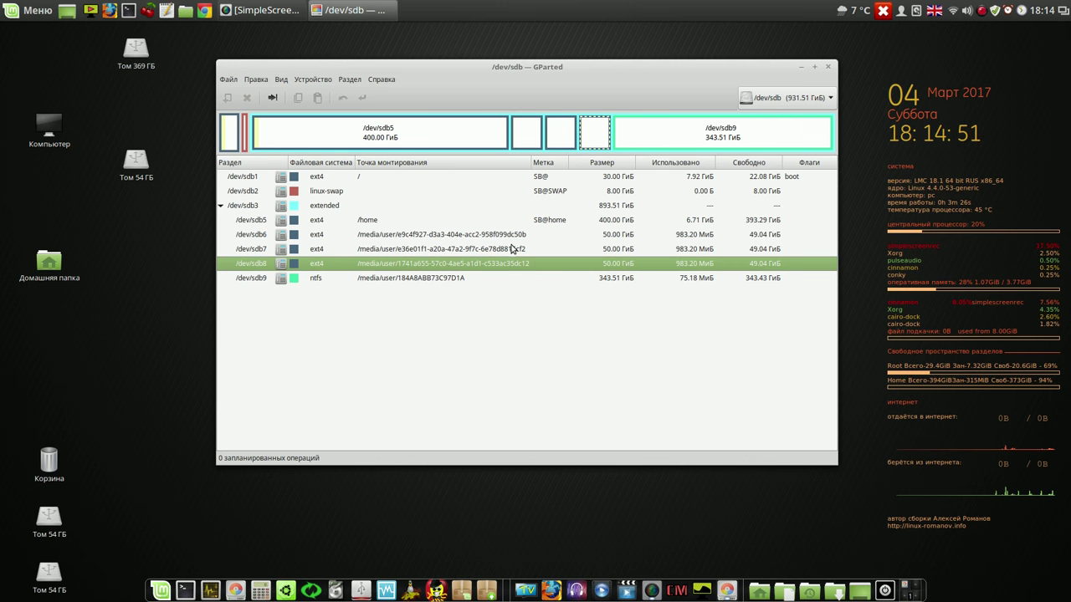
click(511, 250)
click(511, 237)
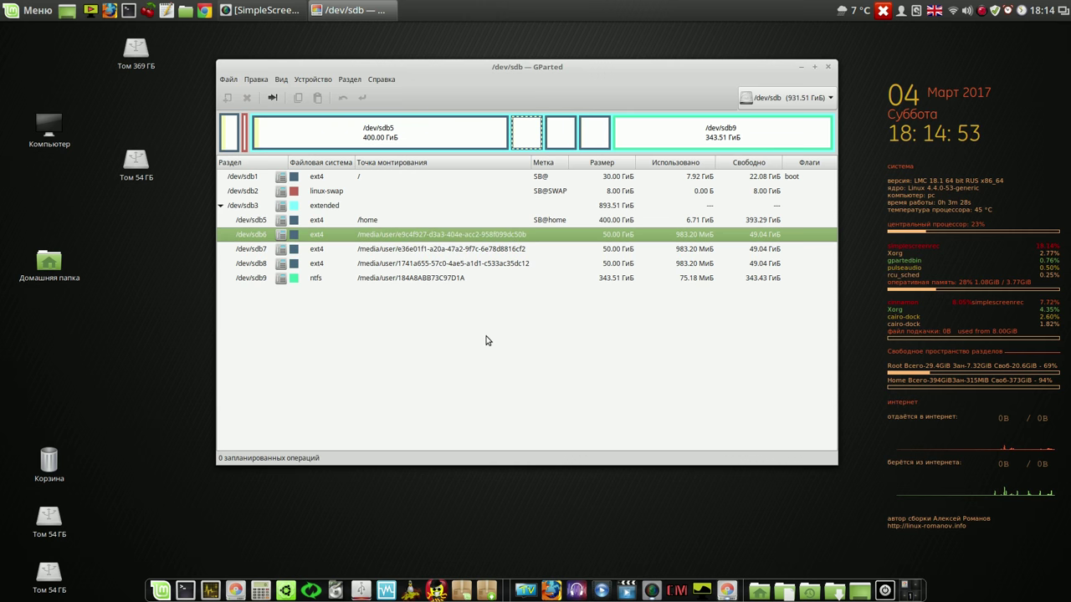
click(465, 283)
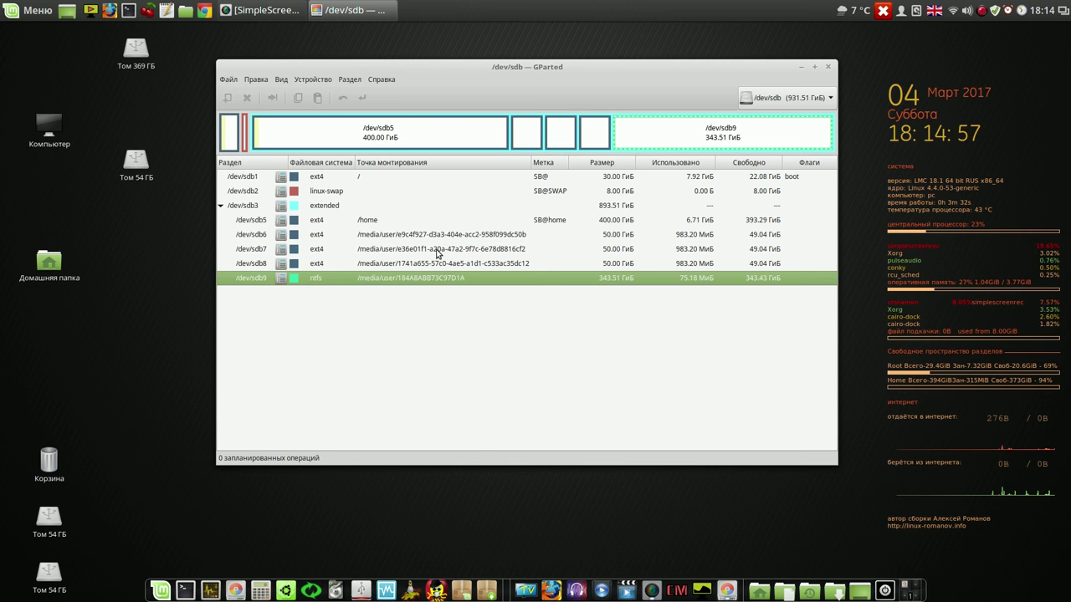
click(402, 222)
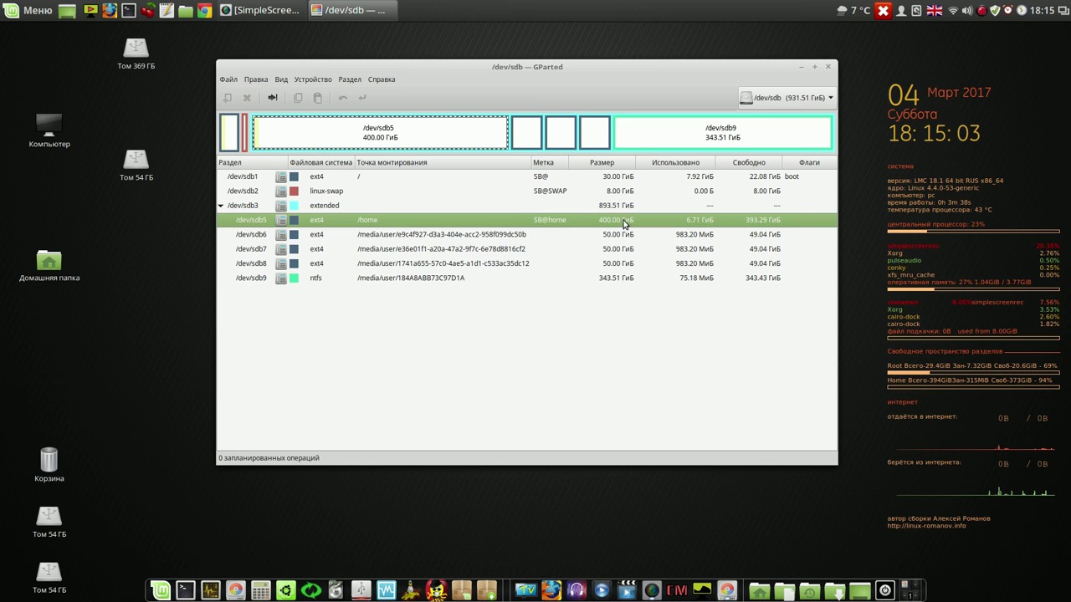
click(522, 238)
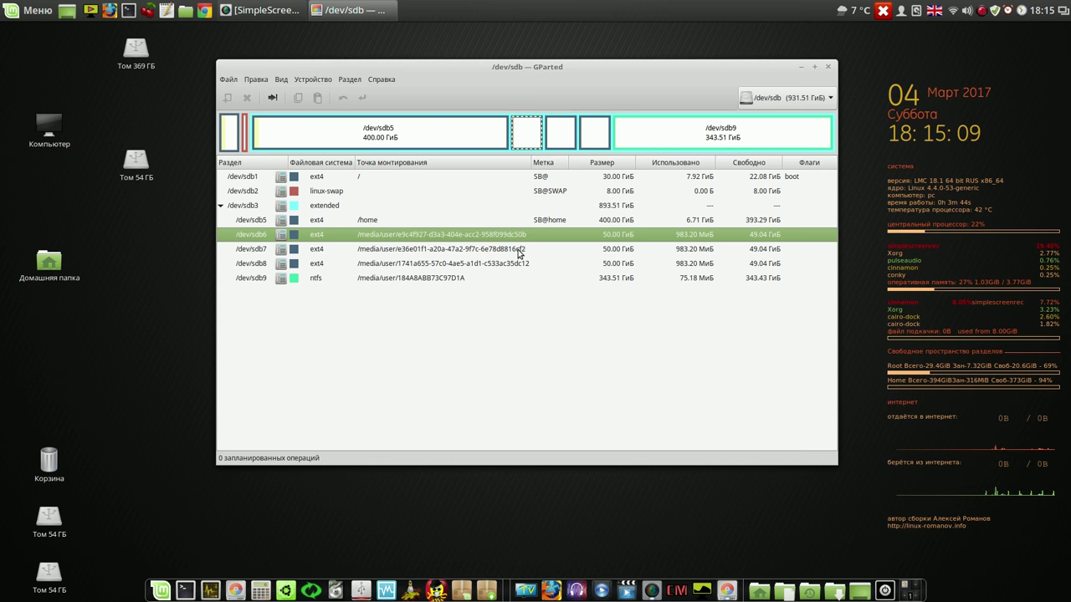
click(518, 250)
click(515, 265)
click(514, 250)
click(511, 236)
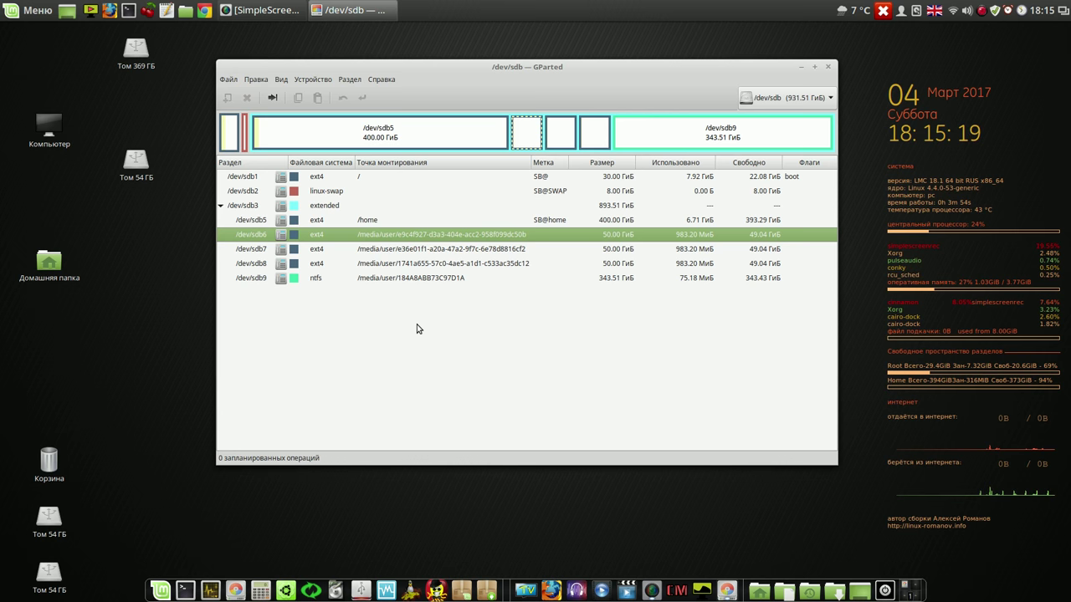
Switch back to /dev/sda to examine the labels of /dev/sda12, /dev/sda8 and /dev/sda7, then close GParted
drag(584, 66, 482, 52)
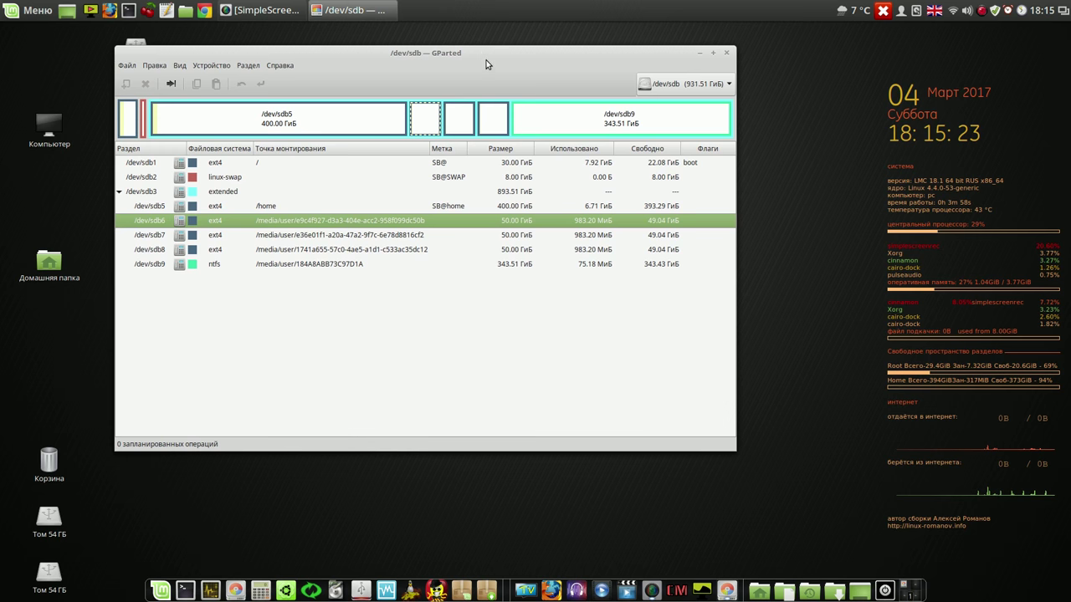
click(724, 85)
click(720, 67)
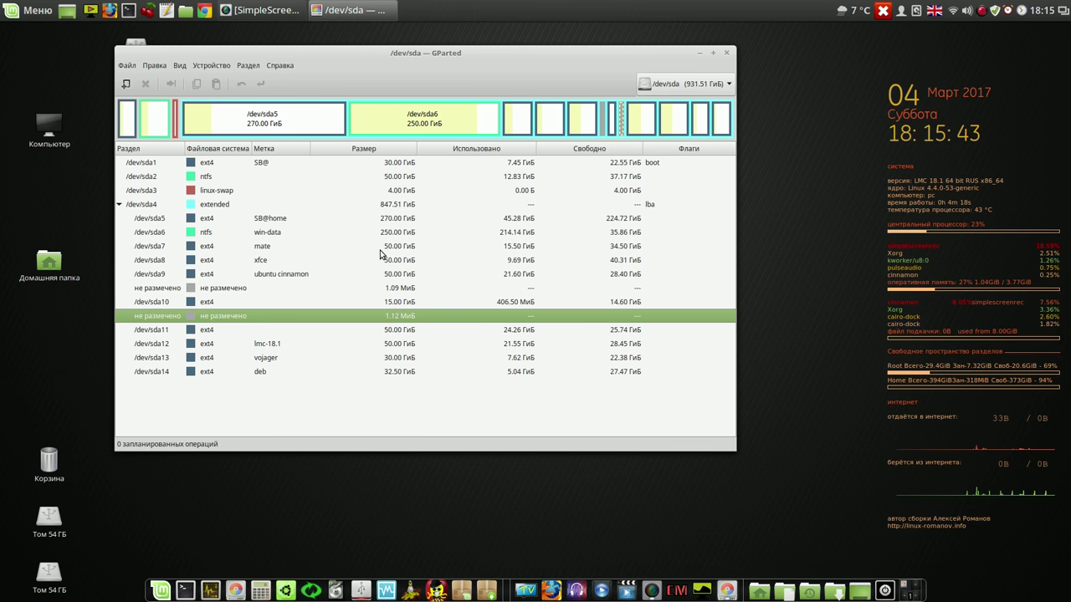
click(280, 345)
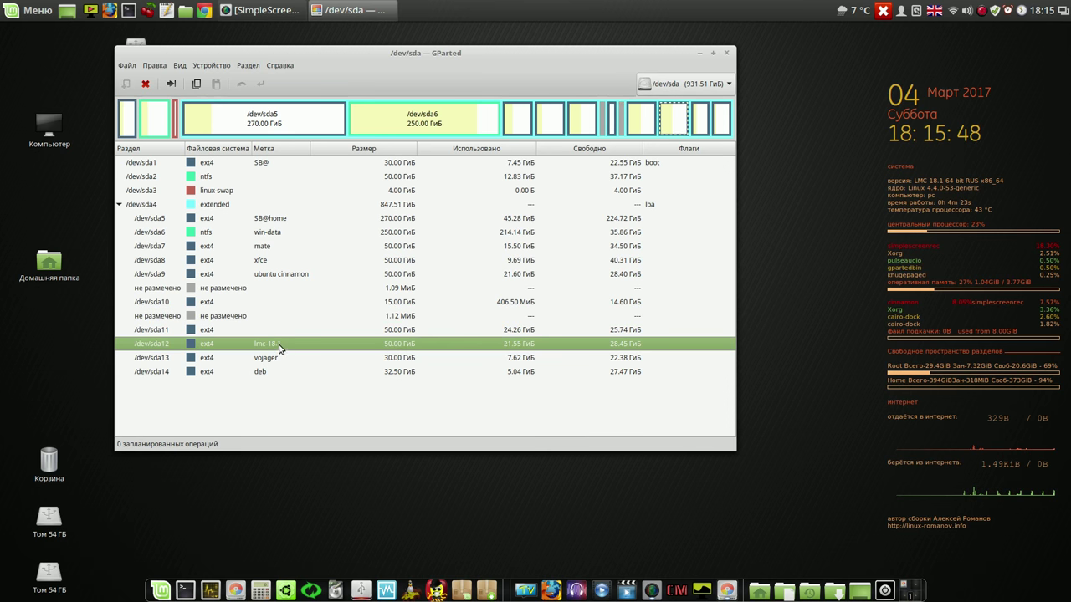
click(276, 261)
click(278, 246)
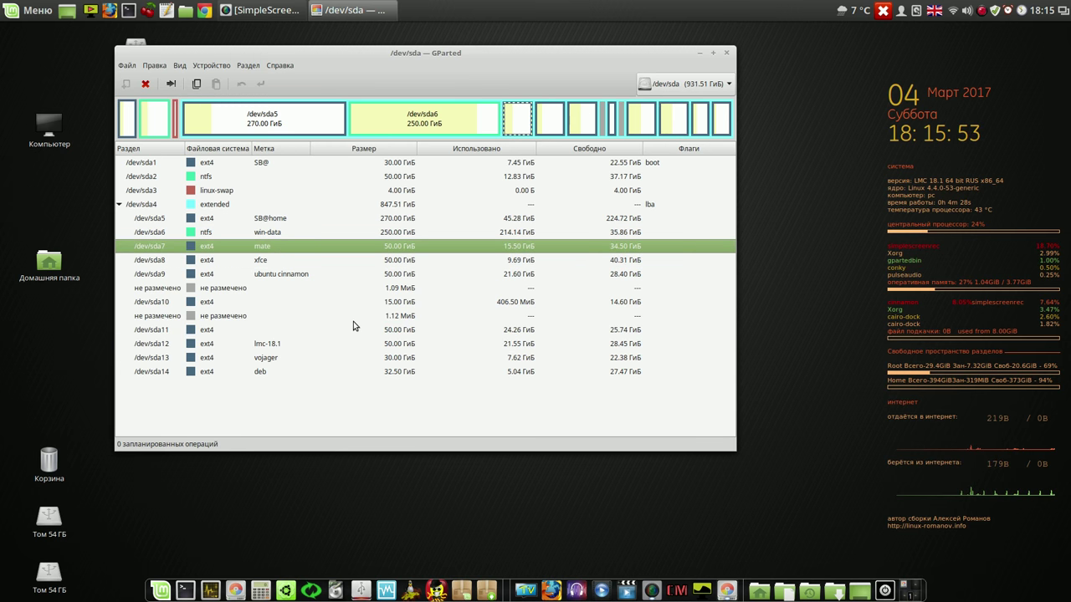
click(727, 54)
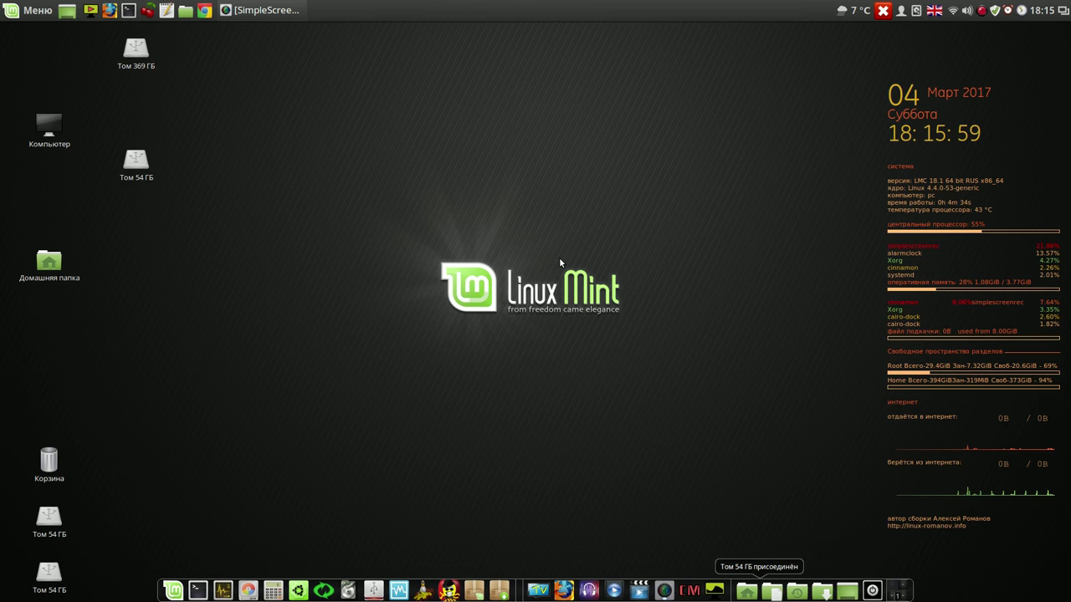
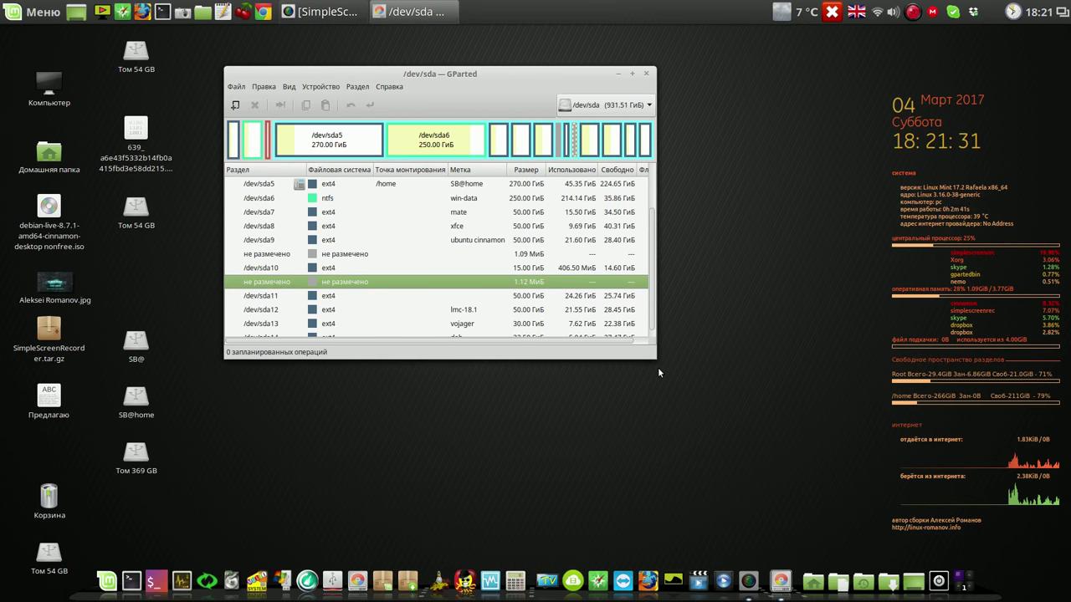
Enlarge the GParted window, switch to the /dev/sdd disk and unmount its /dev/sdd1 partition
drag(656, 358, 829, 467)
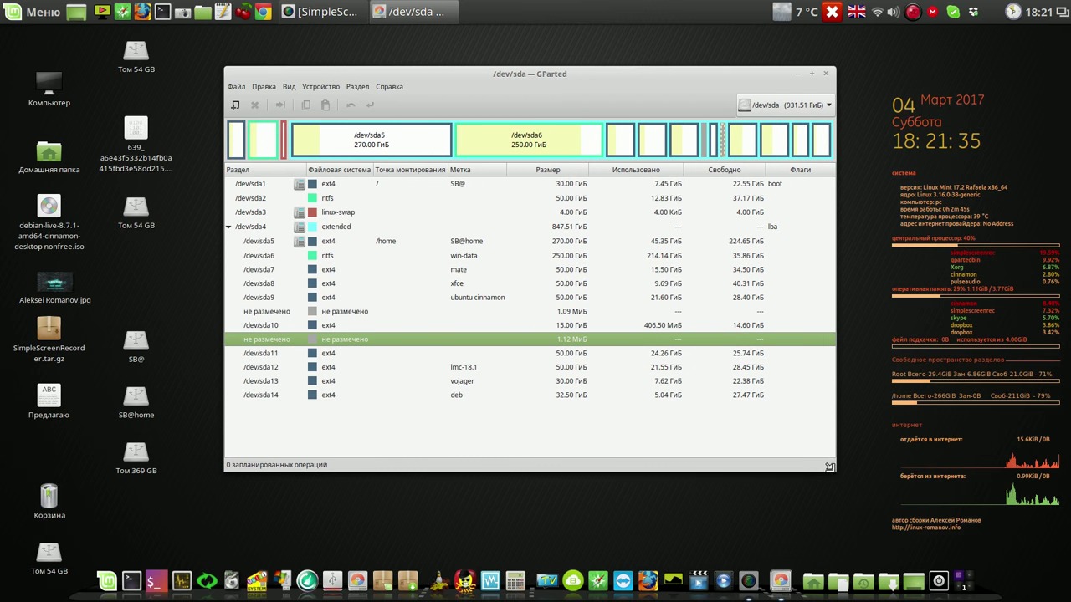
click(373, 183)
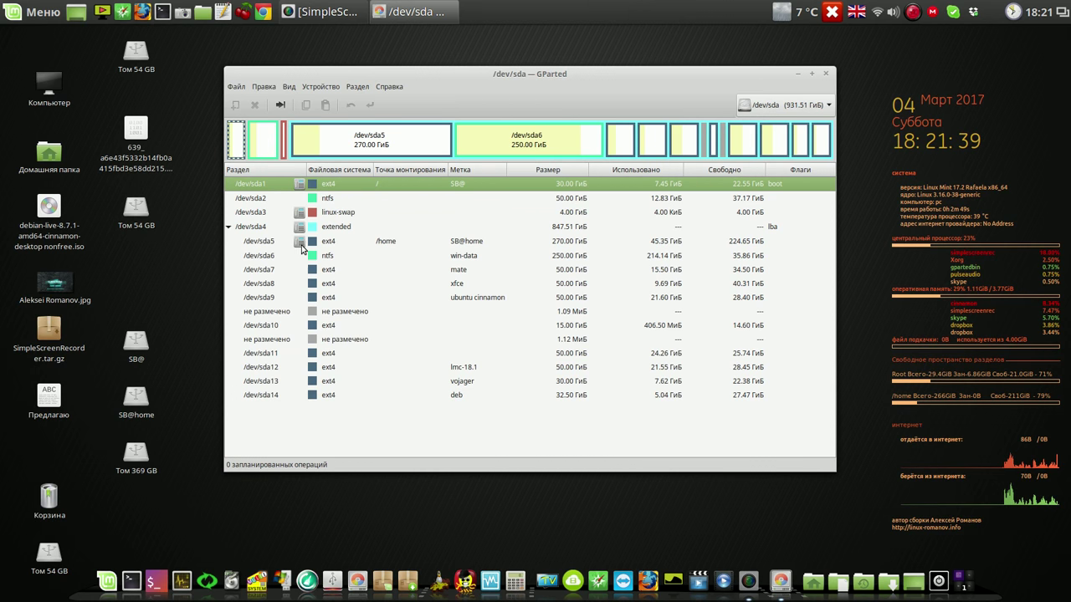
click(828, 106)
click(802, 121)
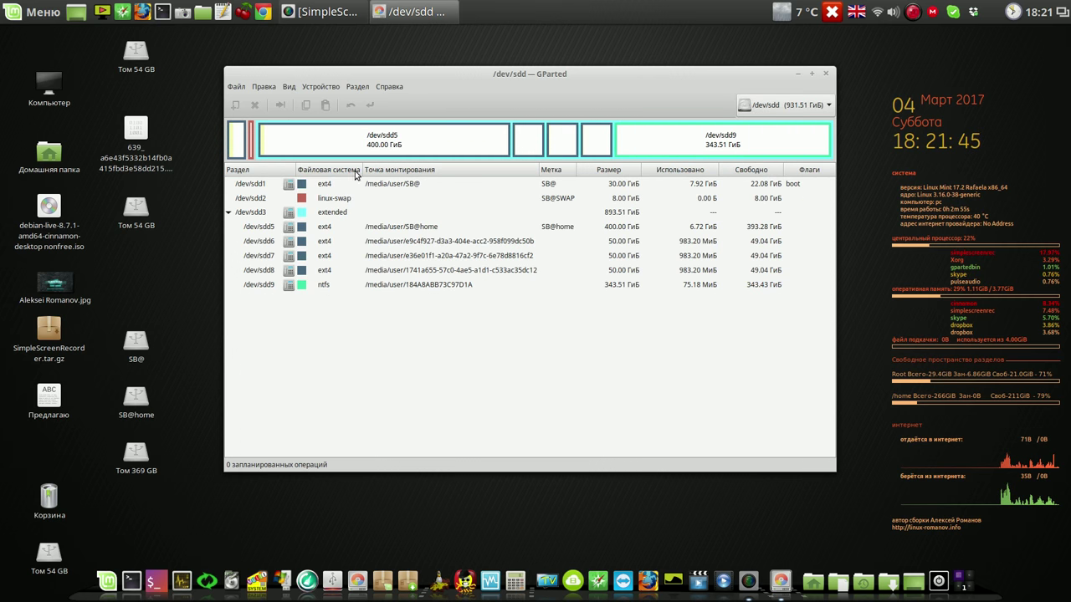
click(401, 184)
right_click(401, 182)
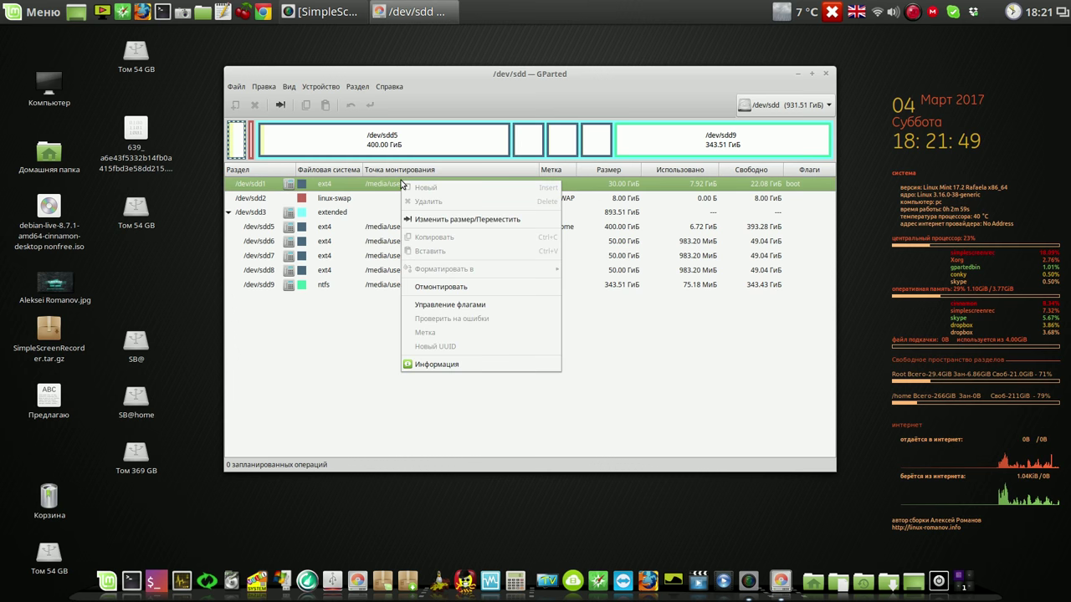
click(438, 286)
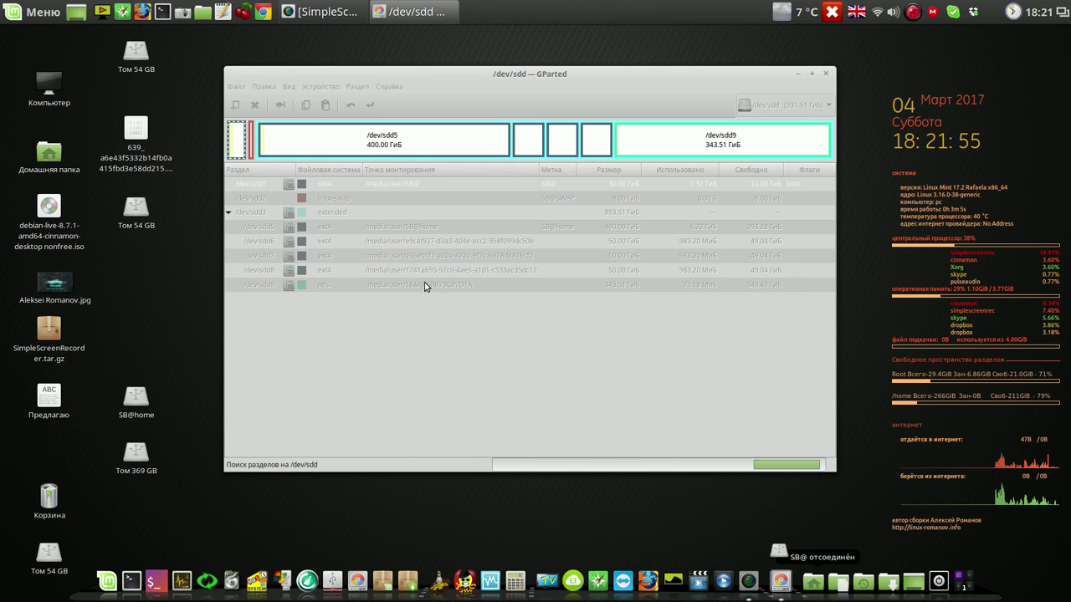
click(348, 213)
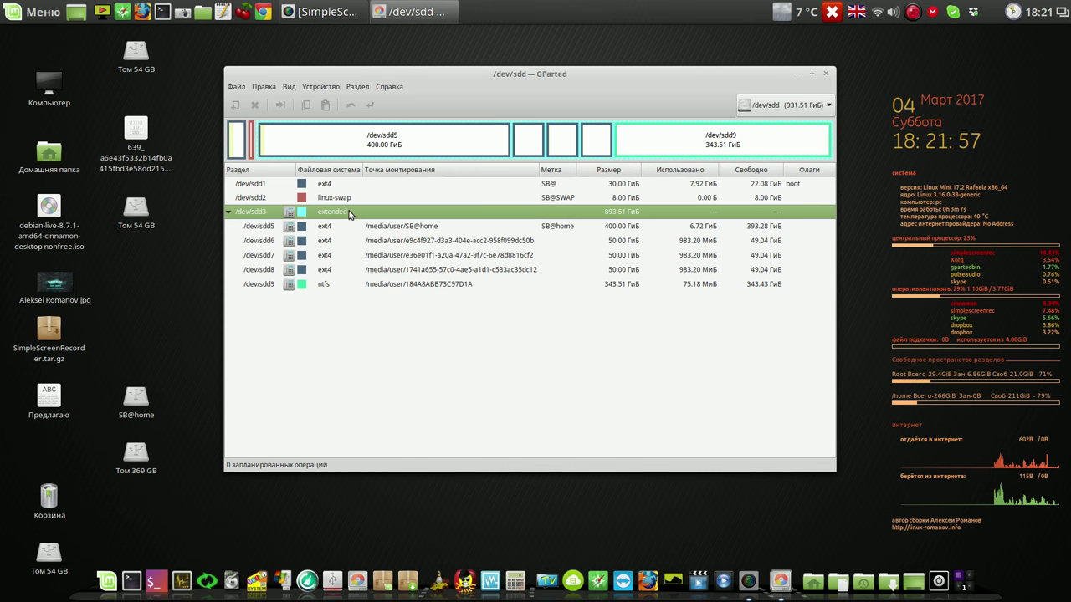
right_click(348, 214)
click(283, 382)
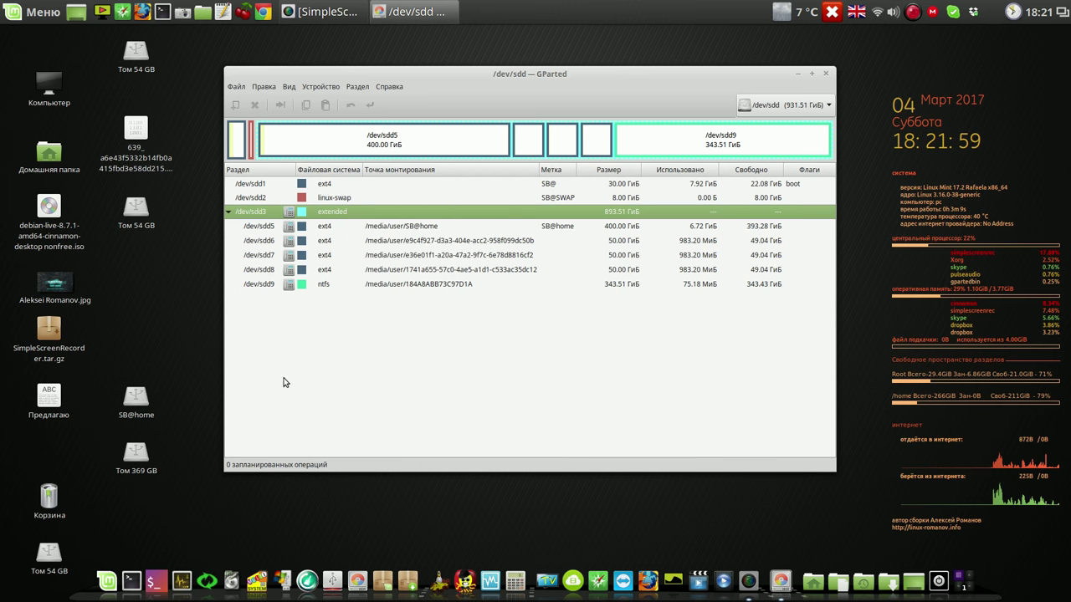
Unmount the NTFS partition /dev/sdd9 and the ext4 partition /dev/sdd8
click(431, 282)
right_click(432, 282)
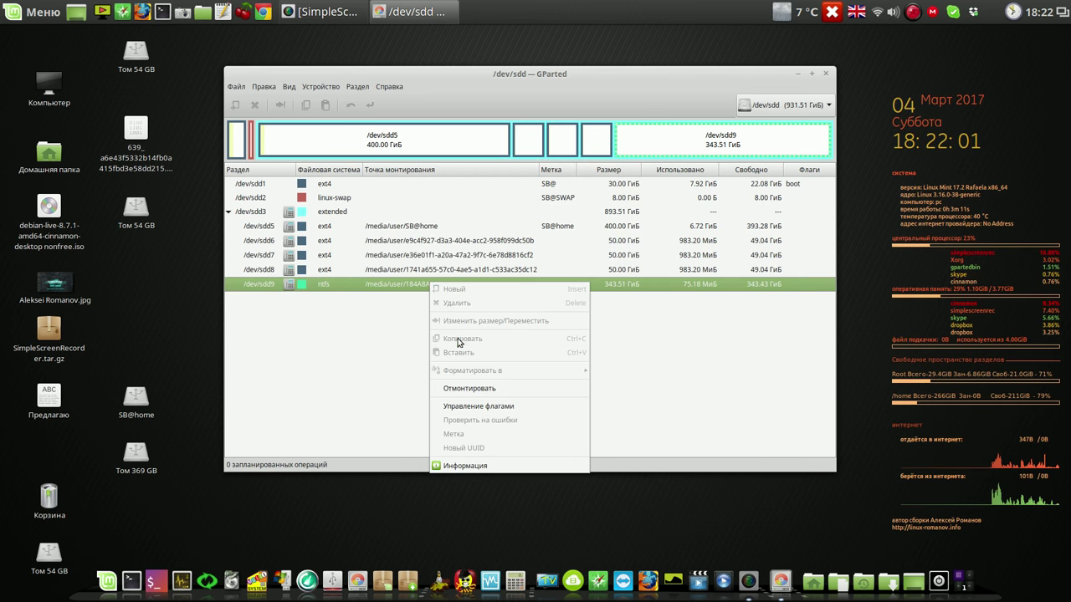
click(472, 388)
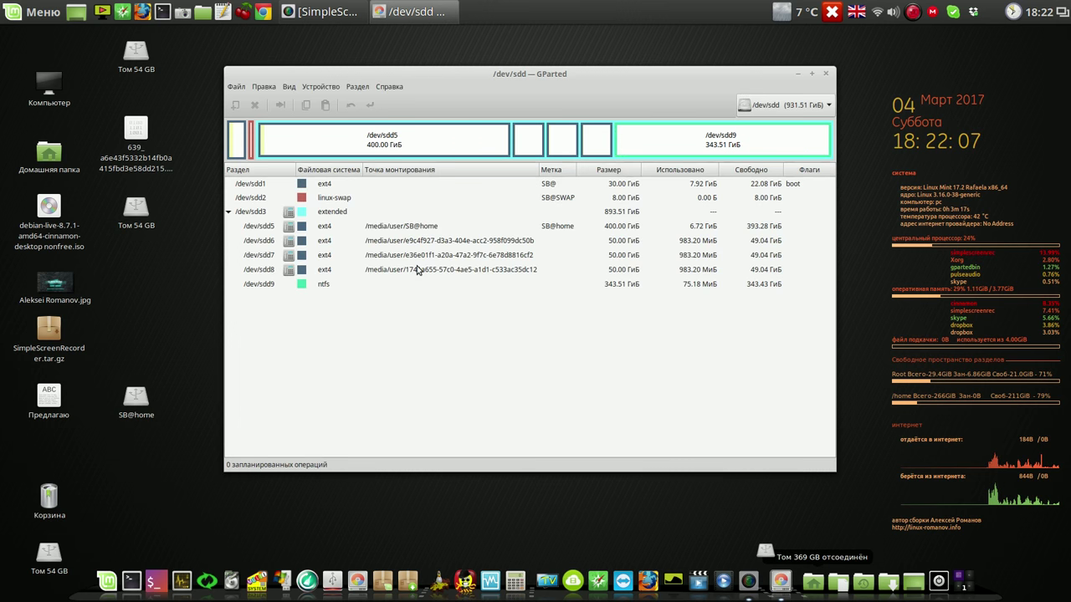
click(419, 269)
right_click(414, 268)
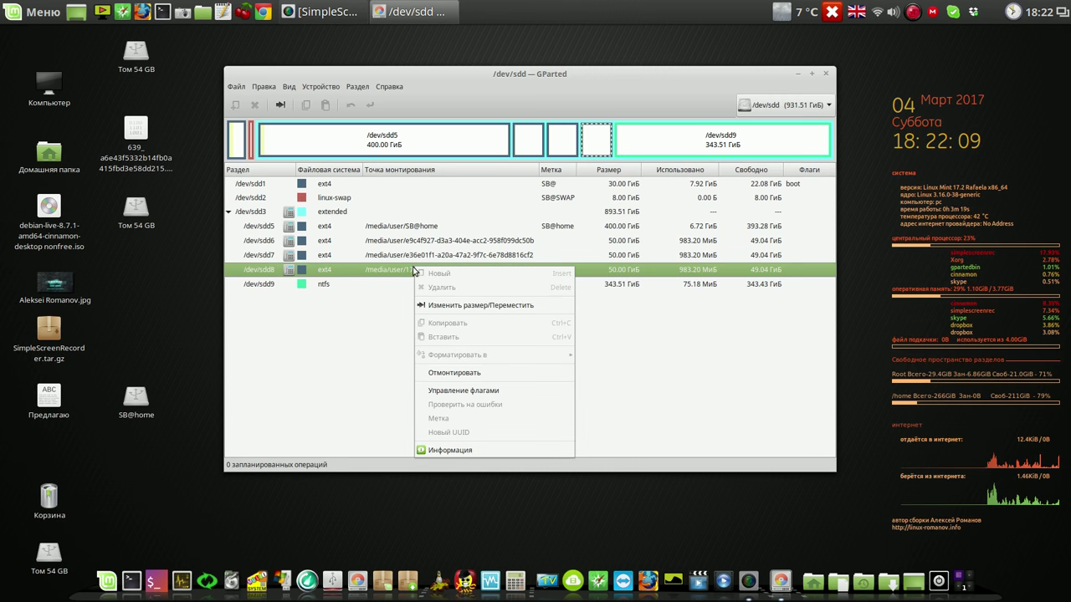
click(457, 378)
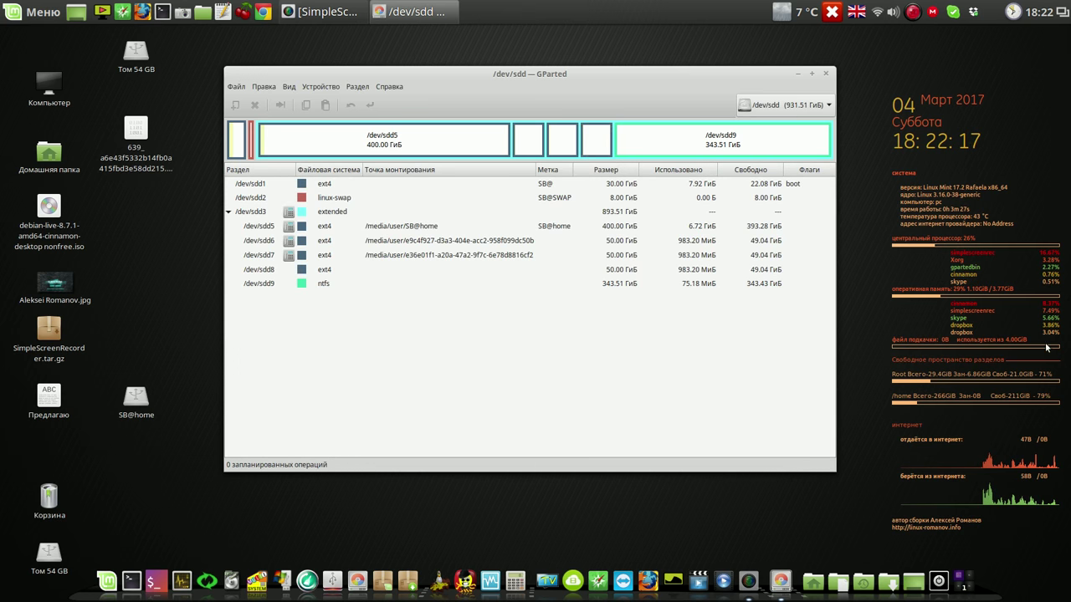
Unmount the two 50 GiB ext4 partitions /dev/sdd7 and /dev/sdd6
click(451, 258)
right_click(450, 256)
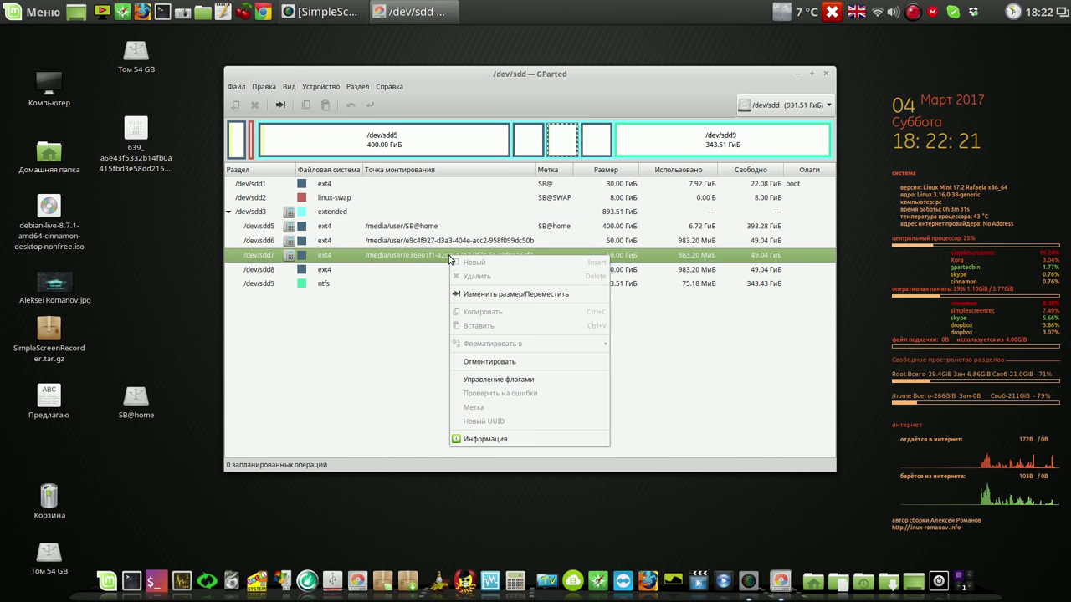
click(491, 363)
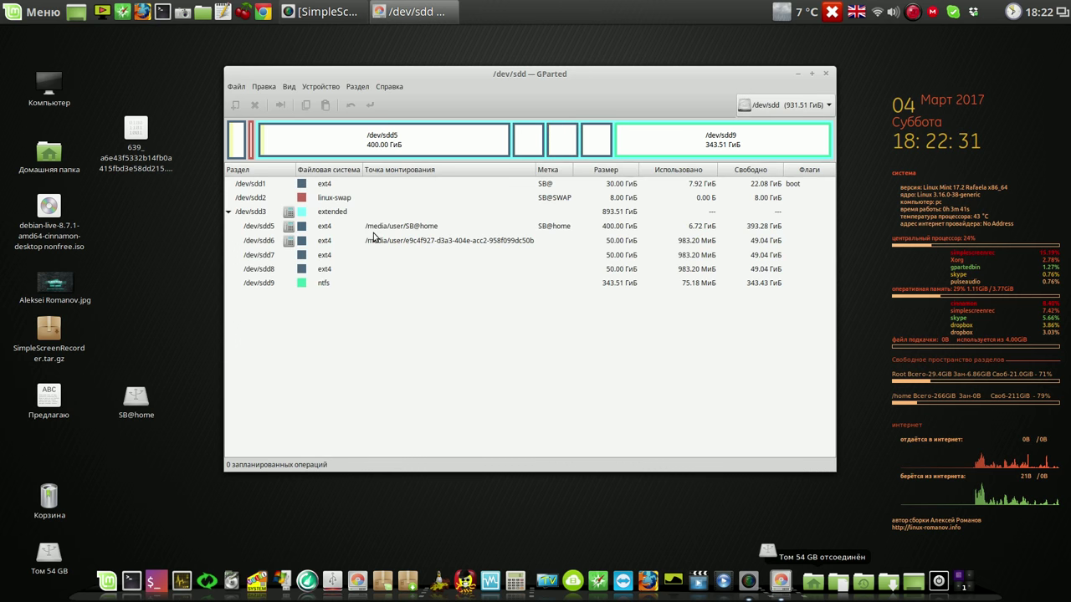
click(370, 240)
right_click(369, 240)
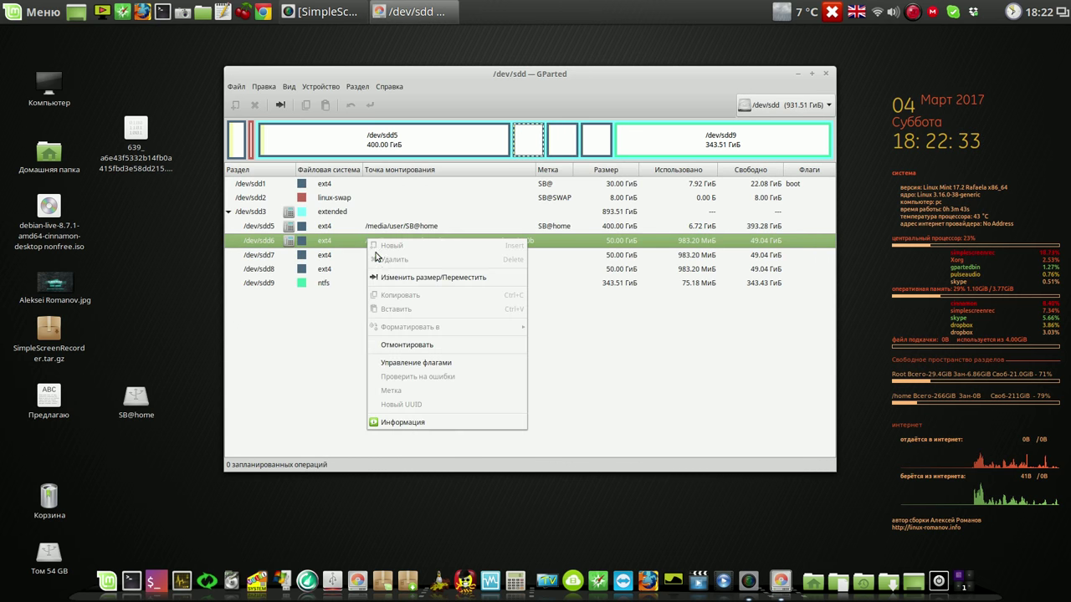
click(411, 346)
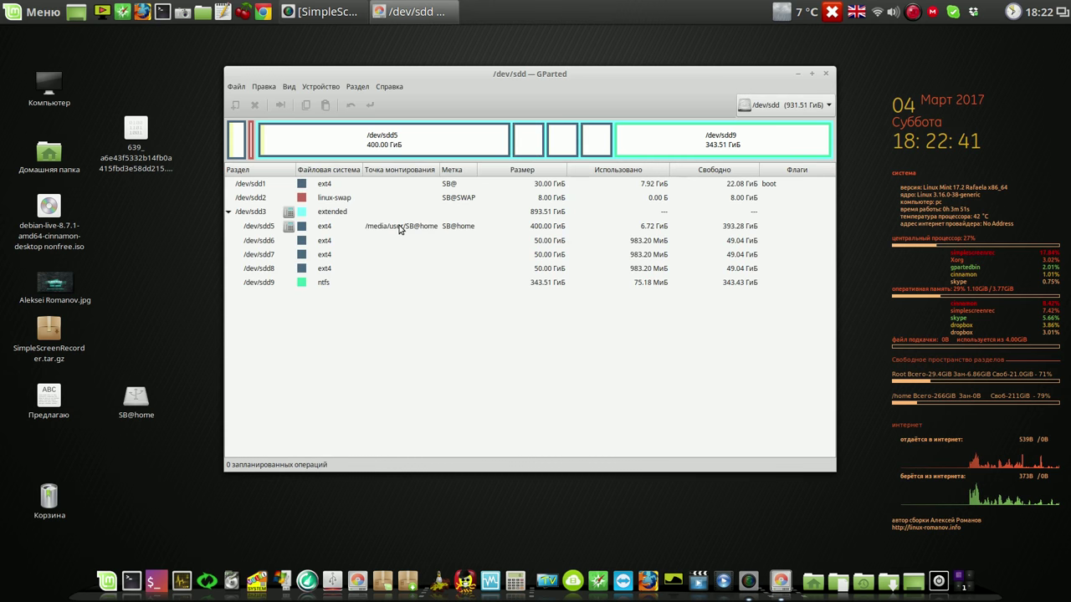
Unmount the SB@home partition /dev/sdd5, then select the swap partition /dev/sdd2
click(399, 227)
right_click(398, 227)
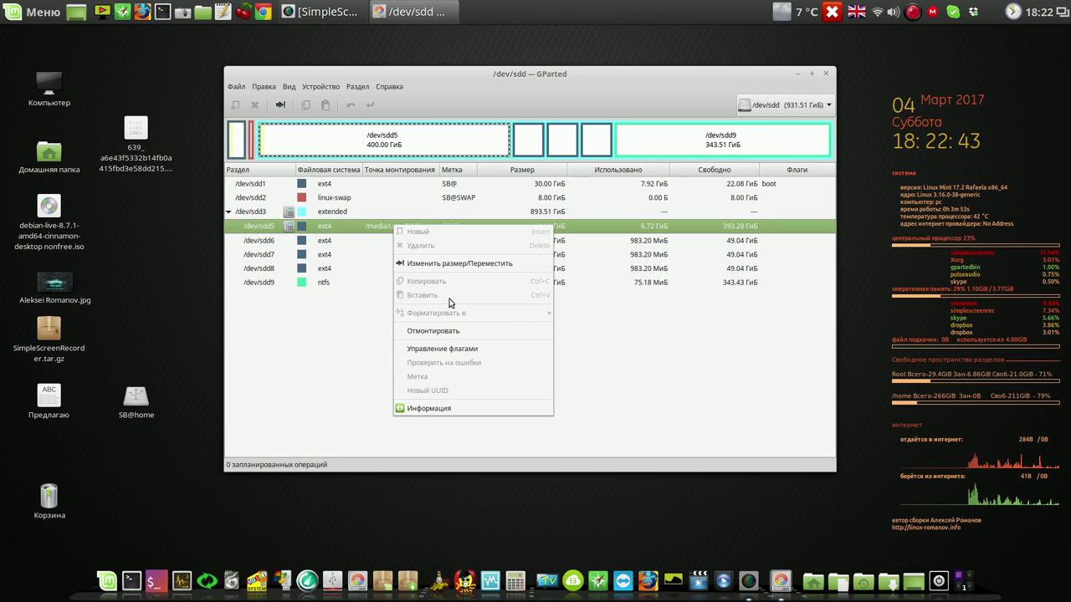
click(452, 331)
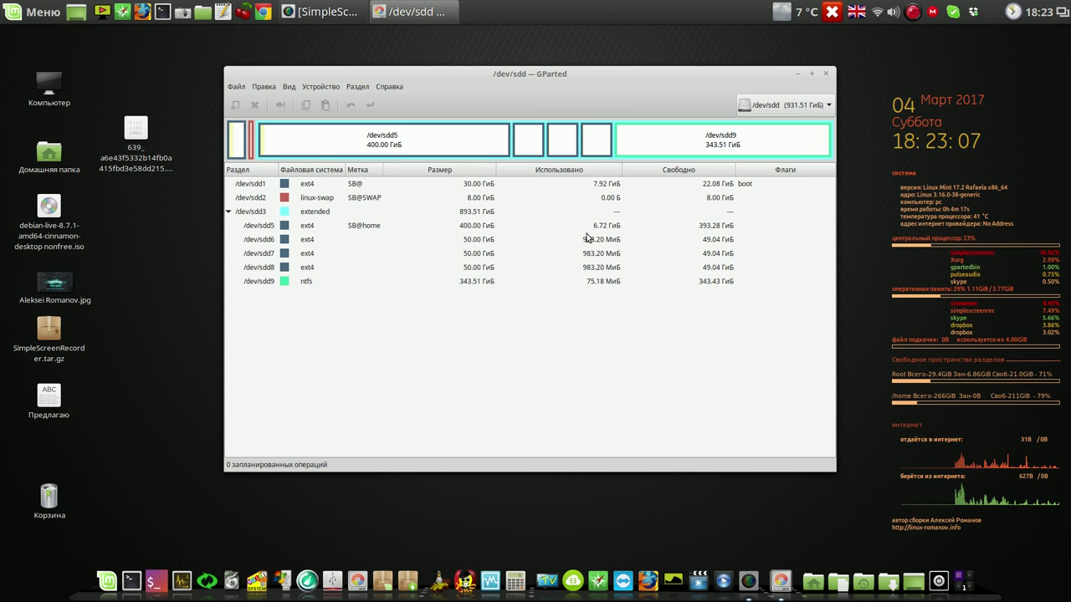
click(471, 213)
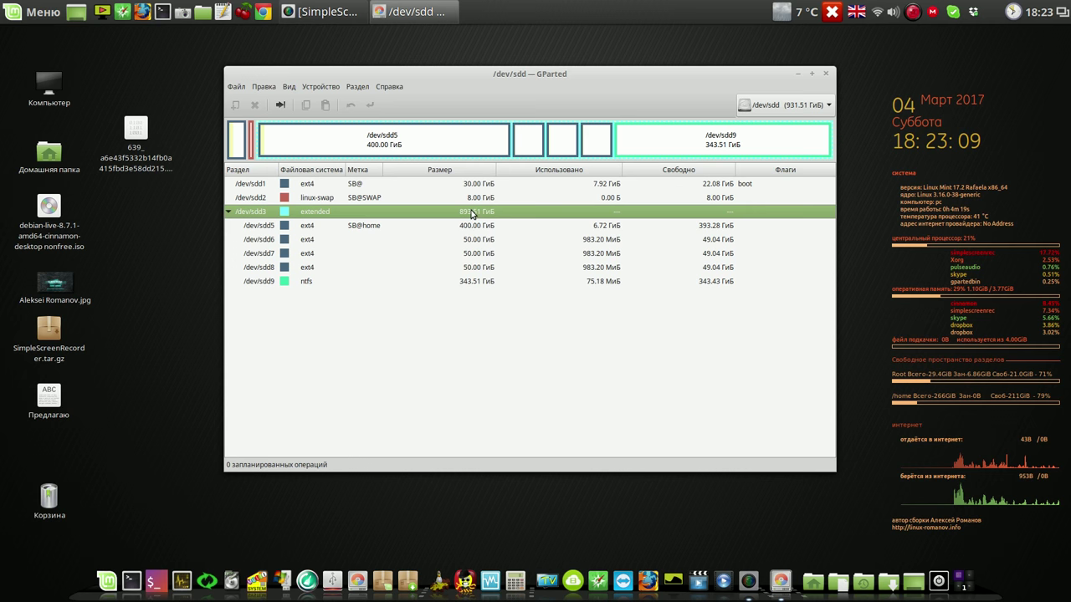
click(471, 199)
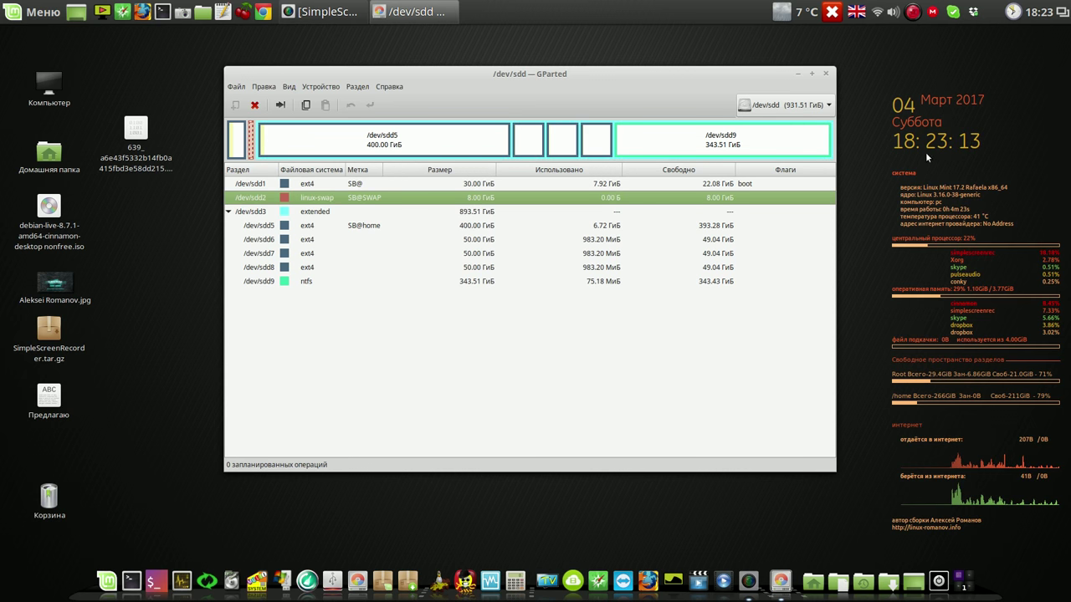
Switch to the /dev/sda disk and try to unmount the running system's root partition /dev/sda1
click(829, 107)
click(810, 83)
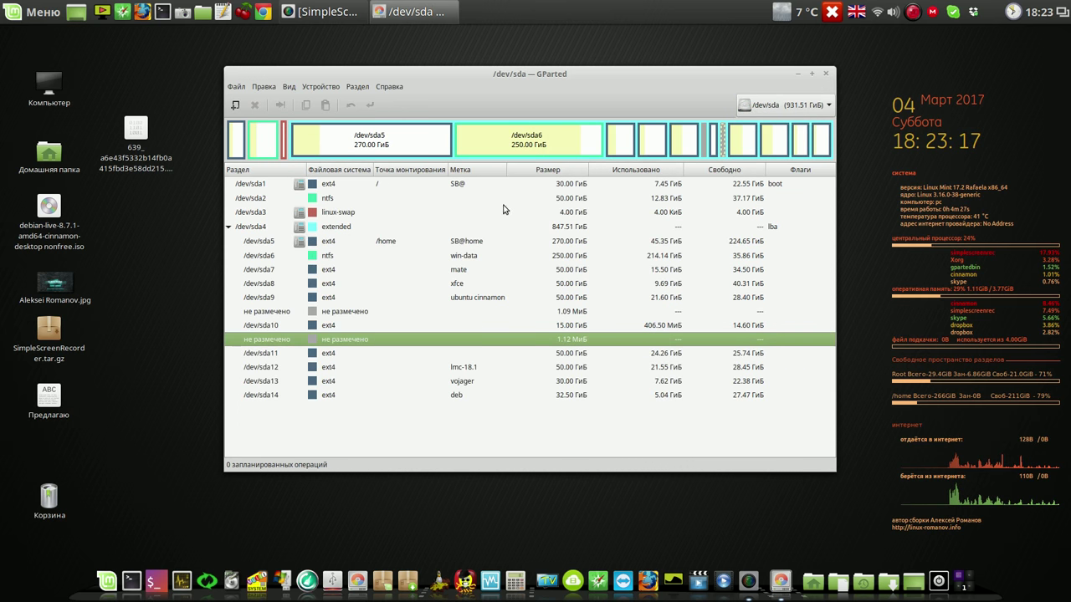
right_click(340, 184)
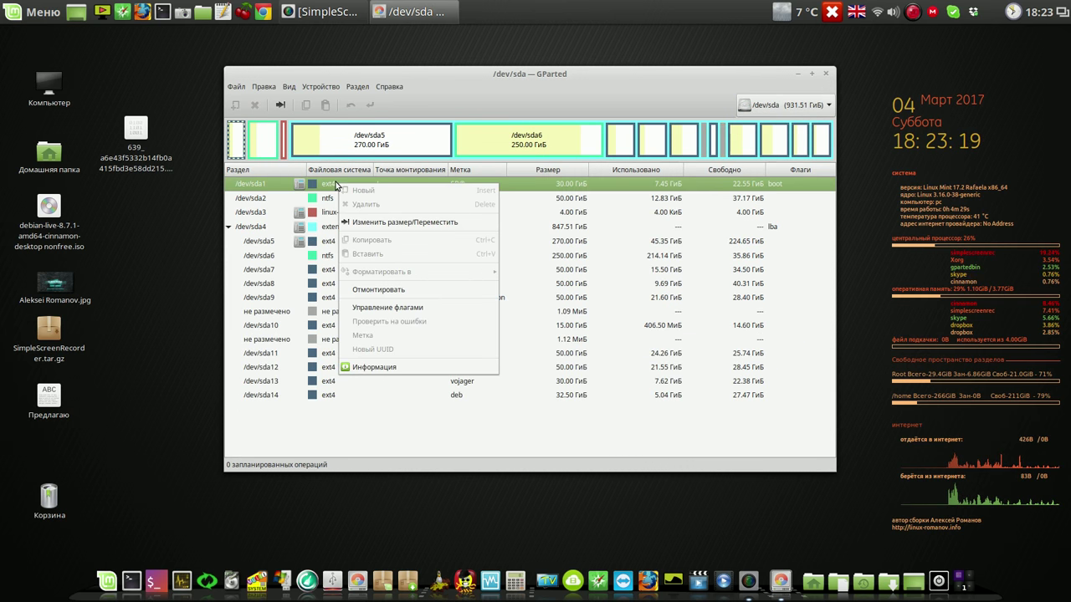
click(391, 289)
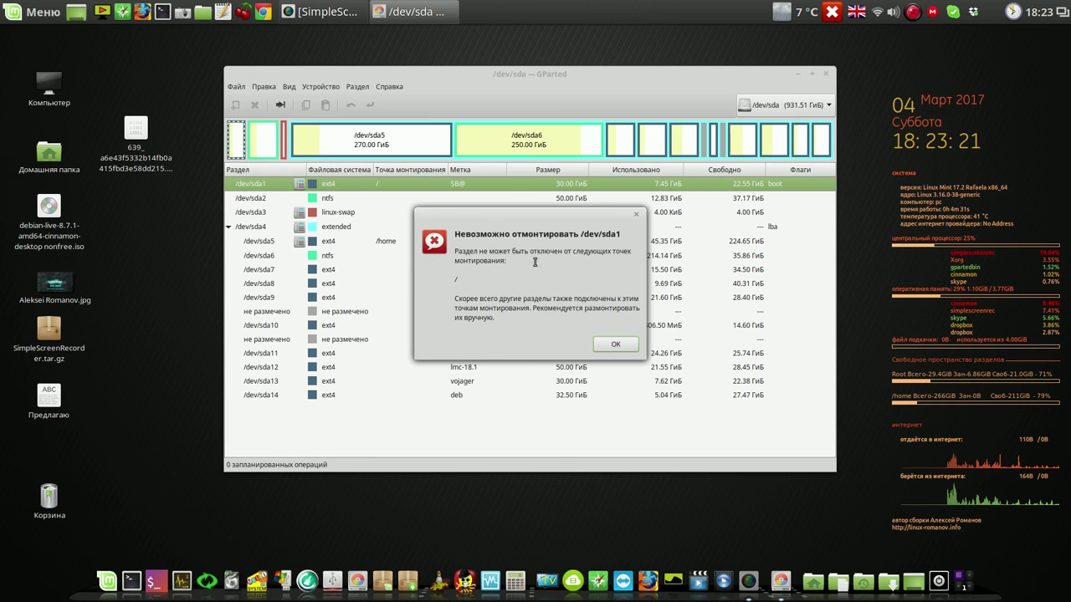
click(618, 343)
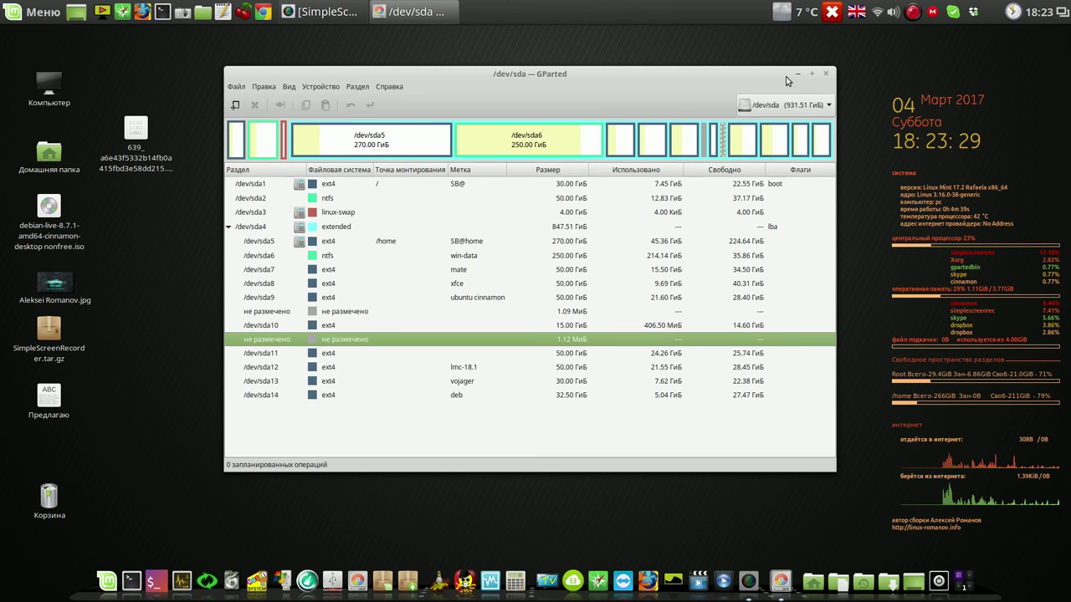
Return to the /dev/sdd disk and review its logical partitions /dev/sdd5 through /dev/sdd9
click(826, 103)
click(811, 123)
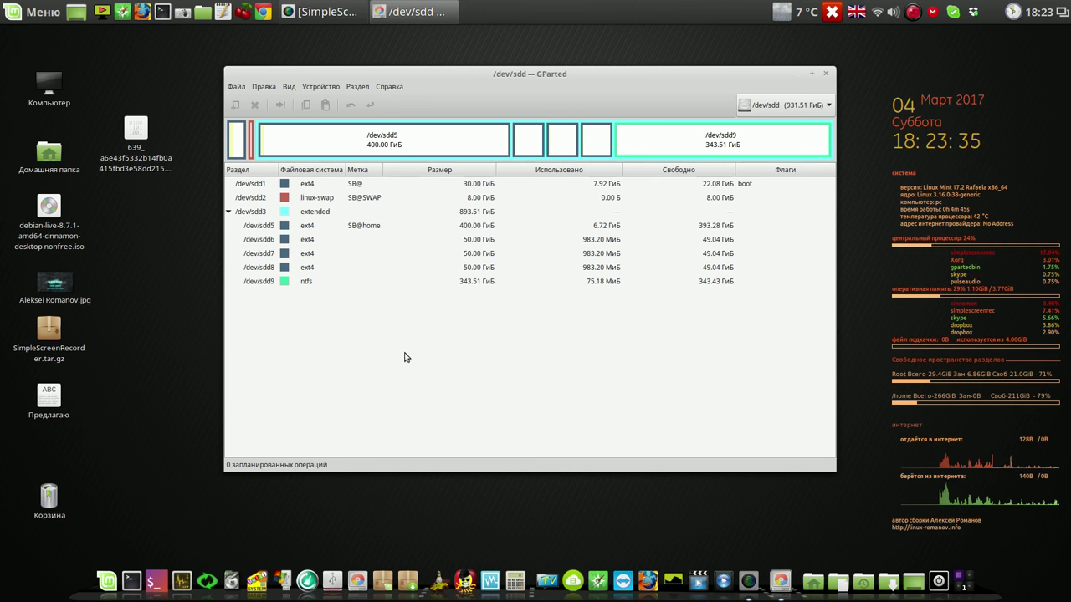
click(492, 243)
click(493, 253)
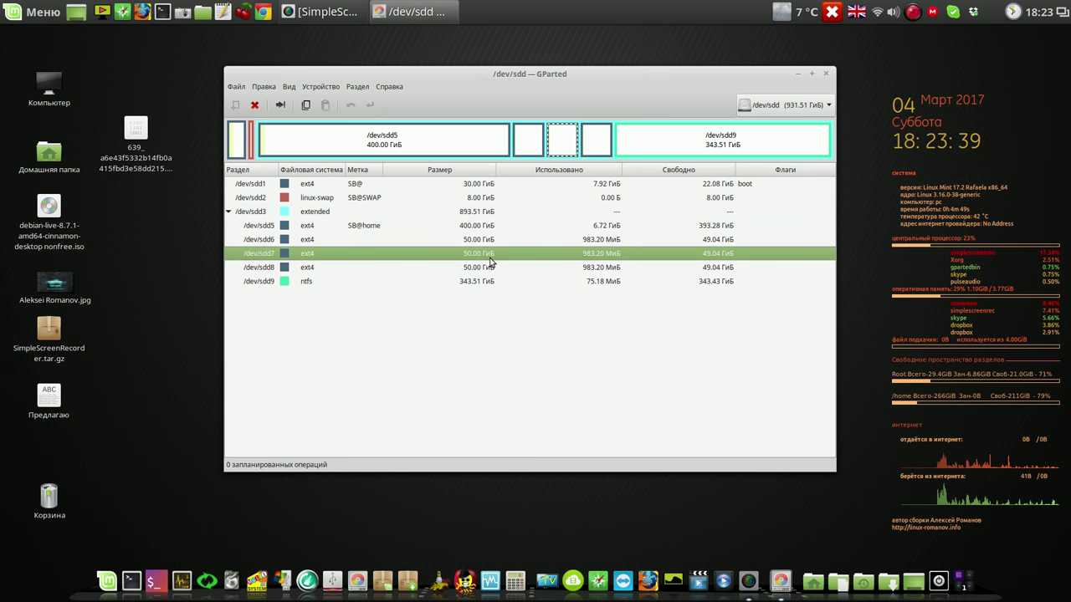
click(490, 267)
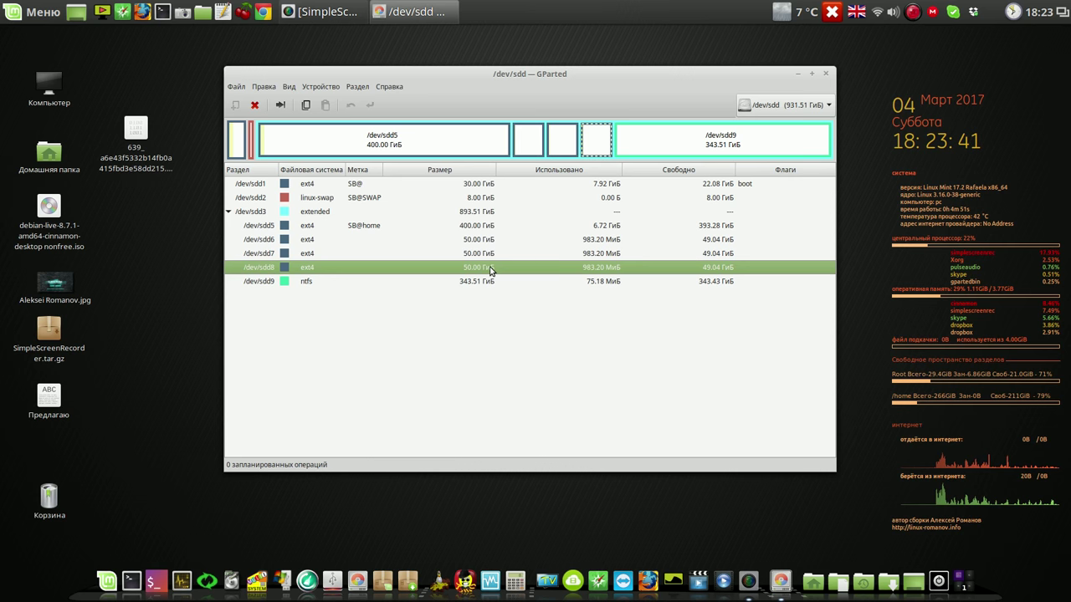
click(483, 254)
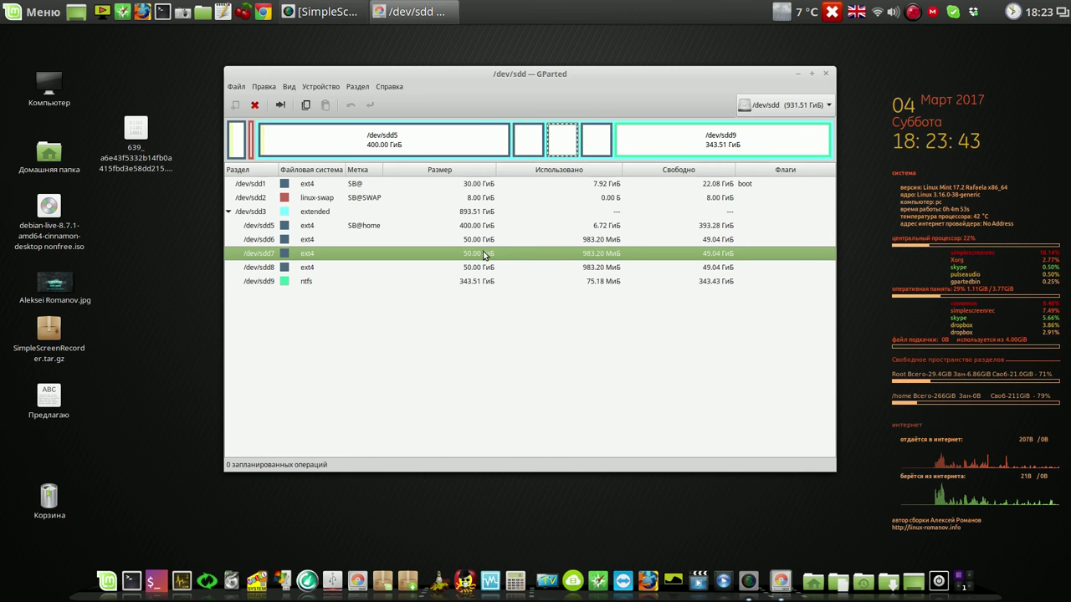
click(476, 240)
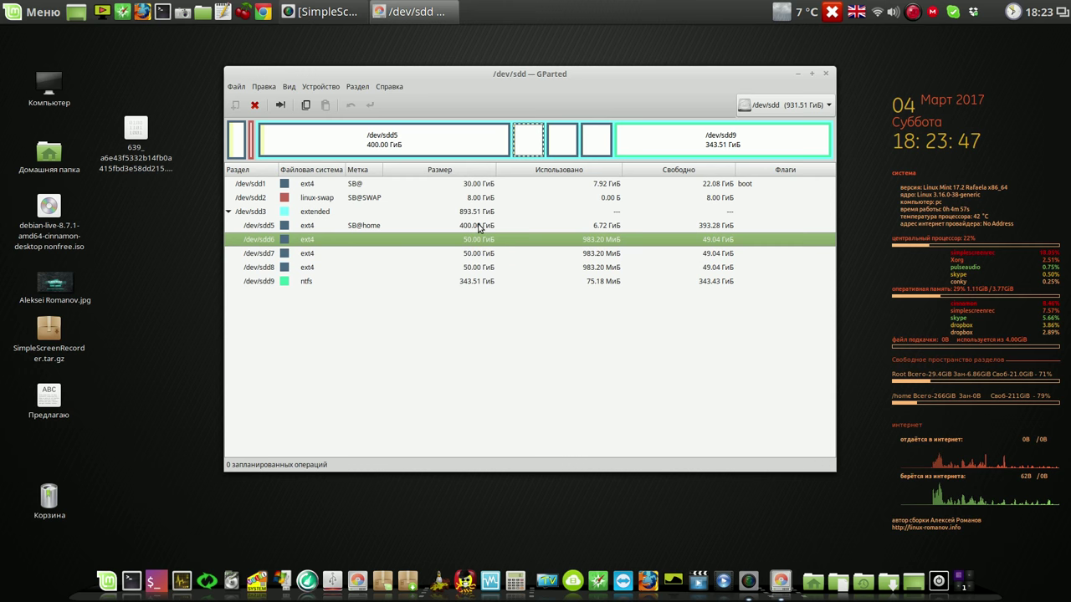
click(480, 228)
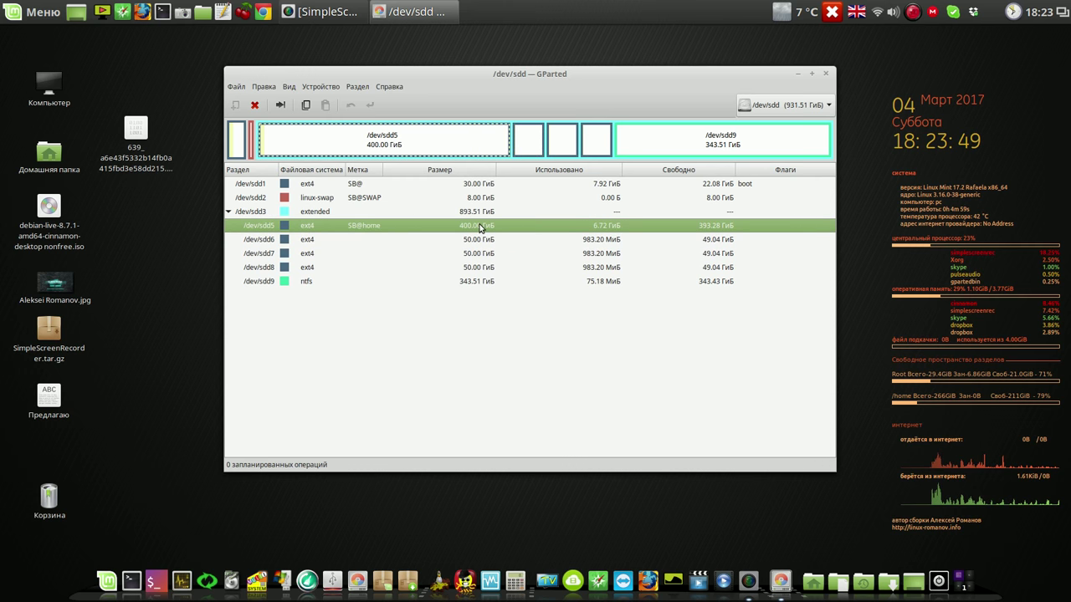
click(493, 282)
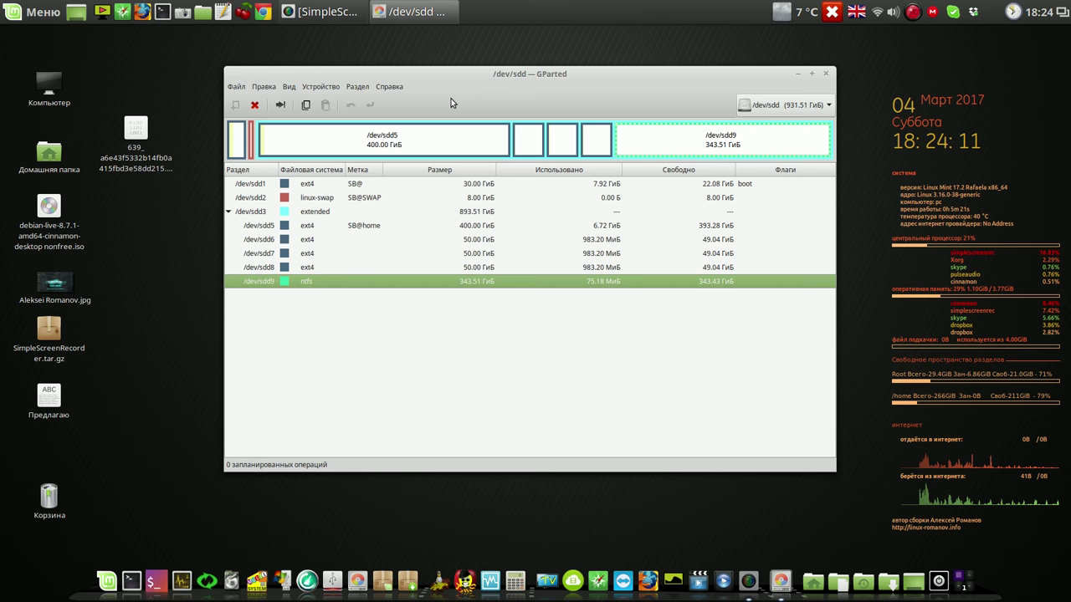
Check the boot flag in the flag settings of /dev/sdd1, then close GParted
click(750, 186)
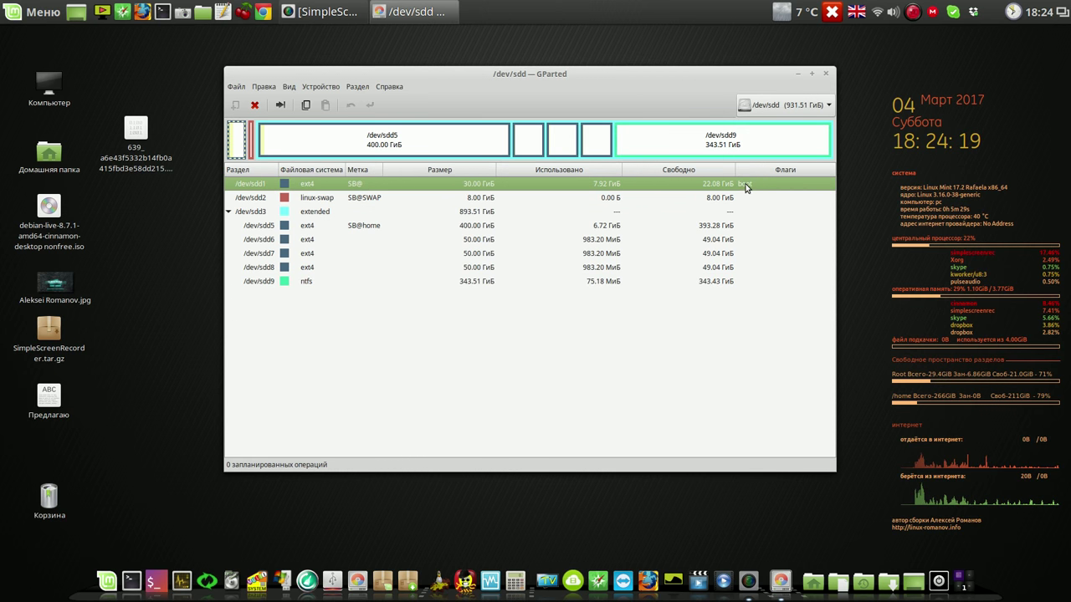
right_click(746, 187)
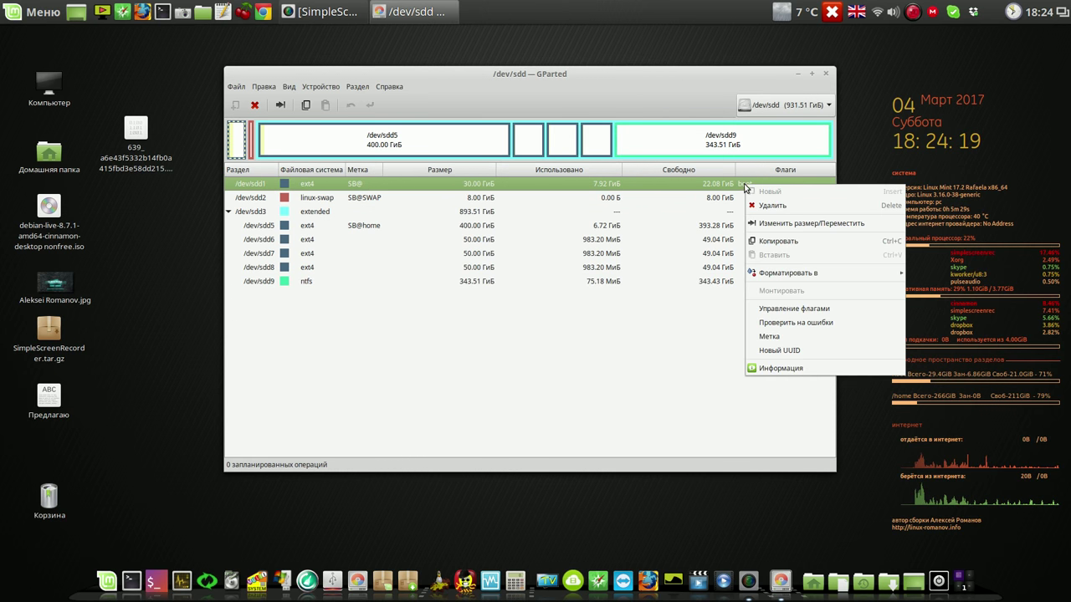
click(813, 311)
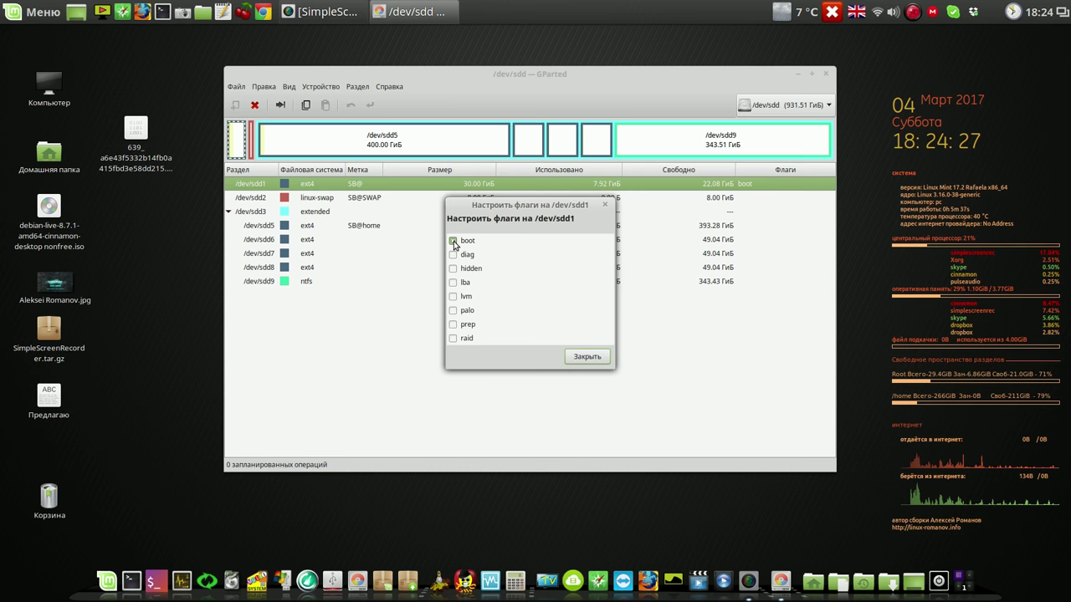
click(596, 358)
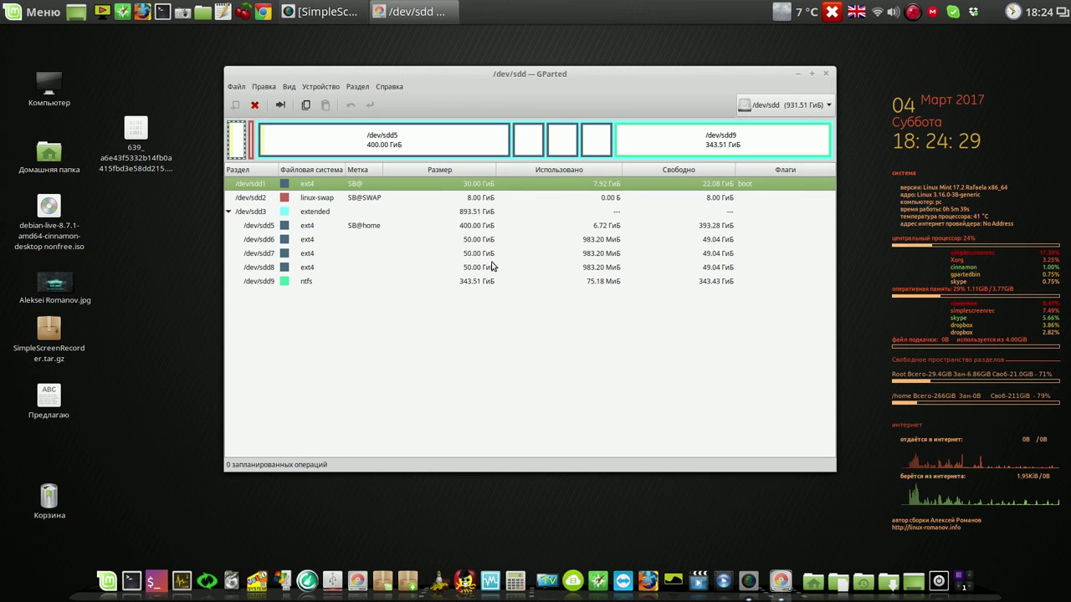
key(Down)
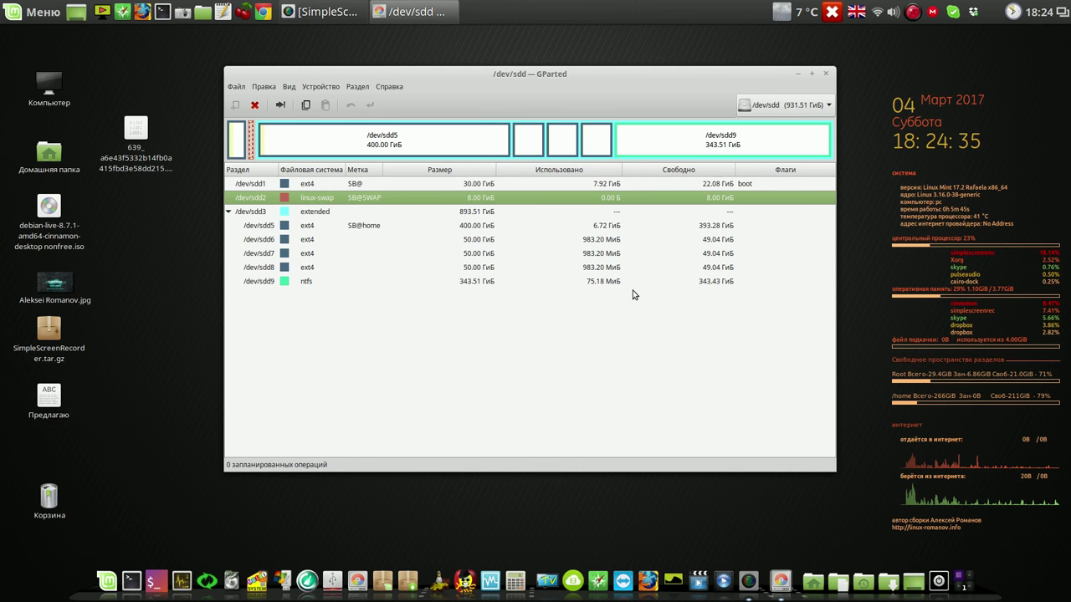
click(827, 75)
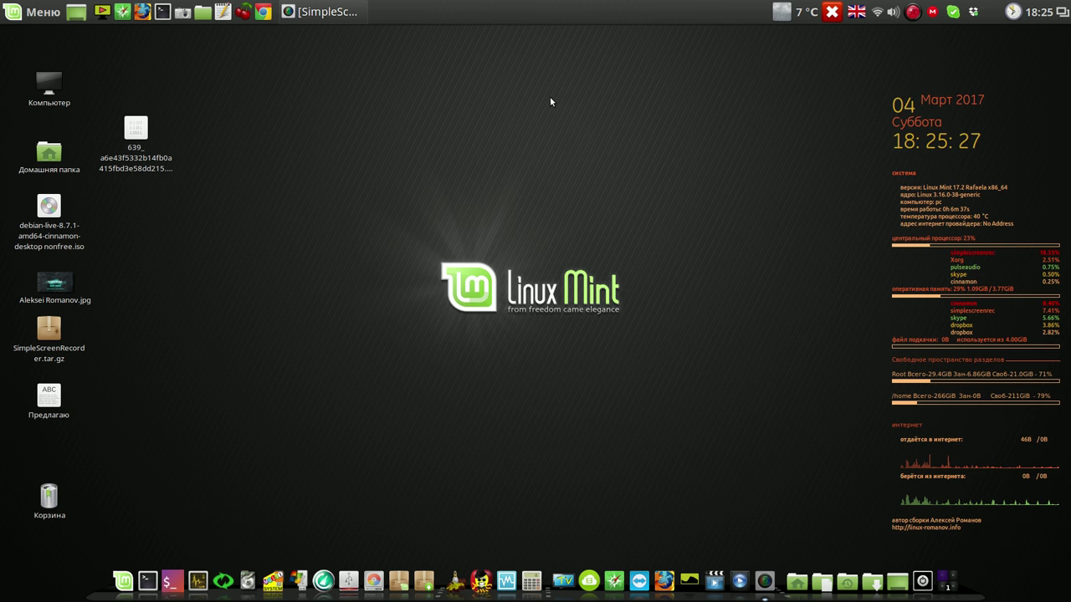
click(913, 13)
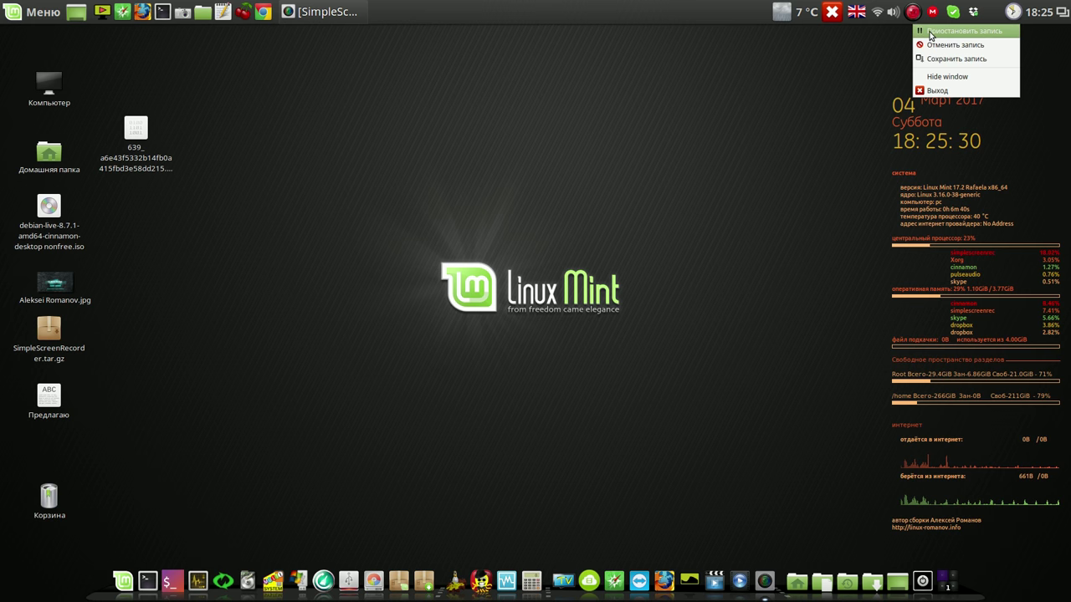